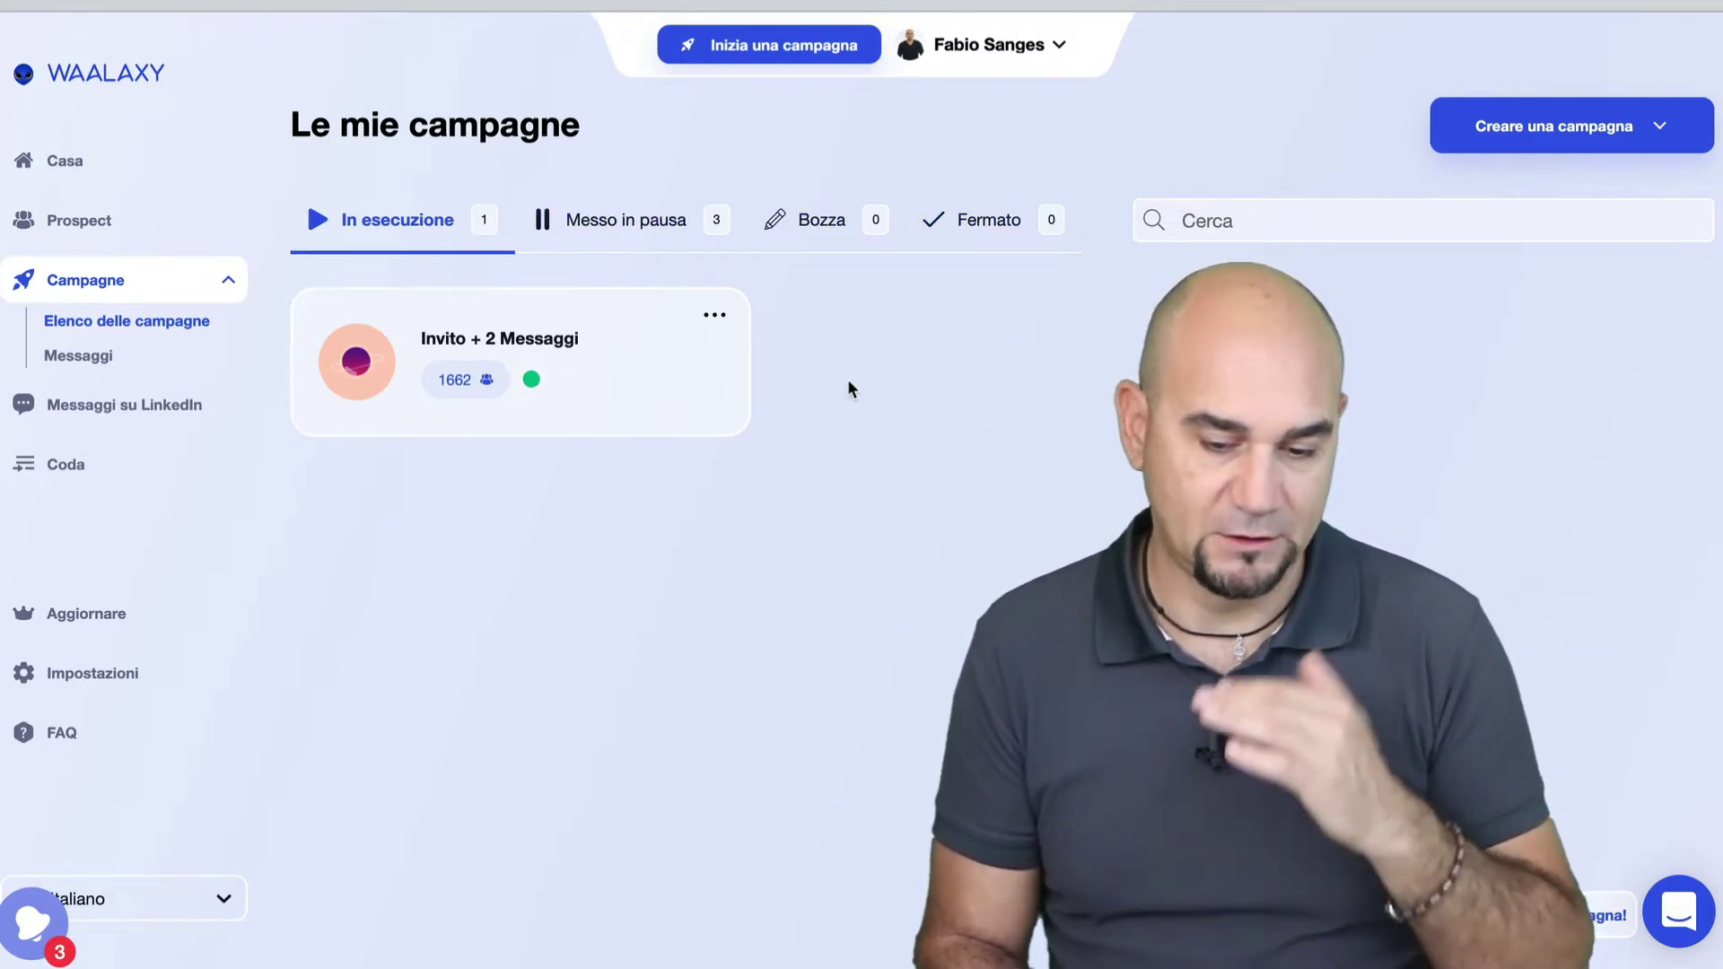
Step: Review the saved message templates for LinkedIn messages, LinkedIn invitations and emails
{"action": "left_click", "coordinate": [67, 361]}
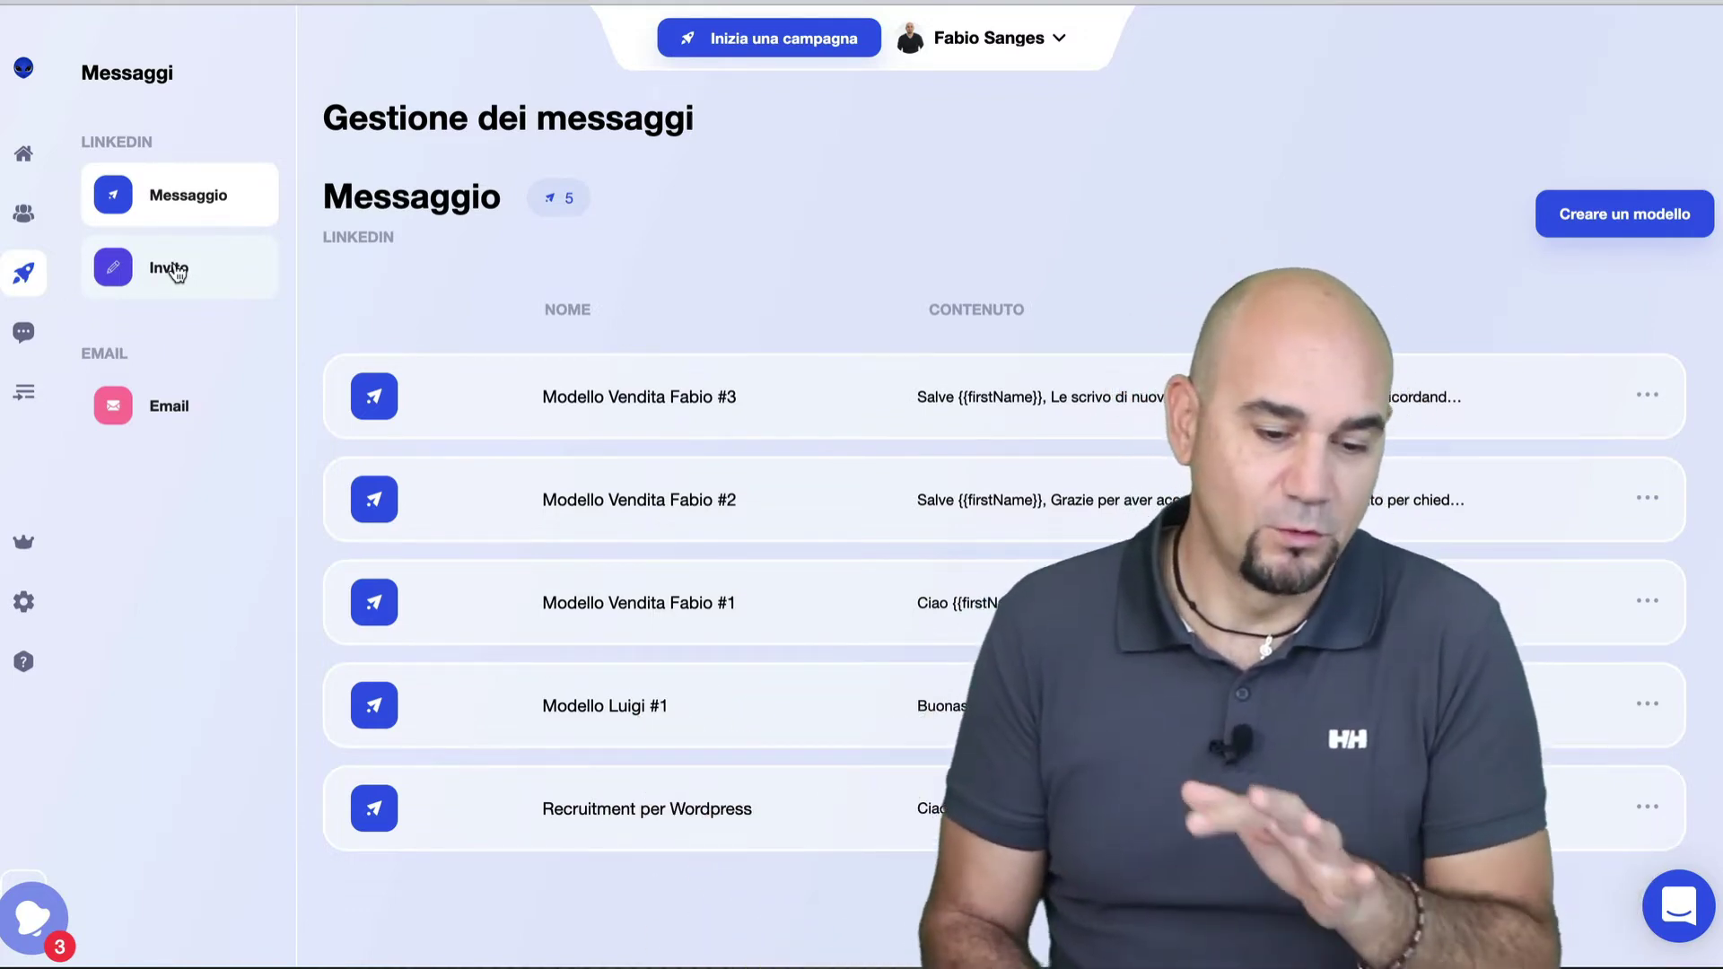
{"action": "left_click", "coordinate": [199, 274]}
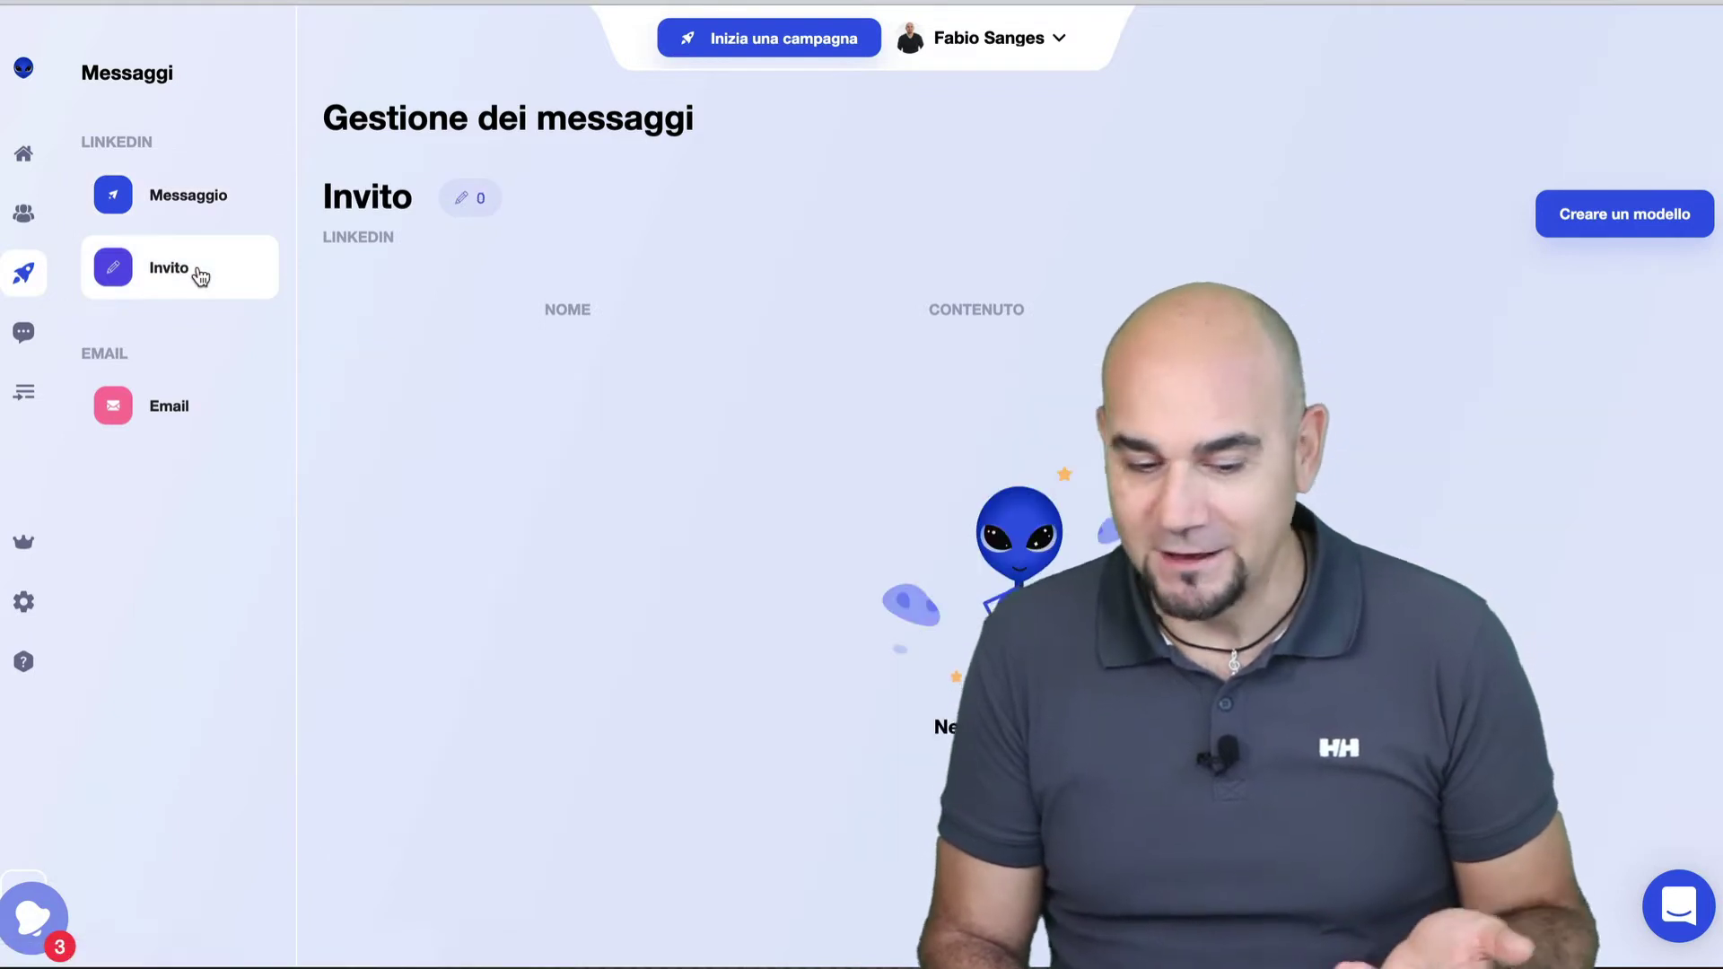
{"action": "left_click", "coordinate": [142, 413]}
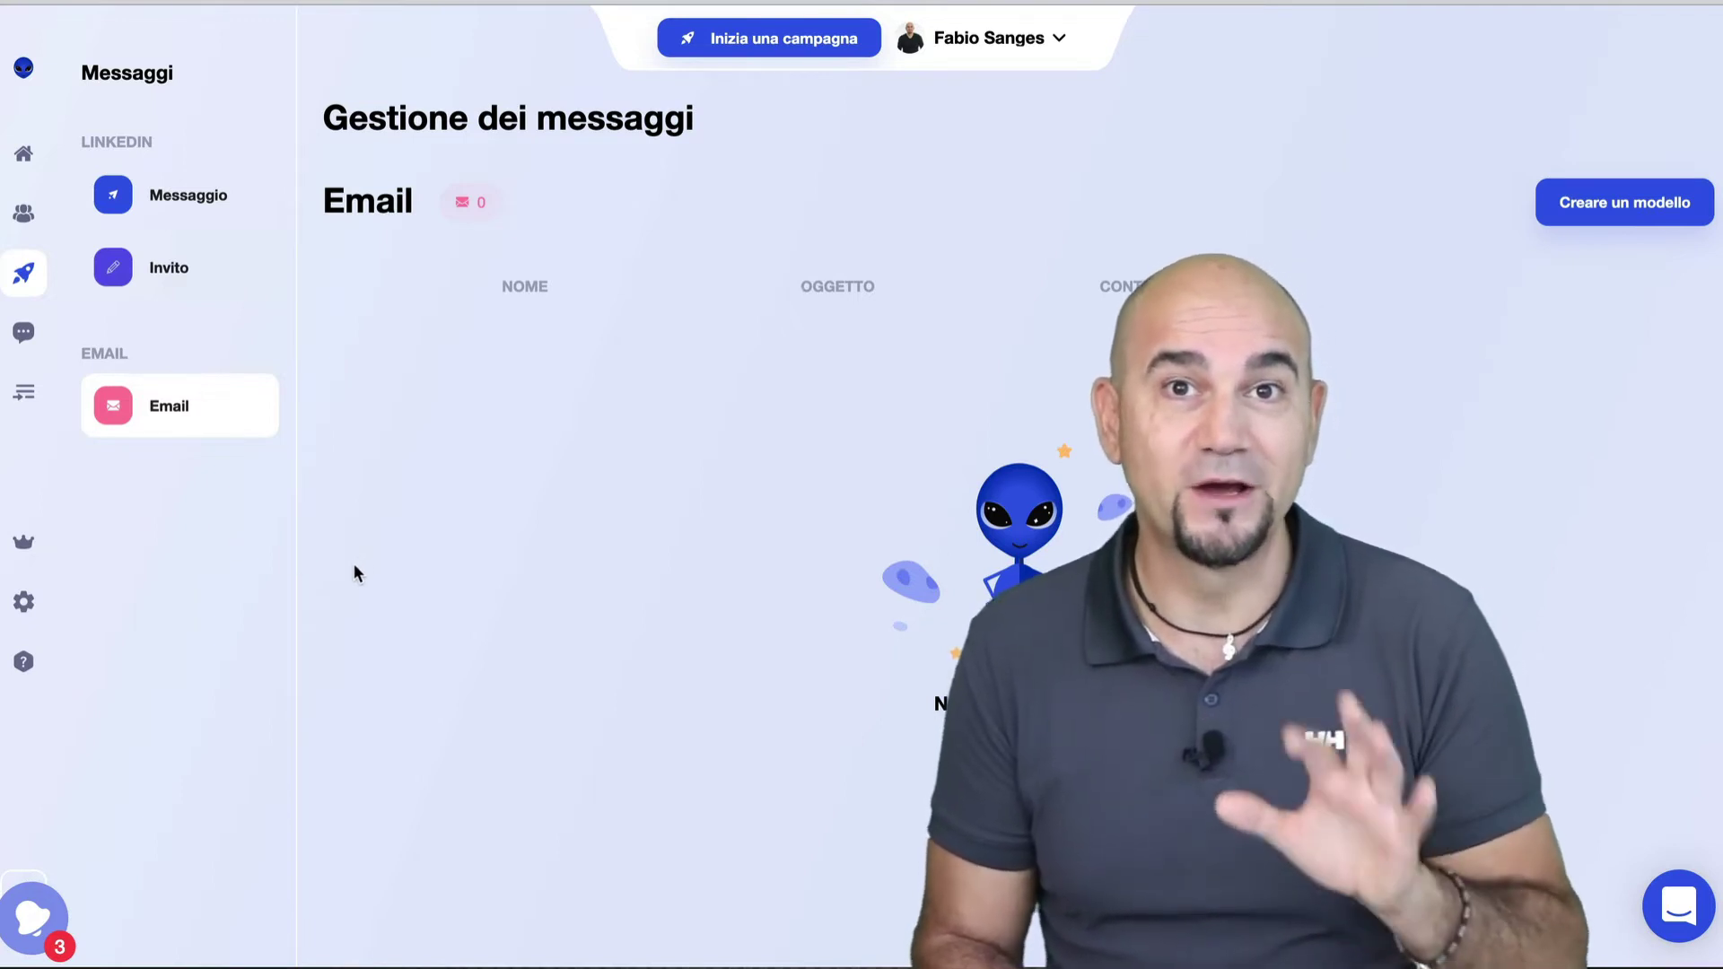
Step: Return to the campaign list and open the running "Invito + 2 Messaggi" campaign
{"action": "mouse_move", "coordinate": [27, 283]}
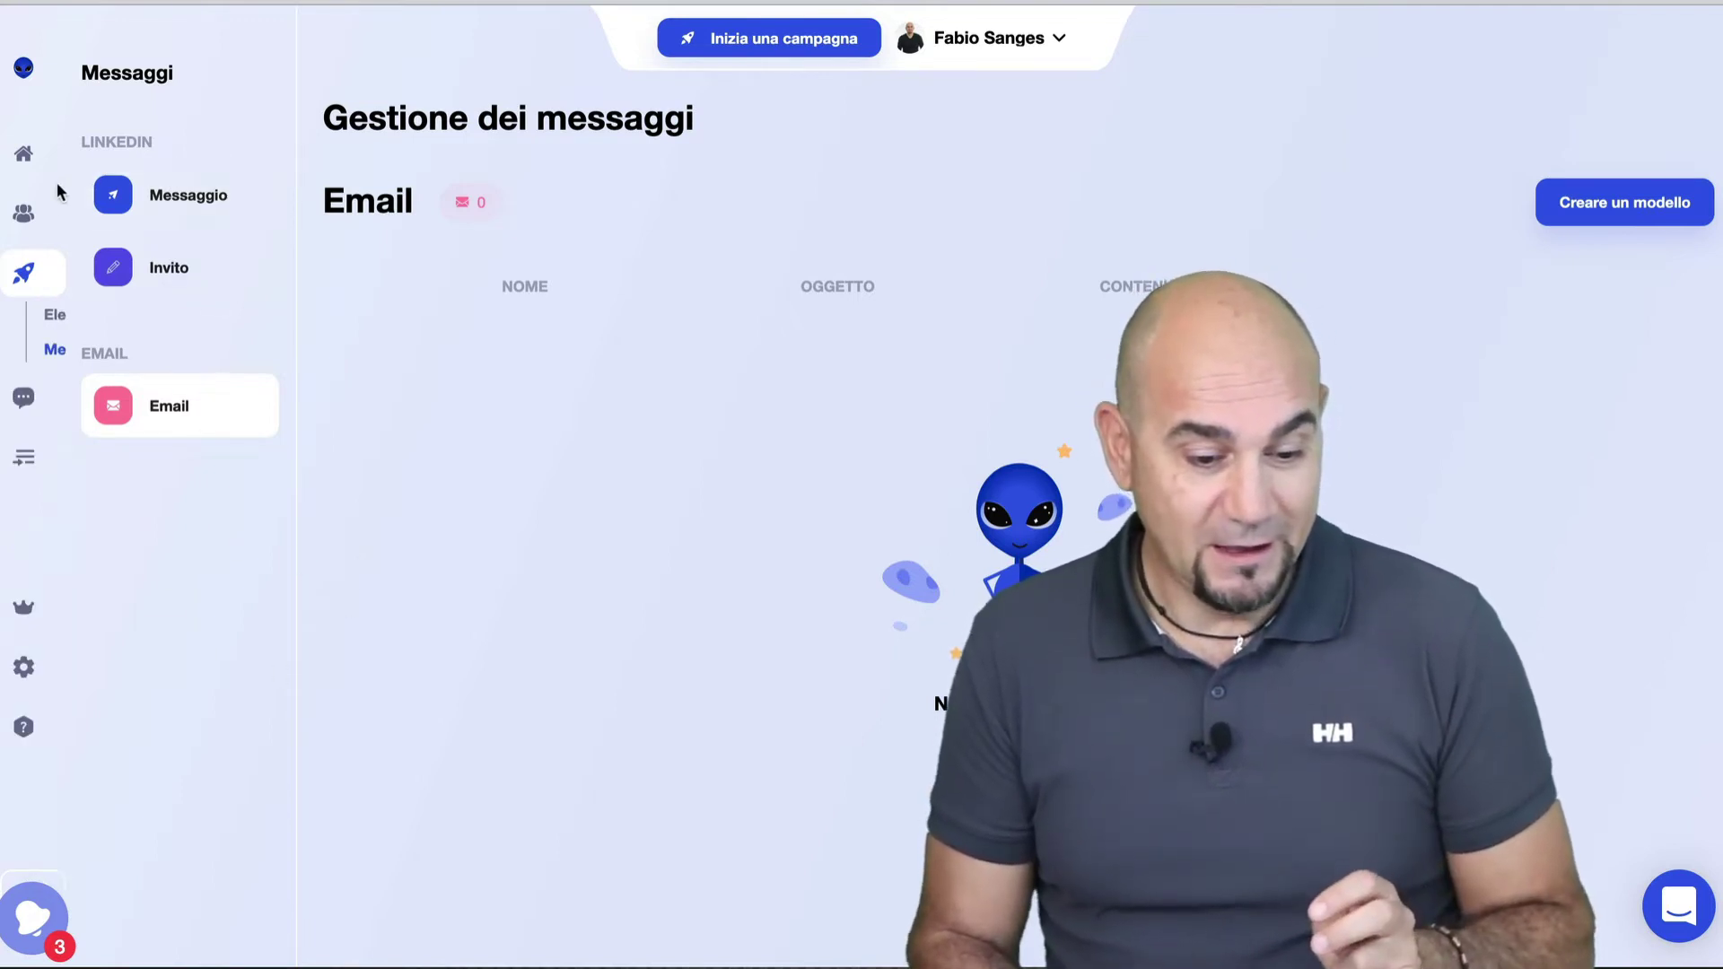
{"action": "left_click", "coordinate": [107, 312]}
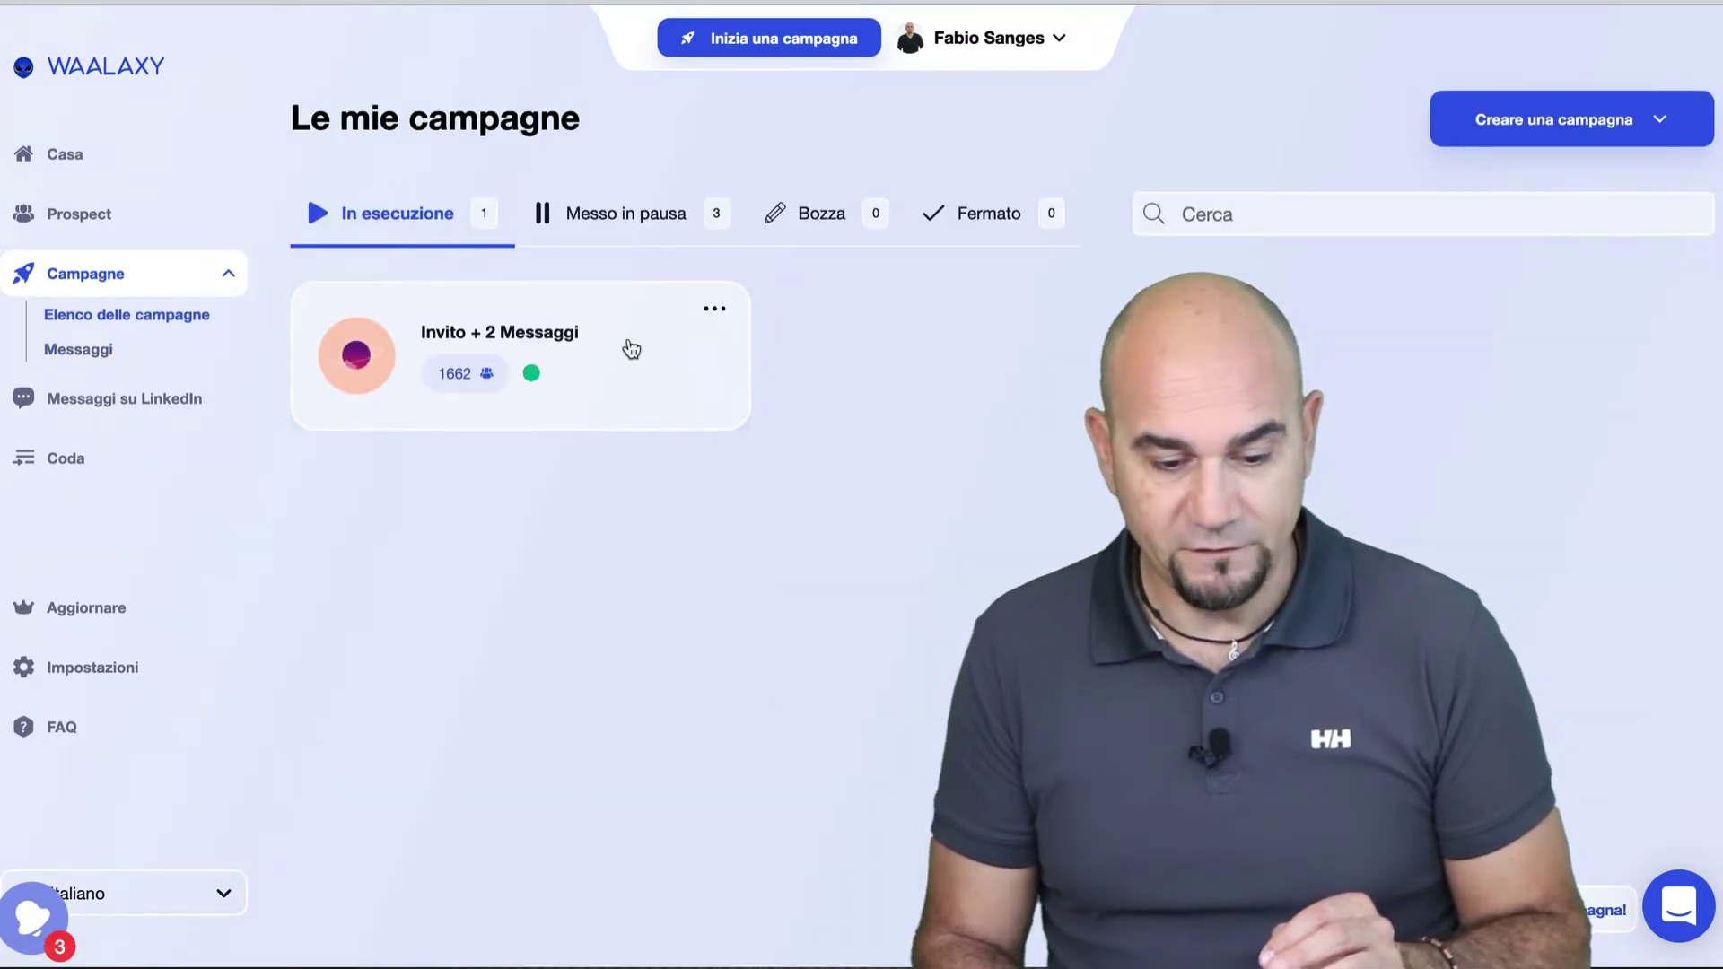
{"action": "mouse_move", "coordinate": [483, 372]}
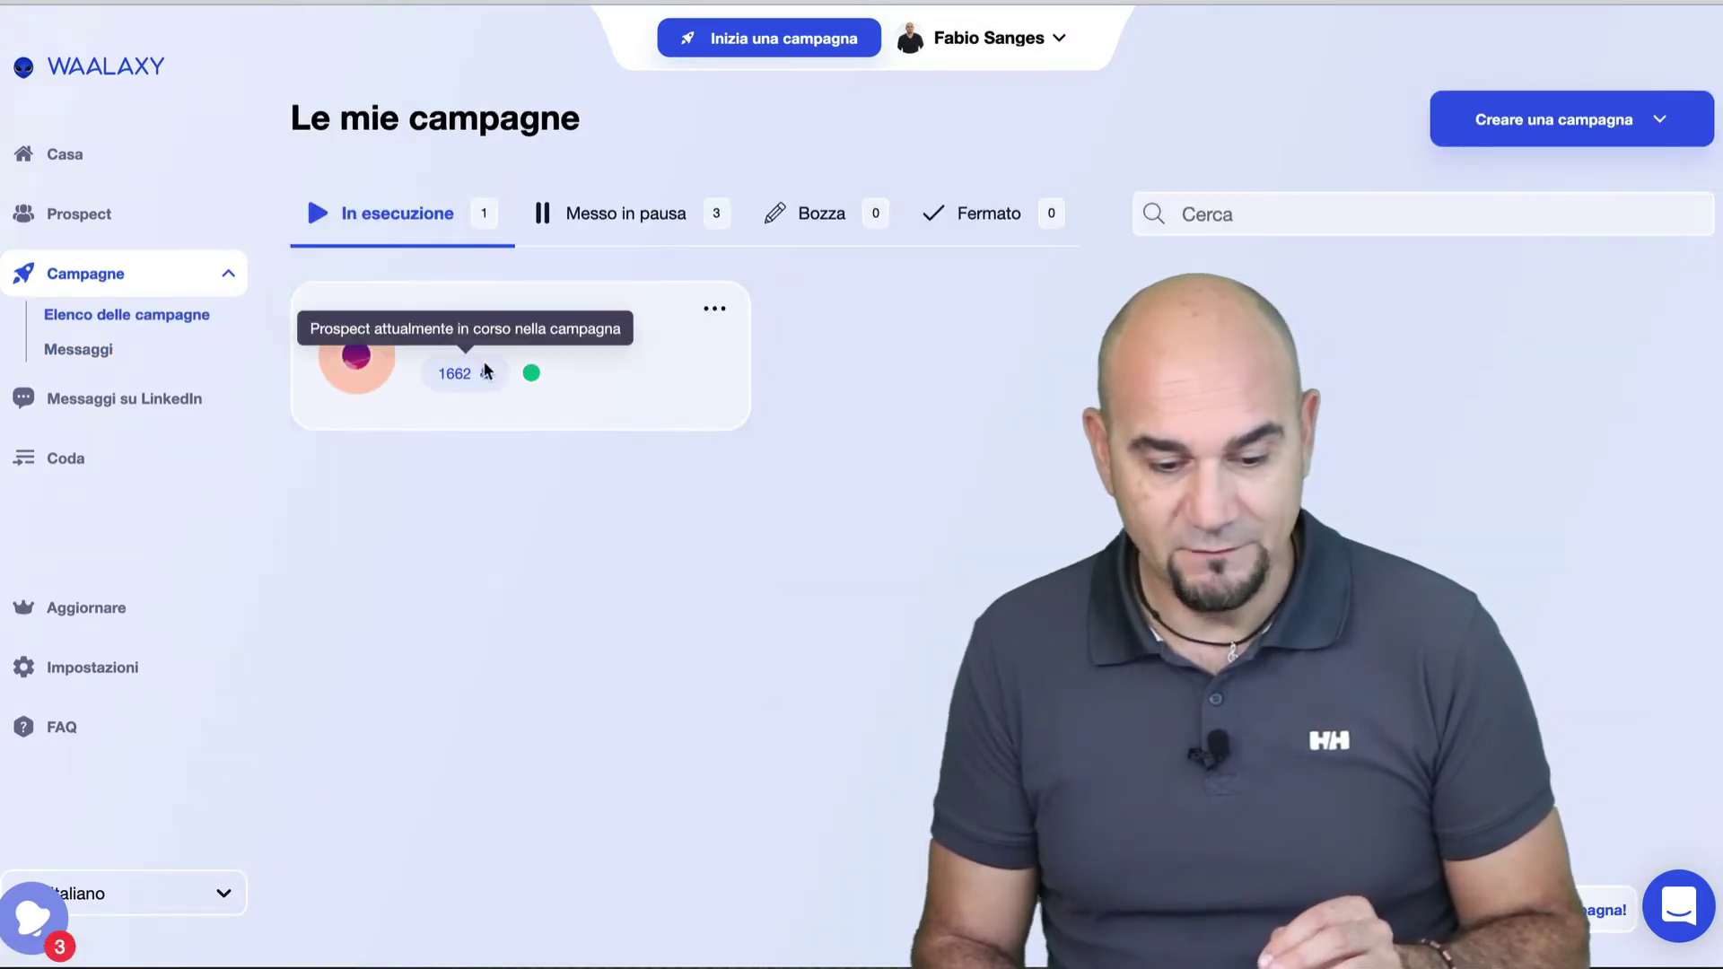
{"action": "left_click", "coordinate": [715, 310]}
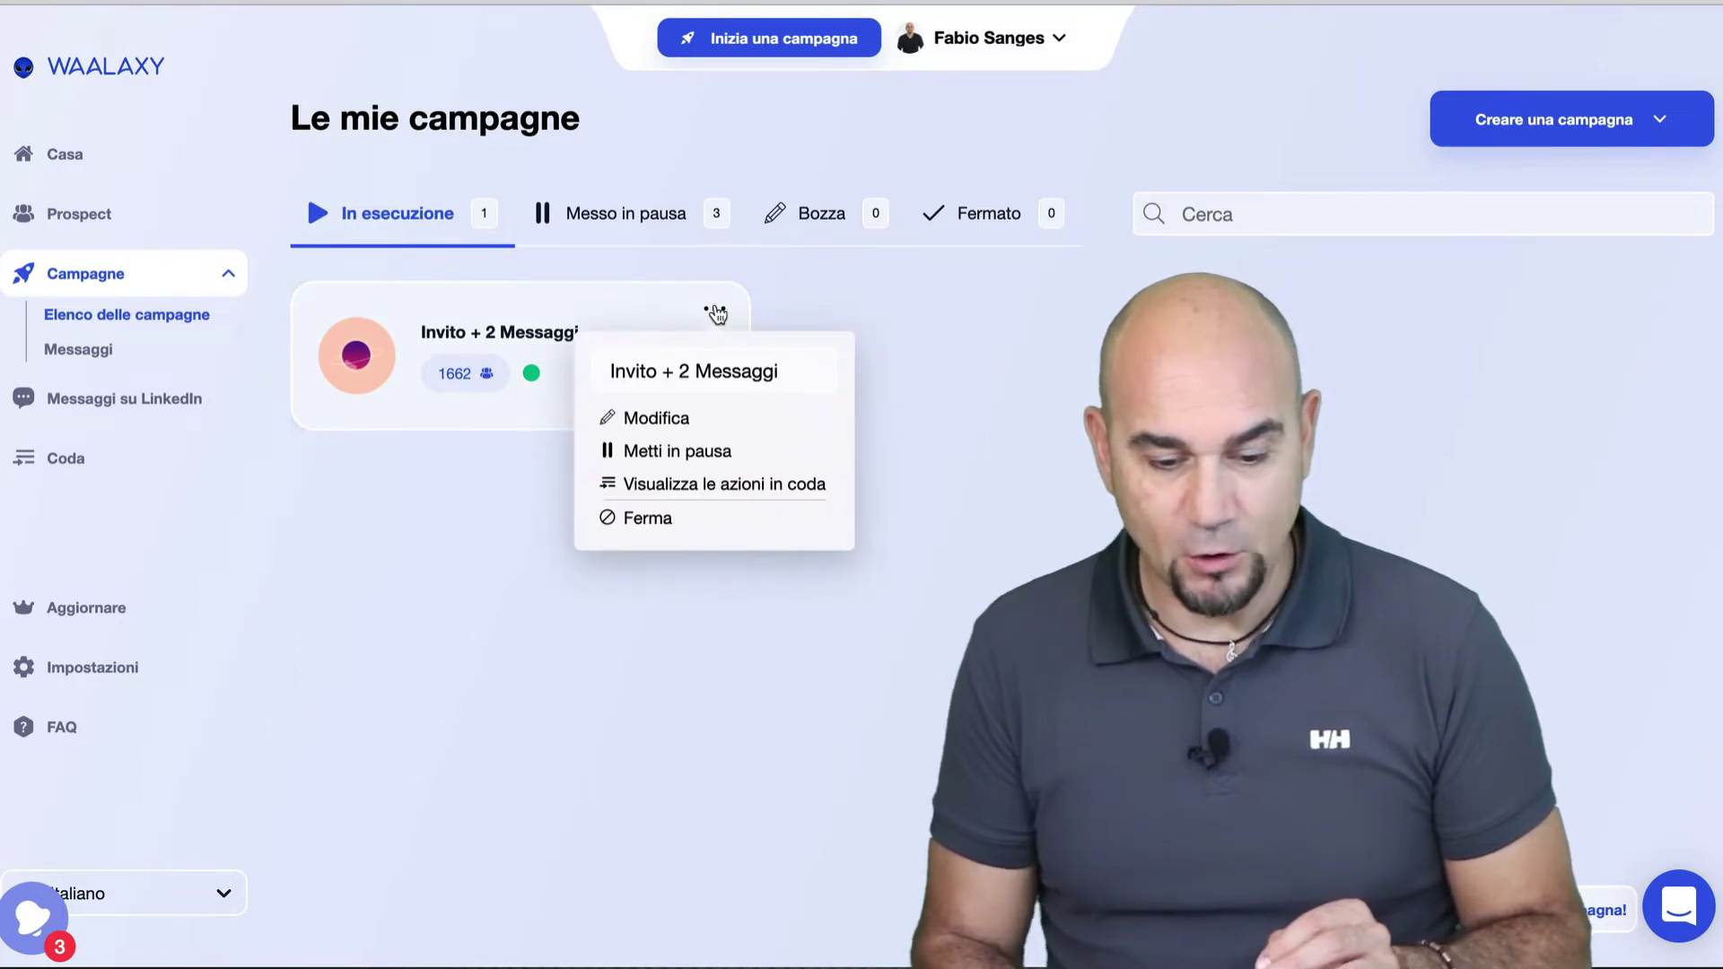
{"action": "left_click", "coordinate": [617, 316]}
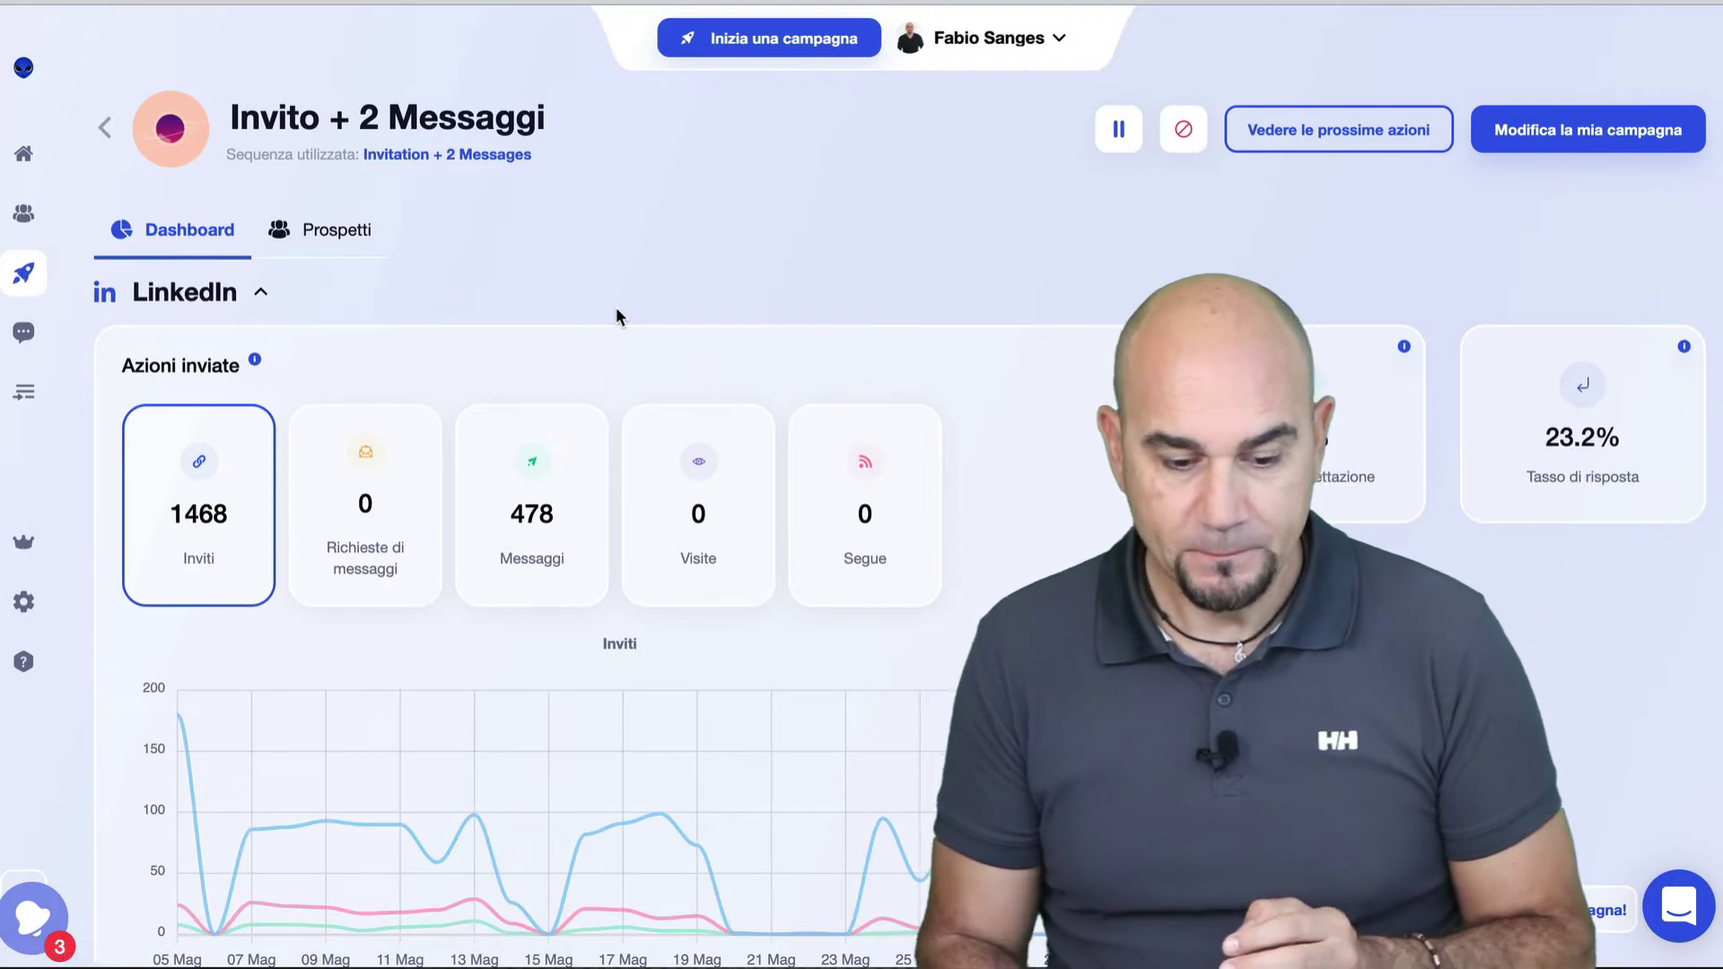
Step: Examine the campaign dashboard's LinkedIn actions, invitation chart, acceptance and response rates, and email statistics
{"action": "scroll", "coordinate": [1089, 407], "scroll_direction": "down", "scroll_amount": 2}
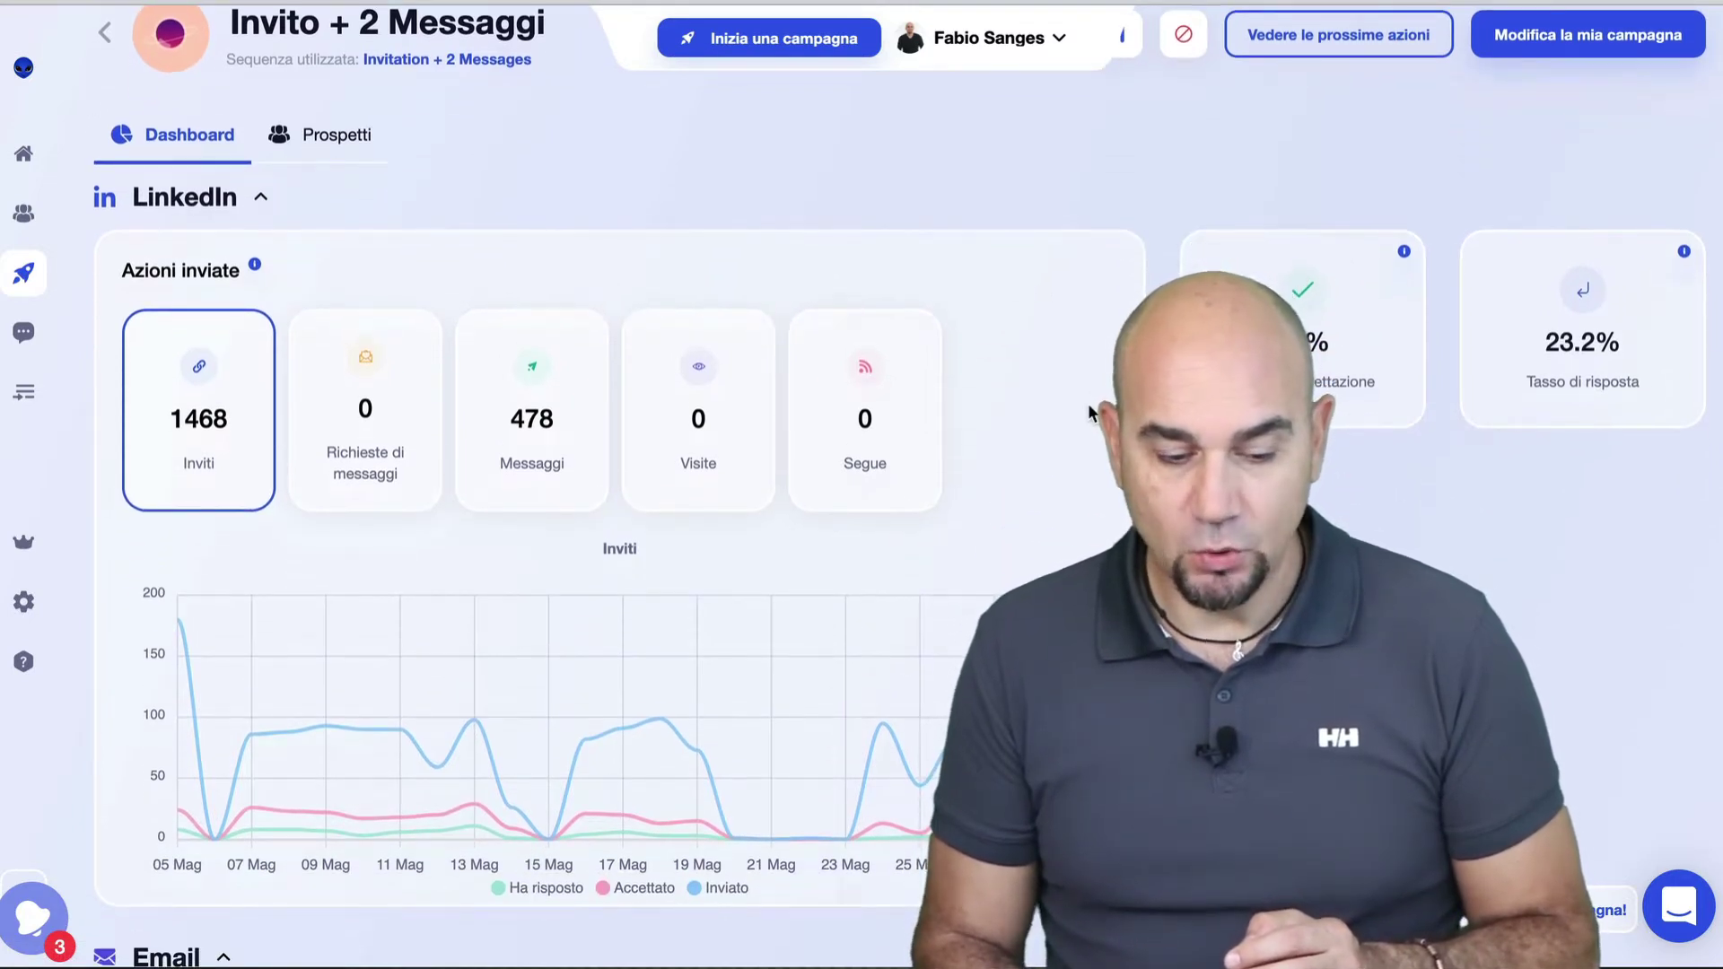
{"action": "scroll", "coordinate": [1088, 409], "scroll_direction": "down", "scroll_amount": 2}
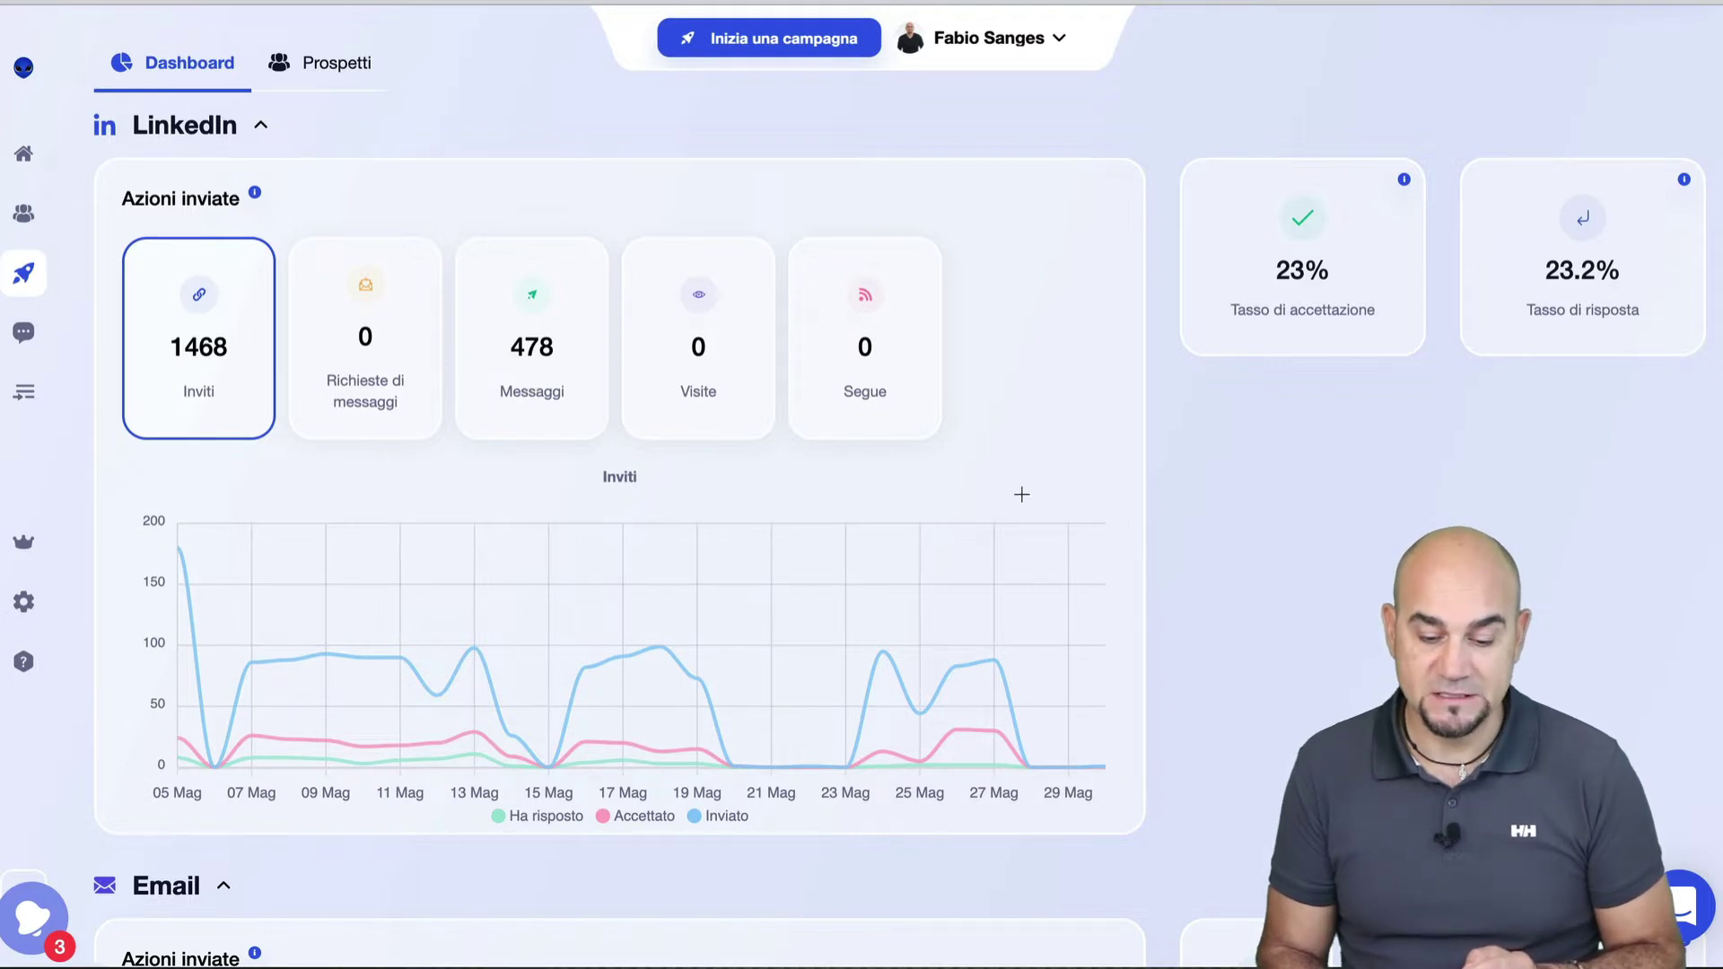
{"action": "scroll", "coordinate": [1030, 485], "scroll_direction": "down", "scroll_amount": 5}
{"action": "mouse_move", "coordinate": [966, 473]}
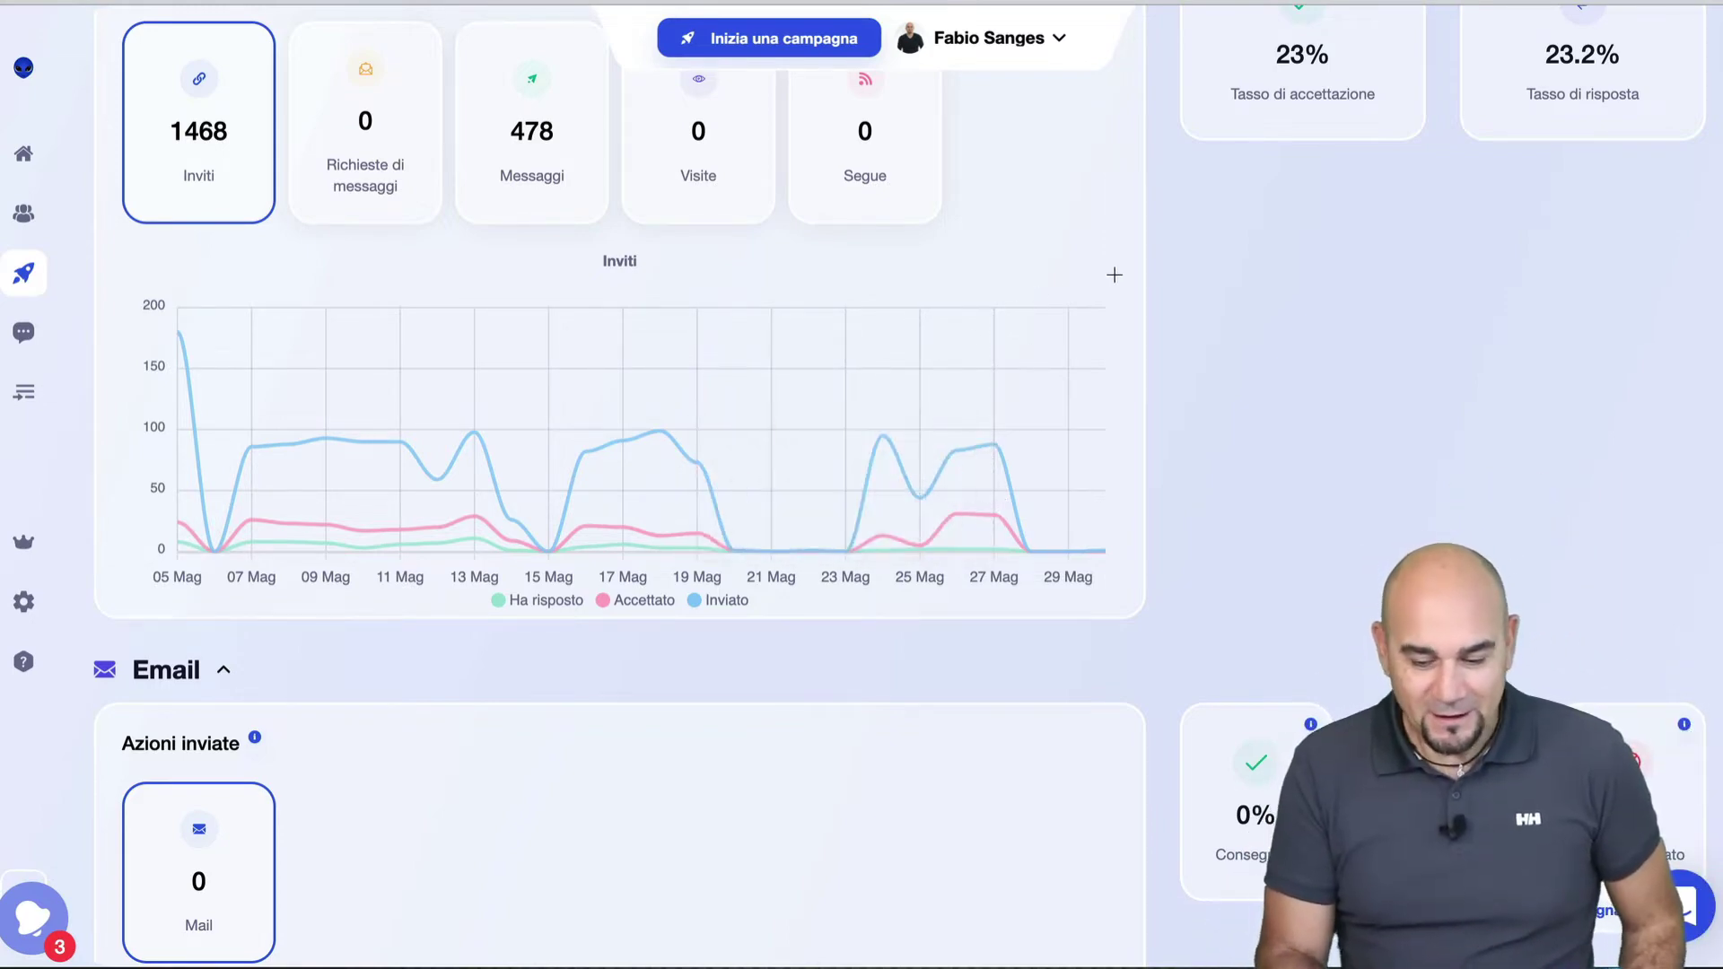
{"action": "scroll", "coordinate": [1114, 274], "scroll_direction": "up", "scroll_amount": 5}
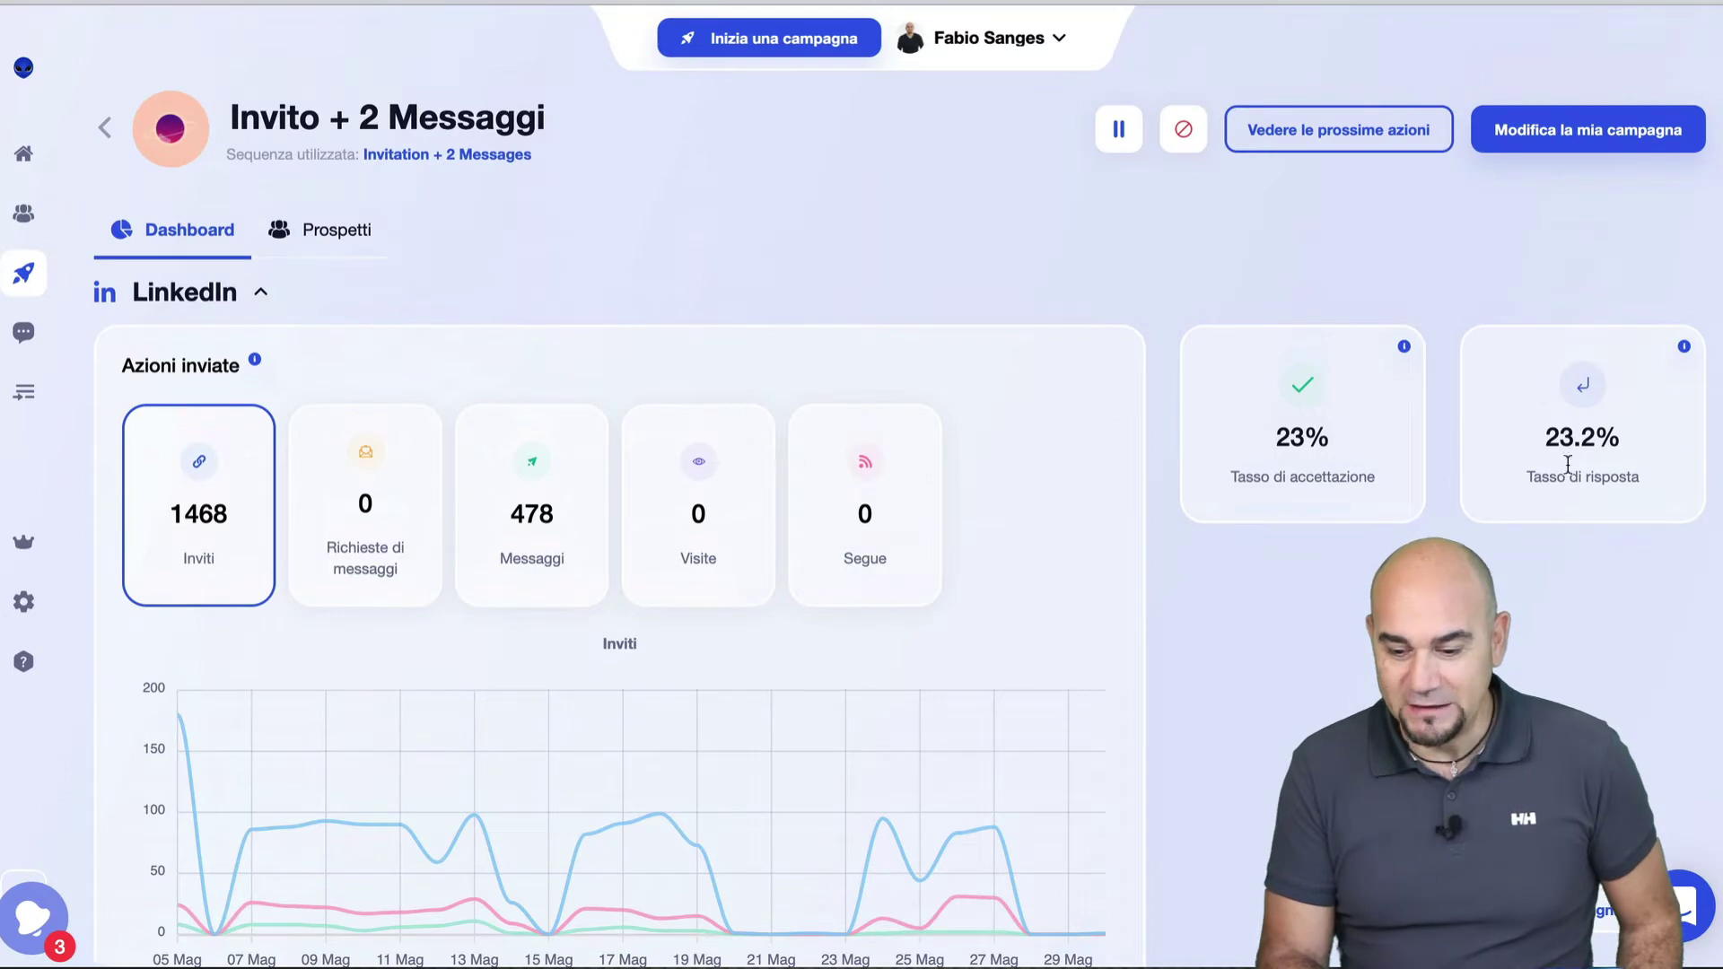
{"action": "scroll", "coordinate": [1360, 319], "scroll_direction": "down", "scroll_amount": 7}
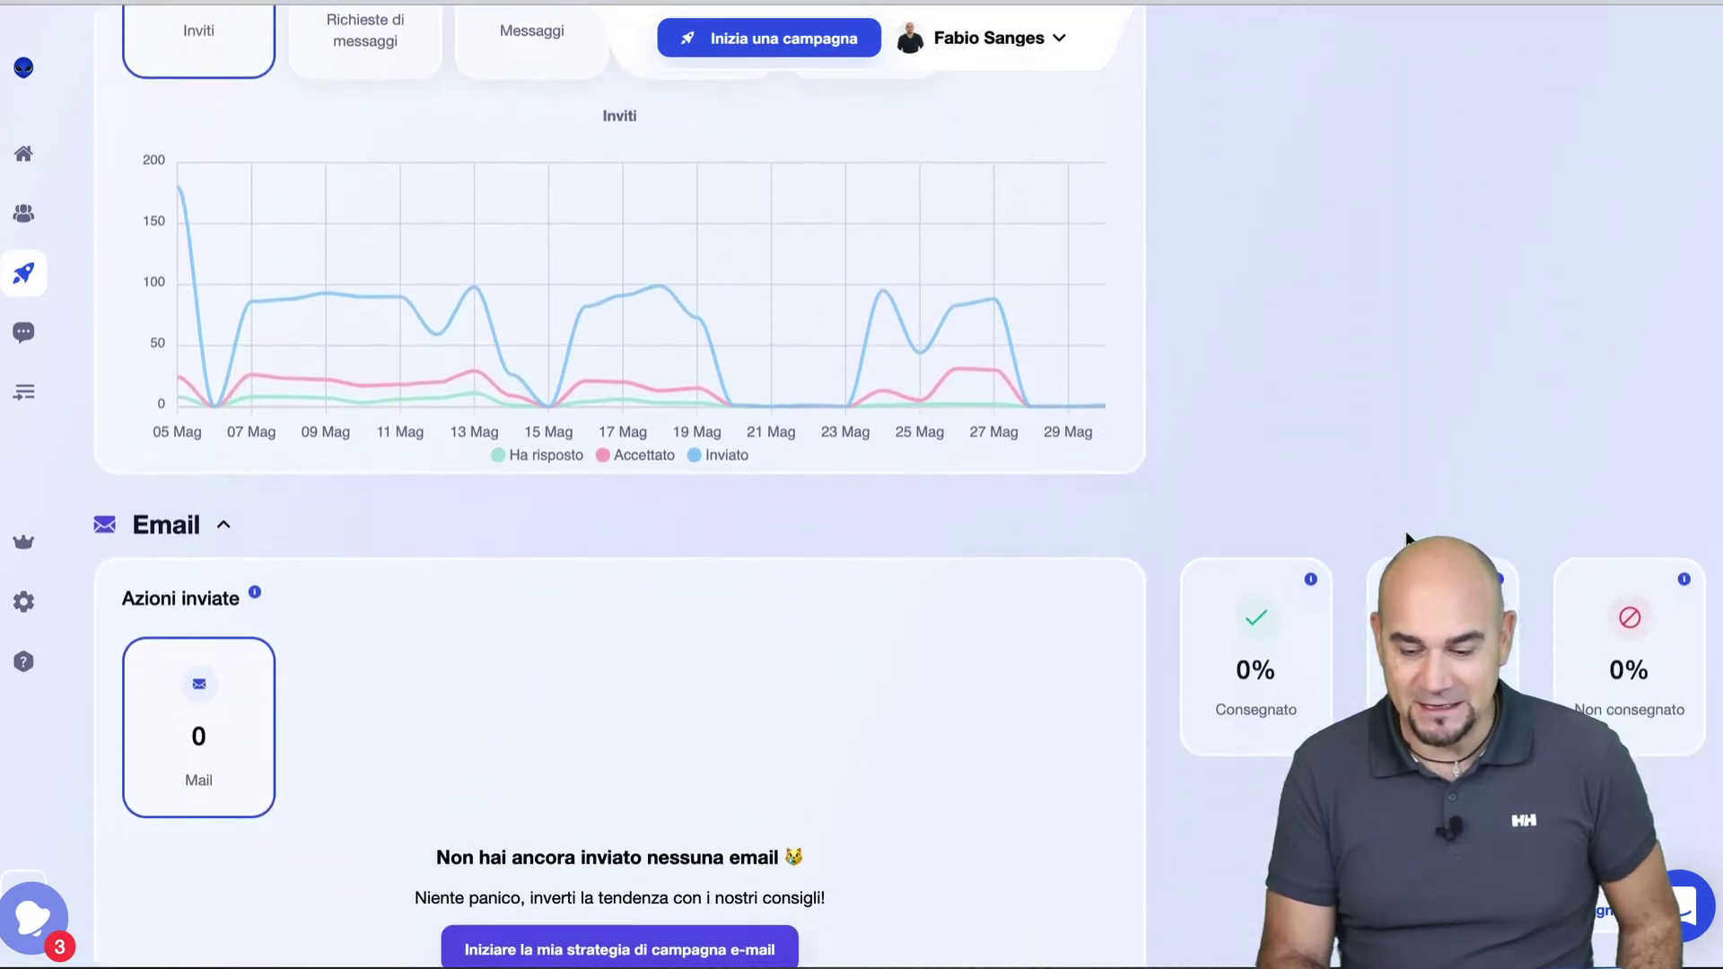
{"action": "scroll", "coordinate": [628, 359], "scroll_direction": "up", "scroll_amount": 7}
{"action": "left_click", "coordinate": [223, 233]}
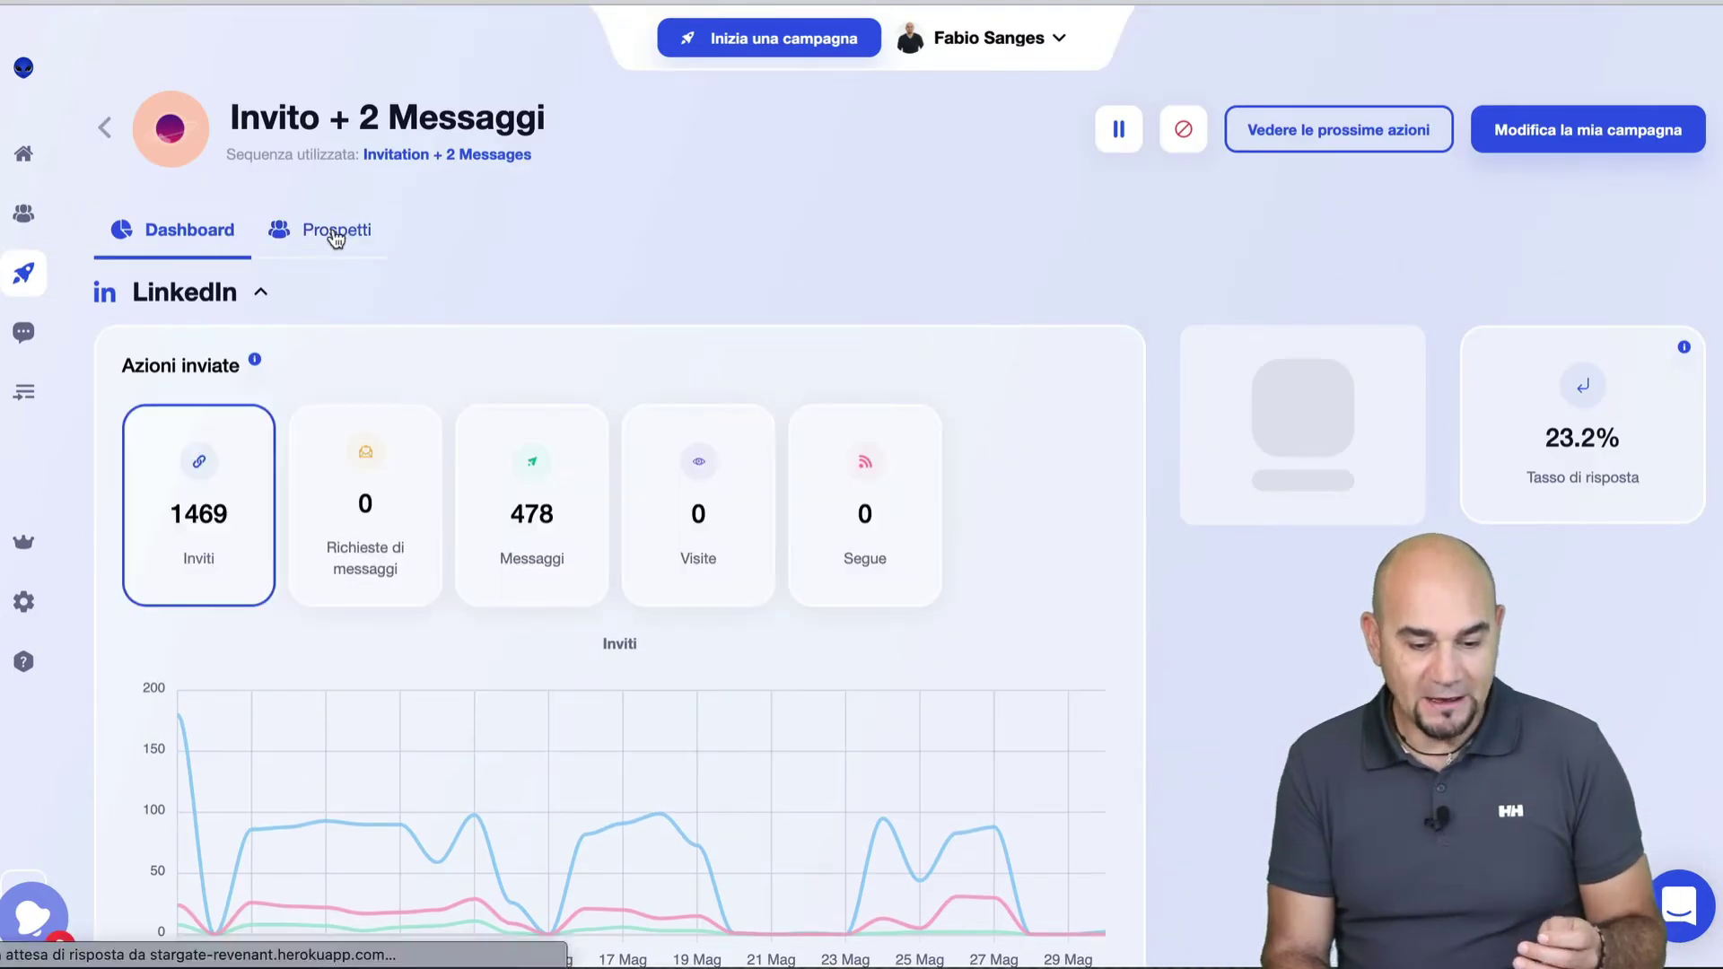
Step: Open the campaign's prospects and review their origin, list, current step, status and the overall prospect summary
{"action": "left_click", "coordinate": [336, 235]}
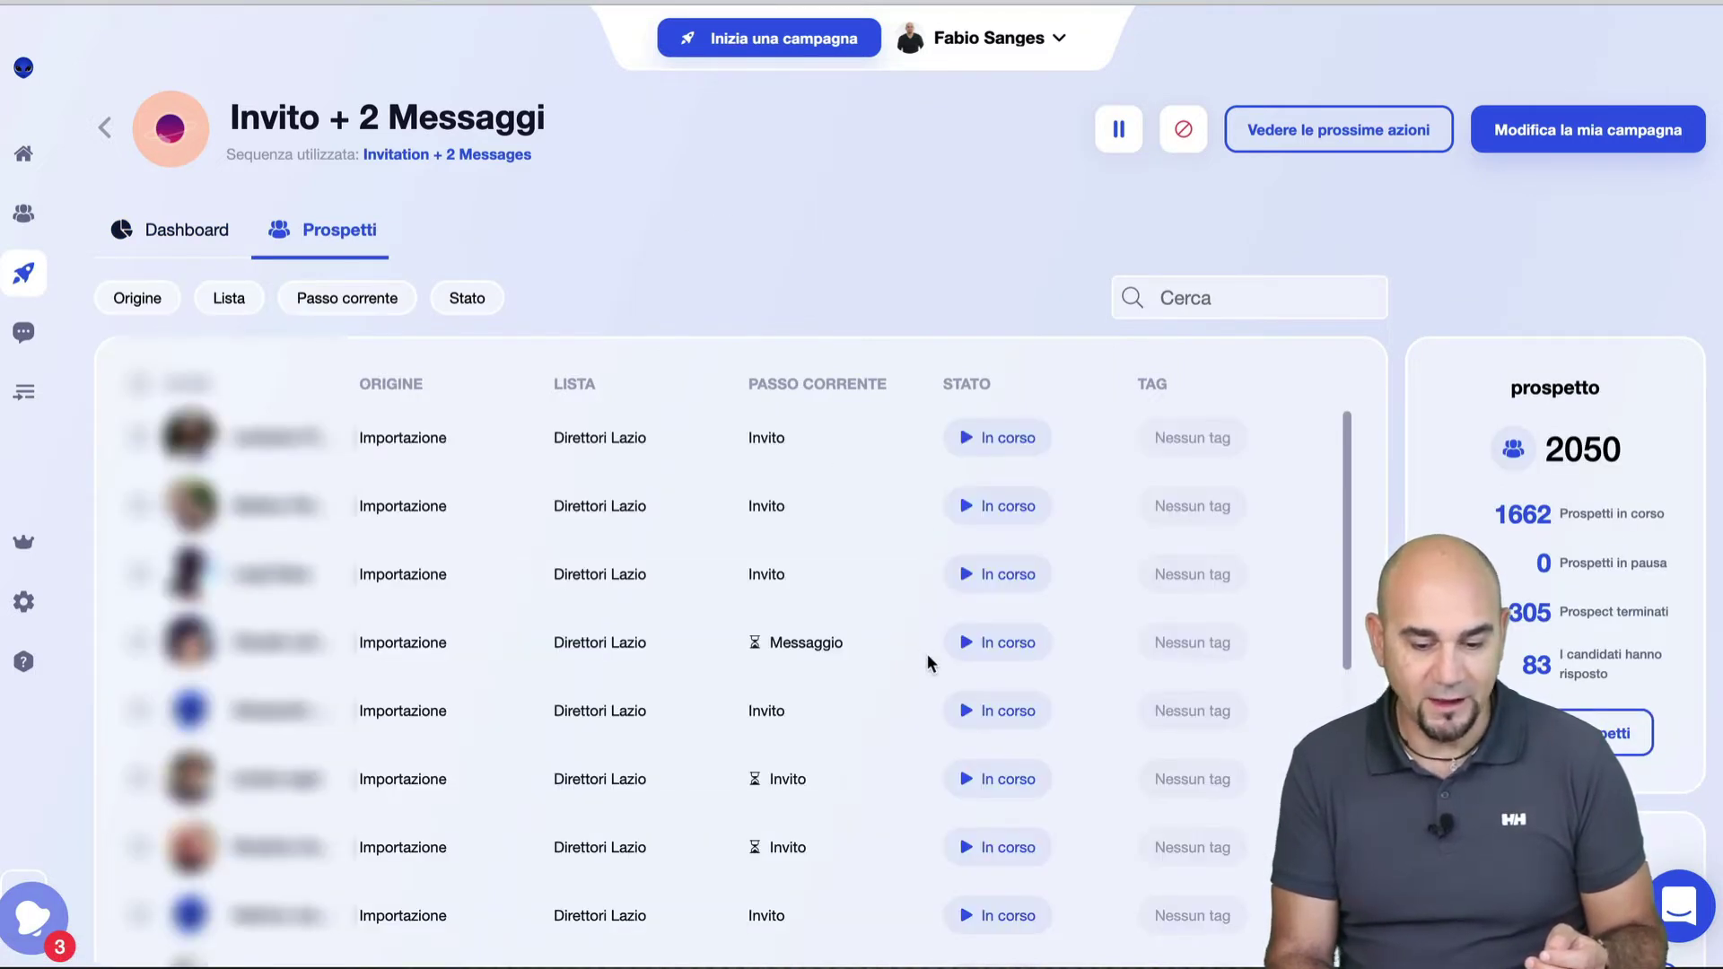
{"action": "scroll", "coordinate": [928, 655], "scroll_direction": "down", "scroll_amount": 10}
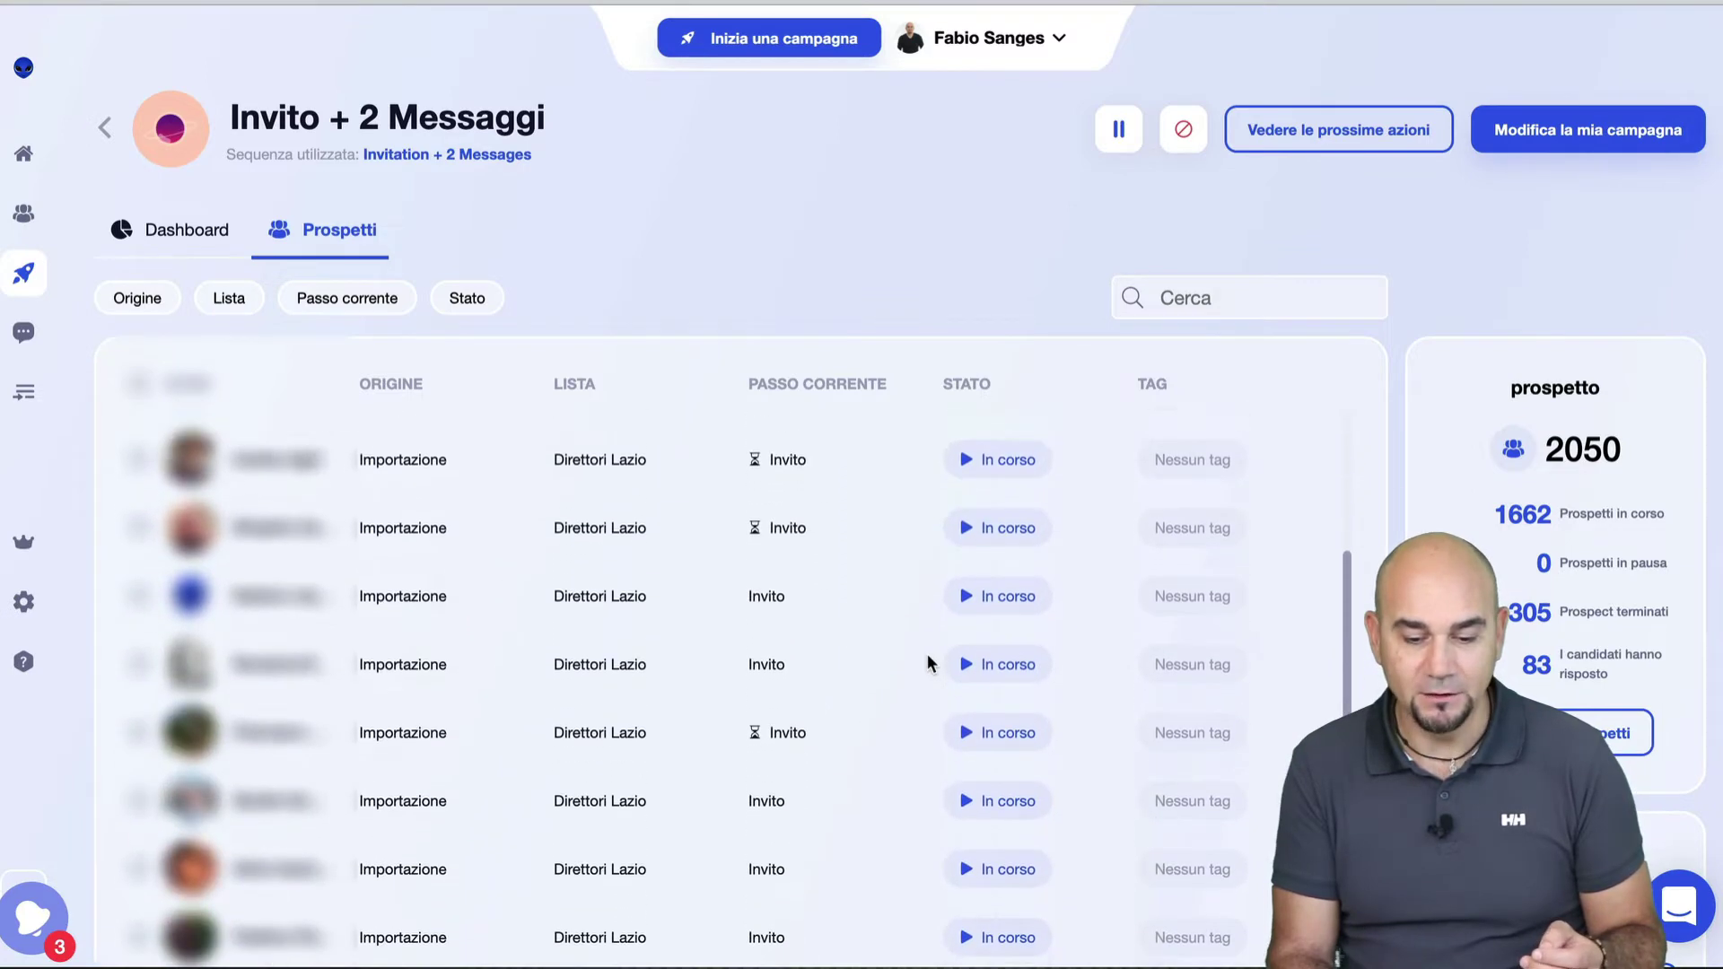
{"action": "scroll", "coordinate": [928, 662], "scroll_direction": "down", "scroll_amount": 2}
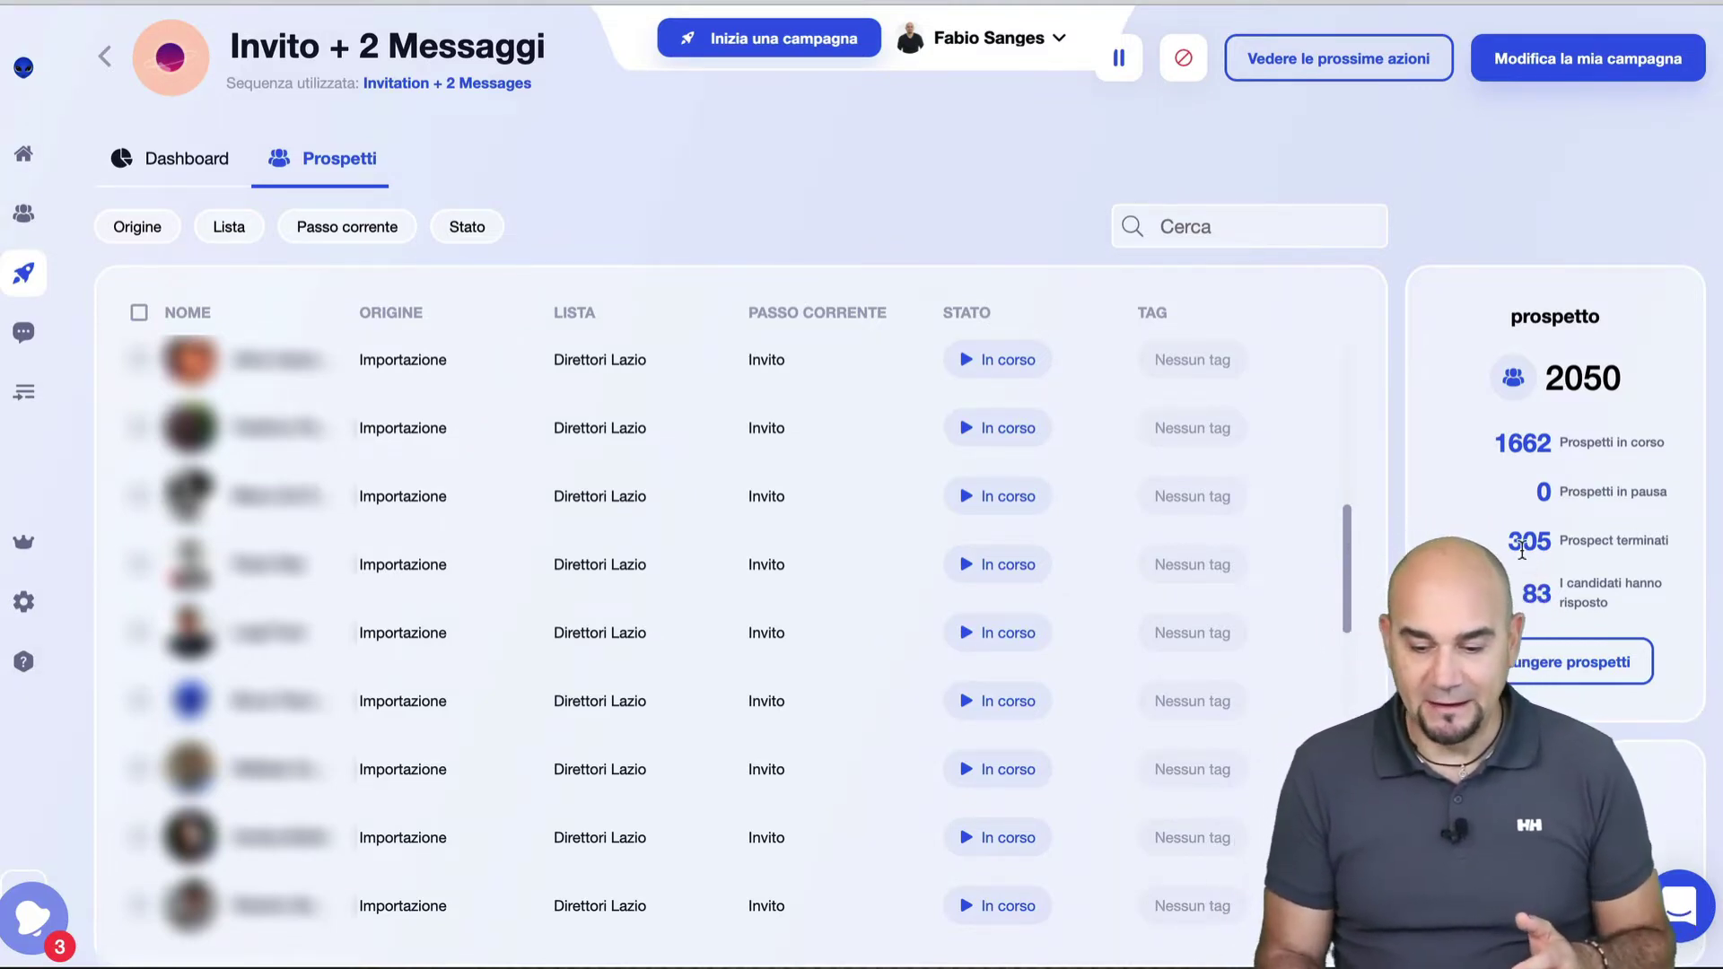
{"action": "scroll", "coordinate": [1522, 549], "scroll_direction": "down", "scroll_amount": 1}
{"action": "scroll", "coordinate": [1521, 547], "scroll_direction": "up", "scroll_amount": 1}
{"action": "scroll", "coordinate": [730, 556], "scroll_direction": "up", "scroll_amount": 5}
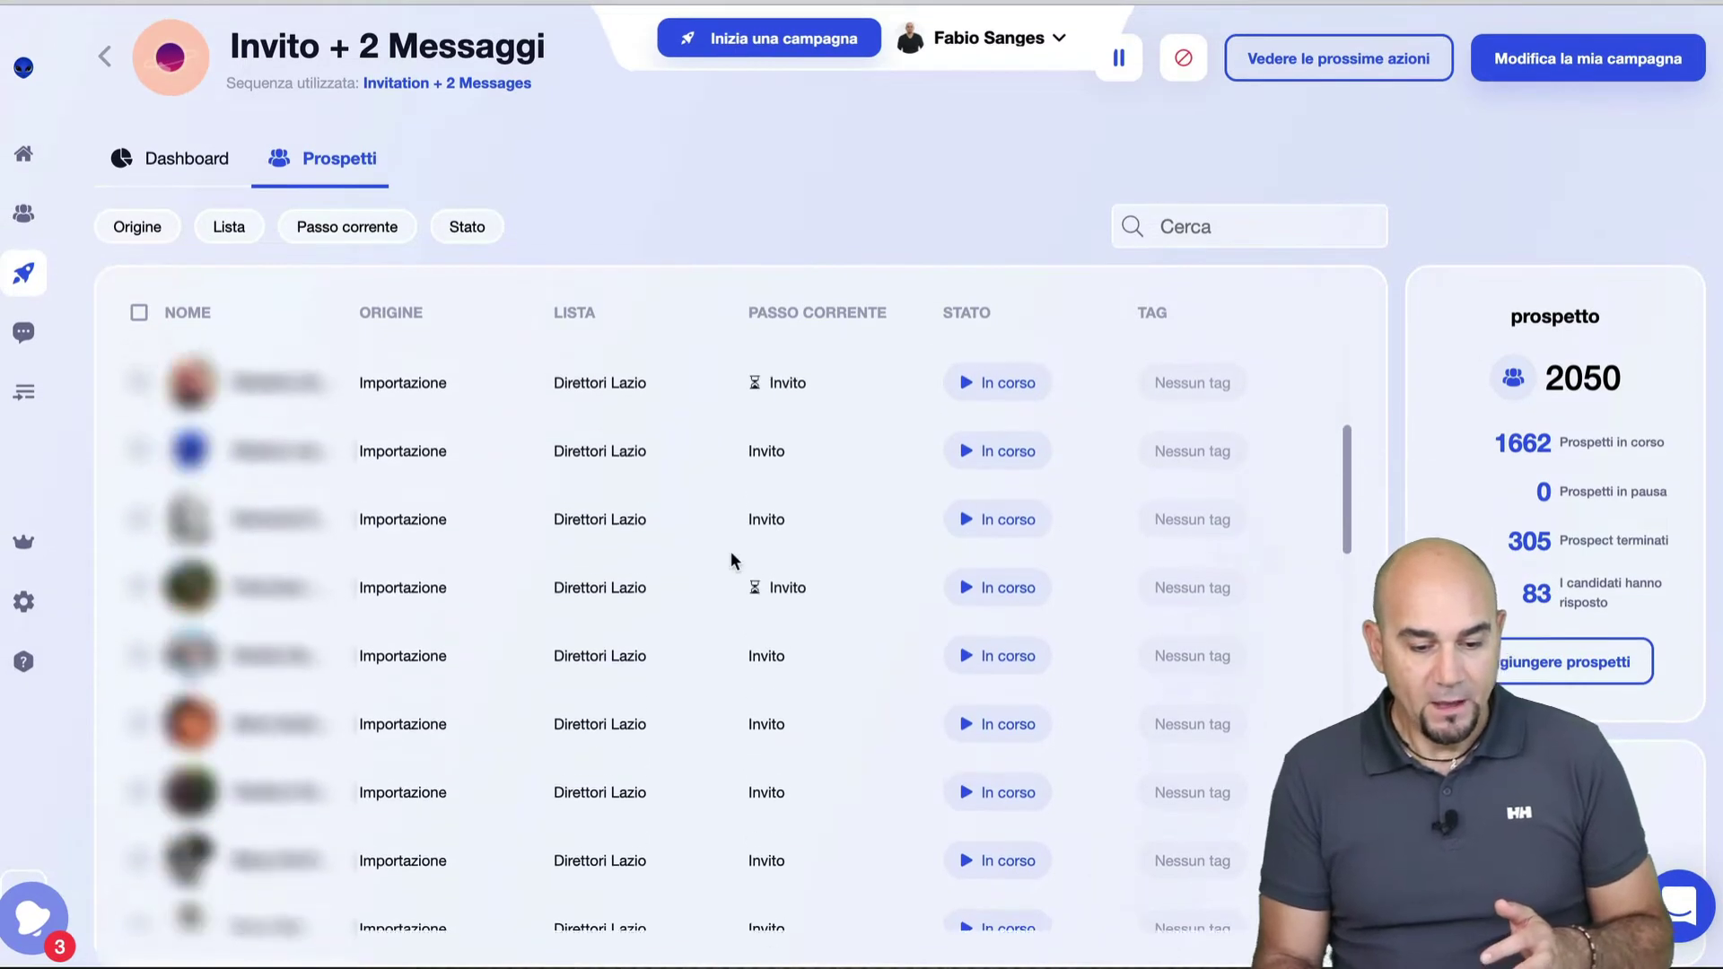
Step: Open the campaign's "Invitation + 2 Messages" sequence diagram and locate its starting point
{"action": "left_click", "coordinate": [460, 86]}
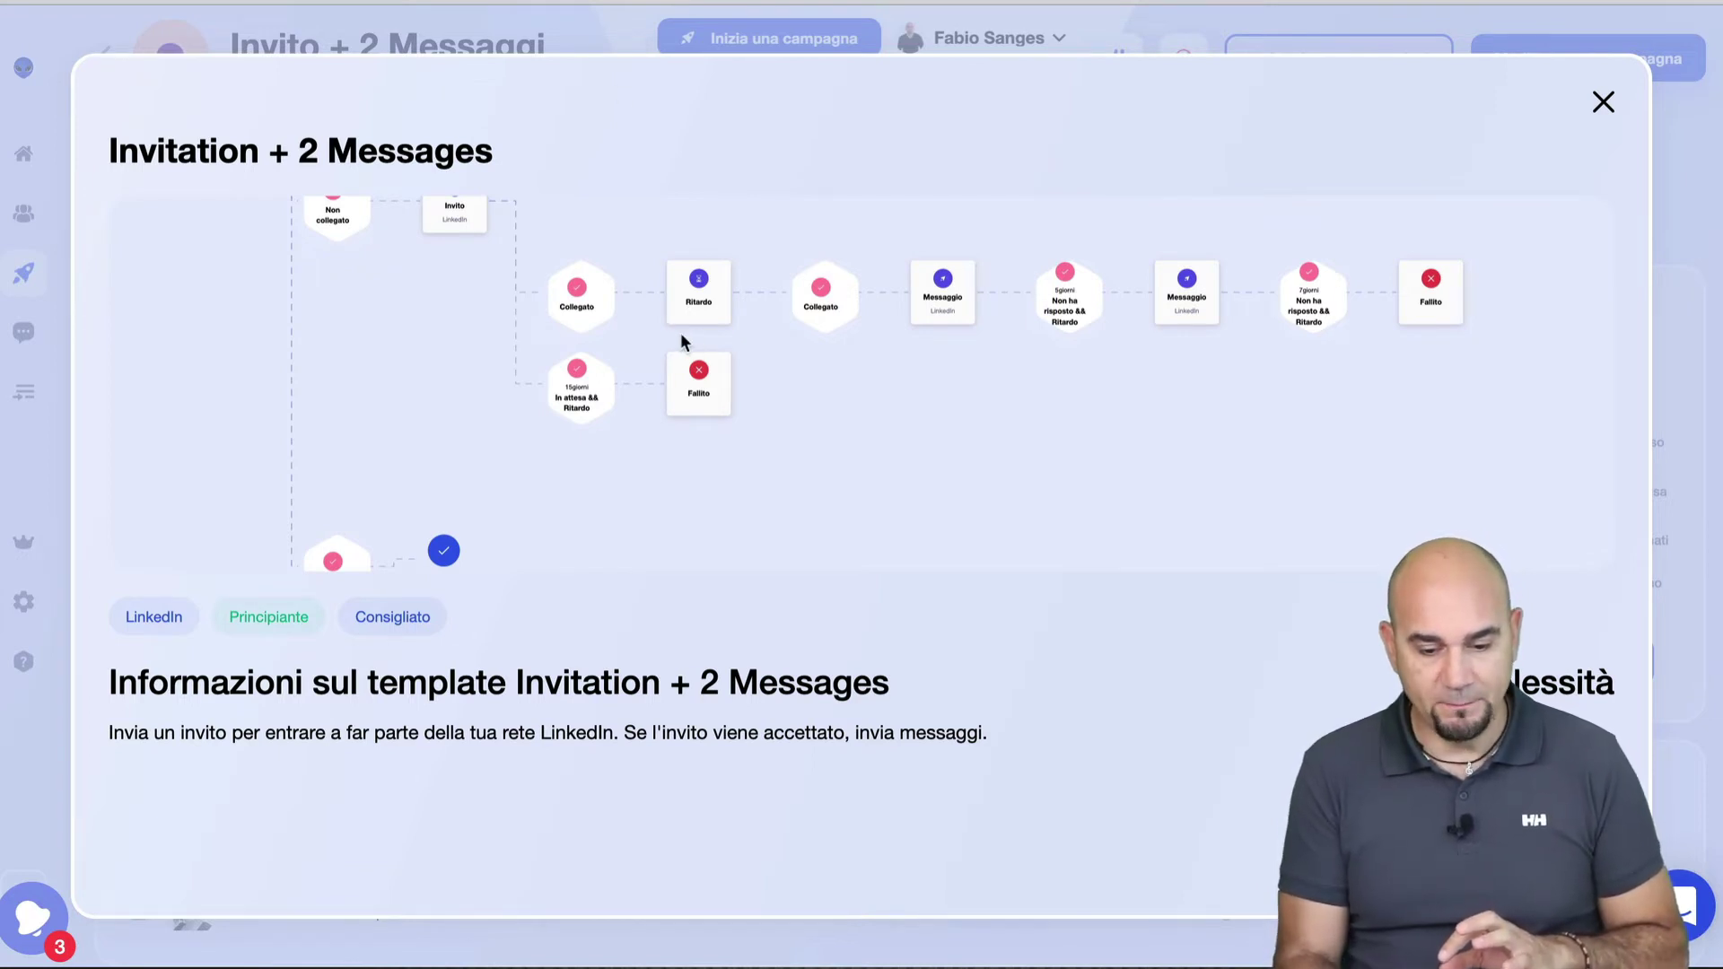
{"action": "scroll", "coordinate": [680, 339], "scroll_direction": "up", "scroll_amount": 5}
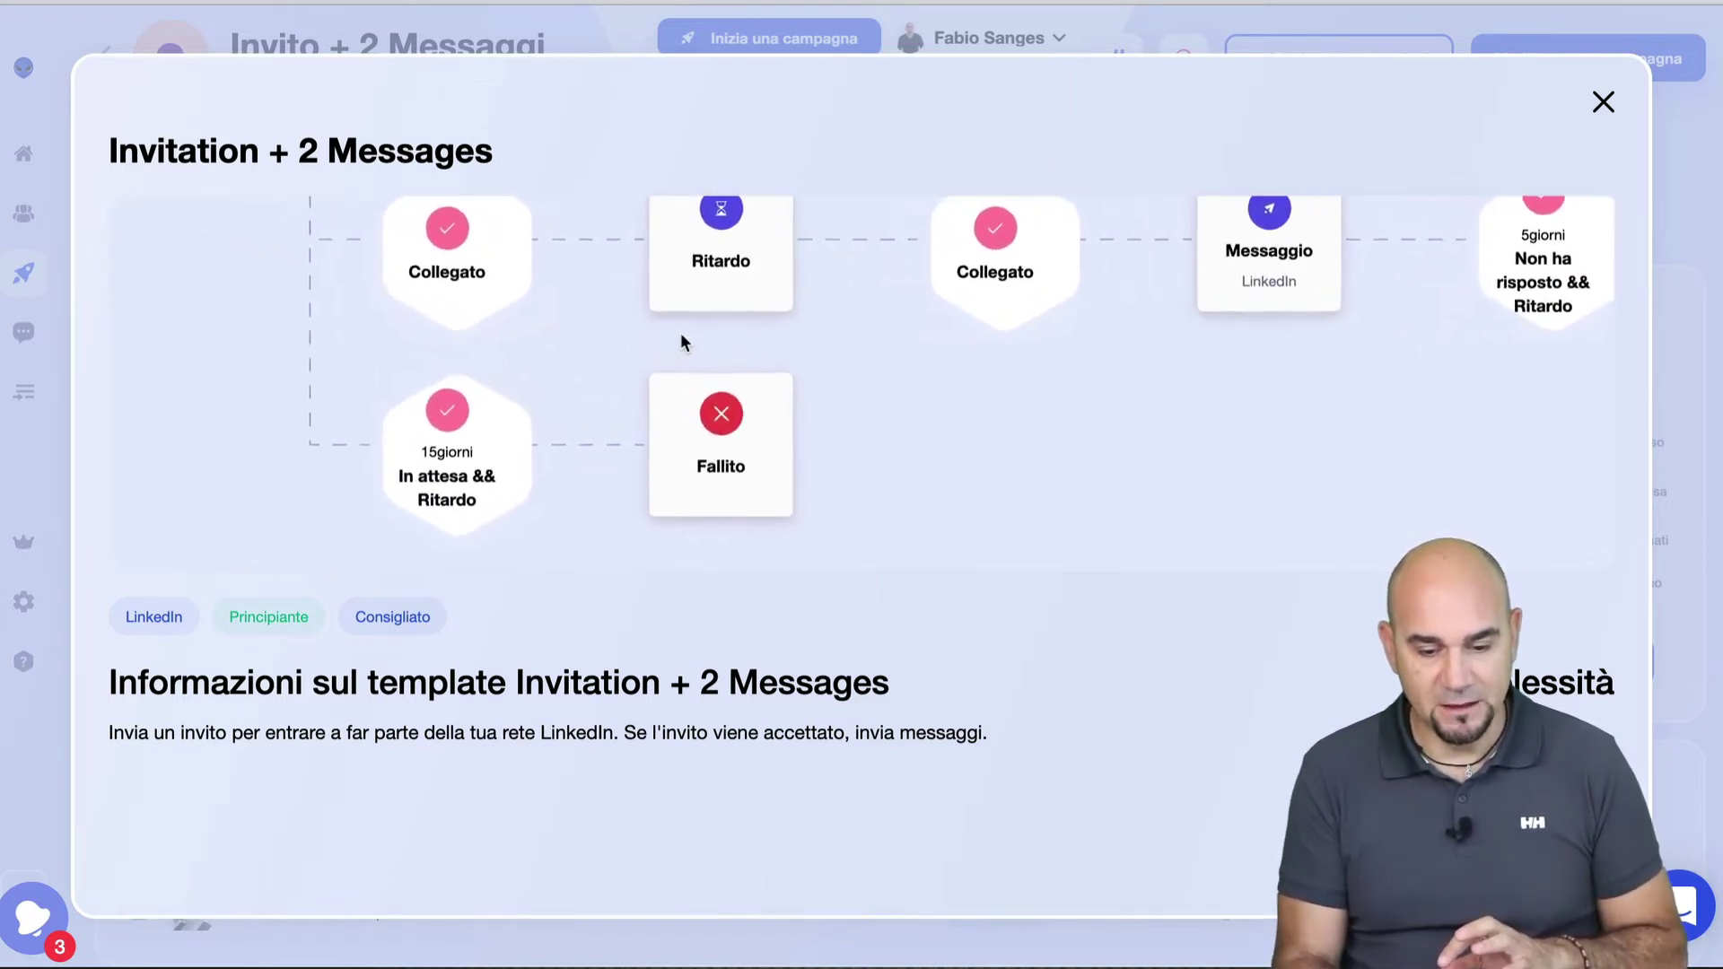
{"action": "left_click_drag", "start_coordinate": [685, 338], "coordinate": [1208, 520]}
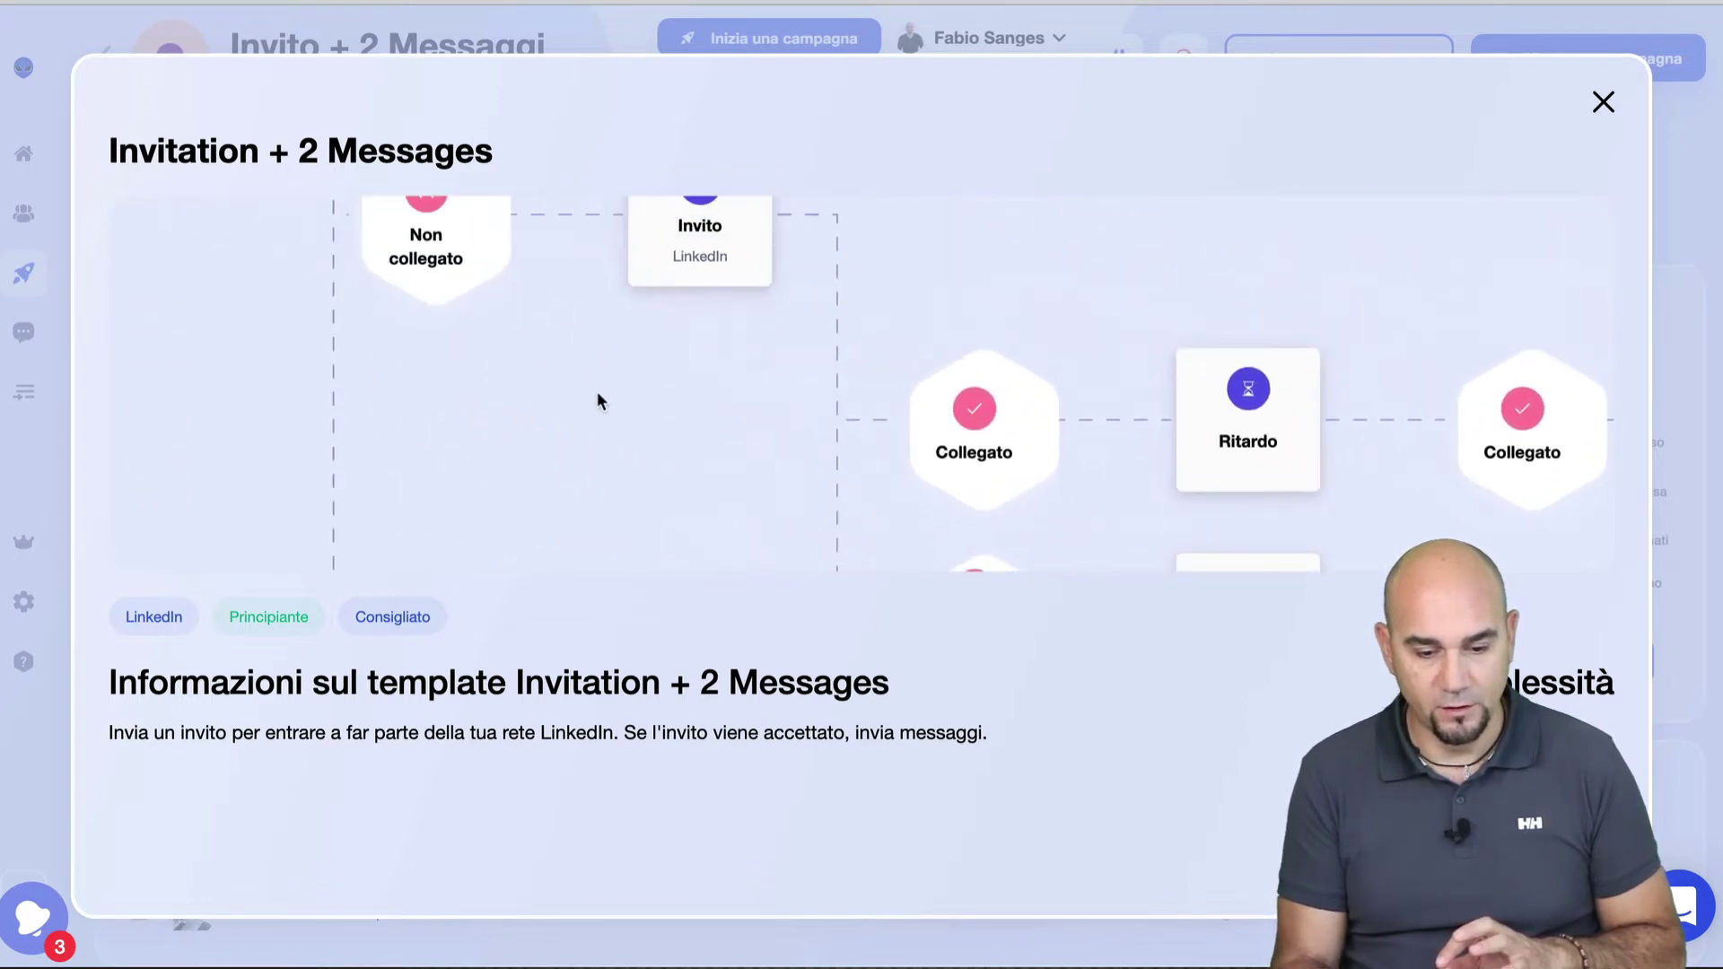
{"action": "left_click_drag", "start_coordinate": [601, 400], "coordinate": [795, 581]}
{"action": "left_click_drag", "start_coordinate": [708, 283], "coordinate": [969, 517]}
{"action": "left_click_drag", "start_coordinate": [1026, 376], "coordinate": [861, 477]}
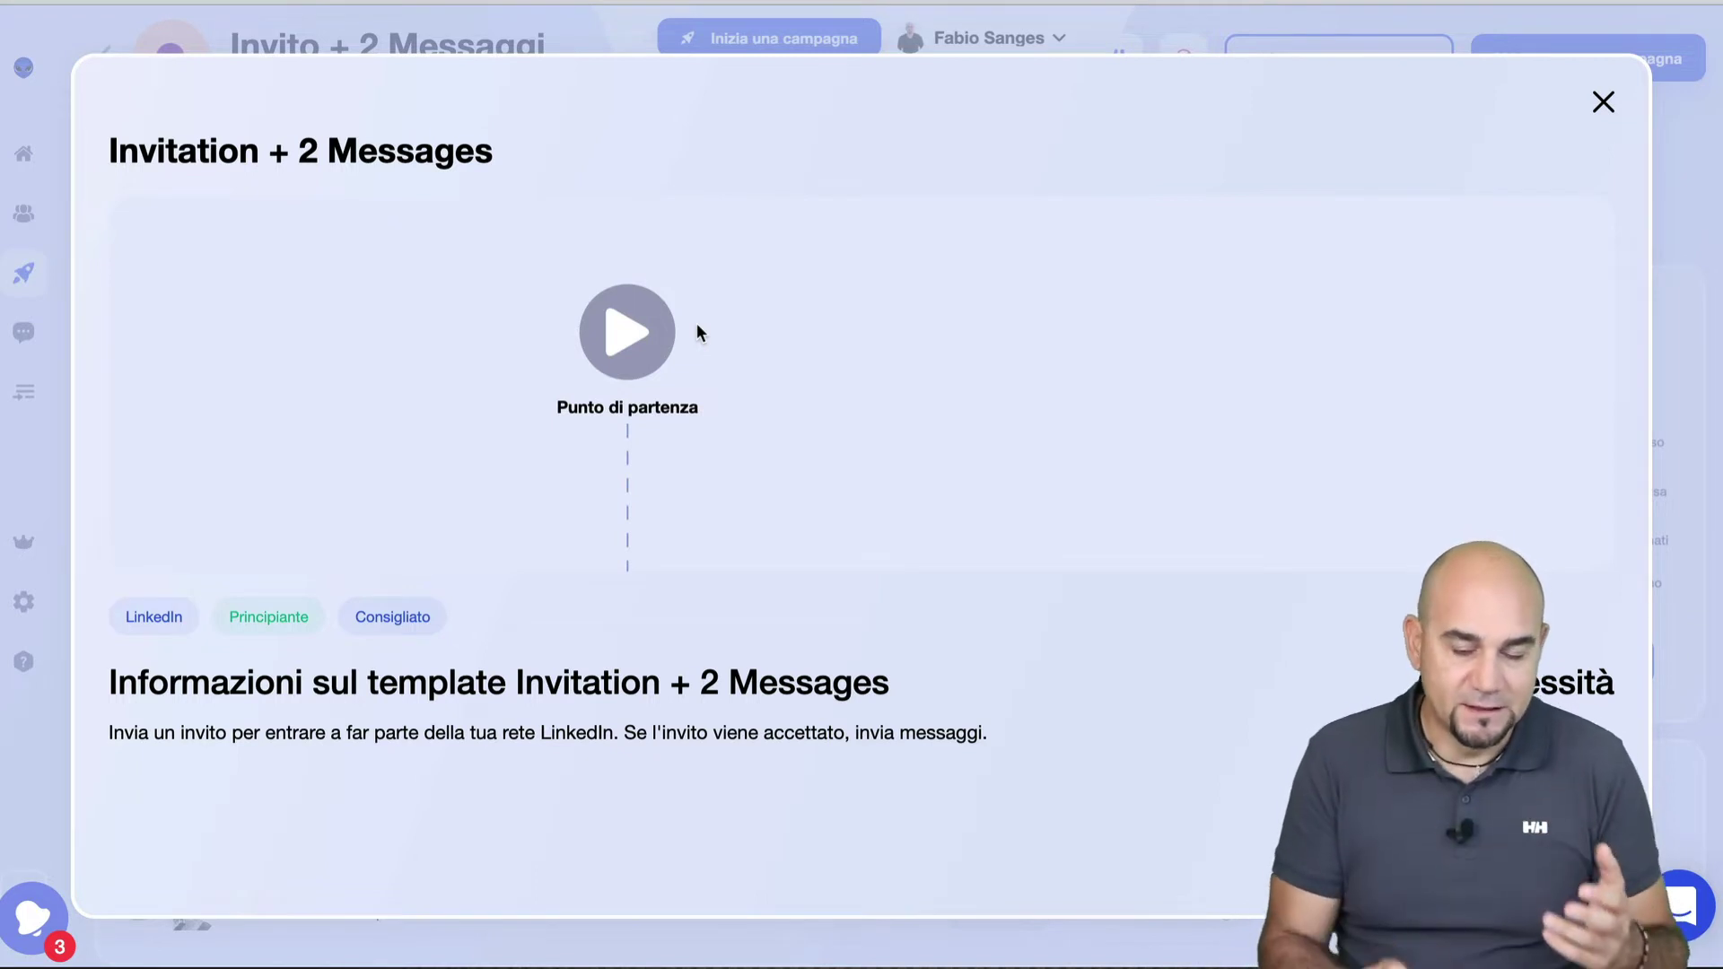
{"action": "left_click_drag", "start_coordinate": [933, 398], "coordinate": [767, 302]}
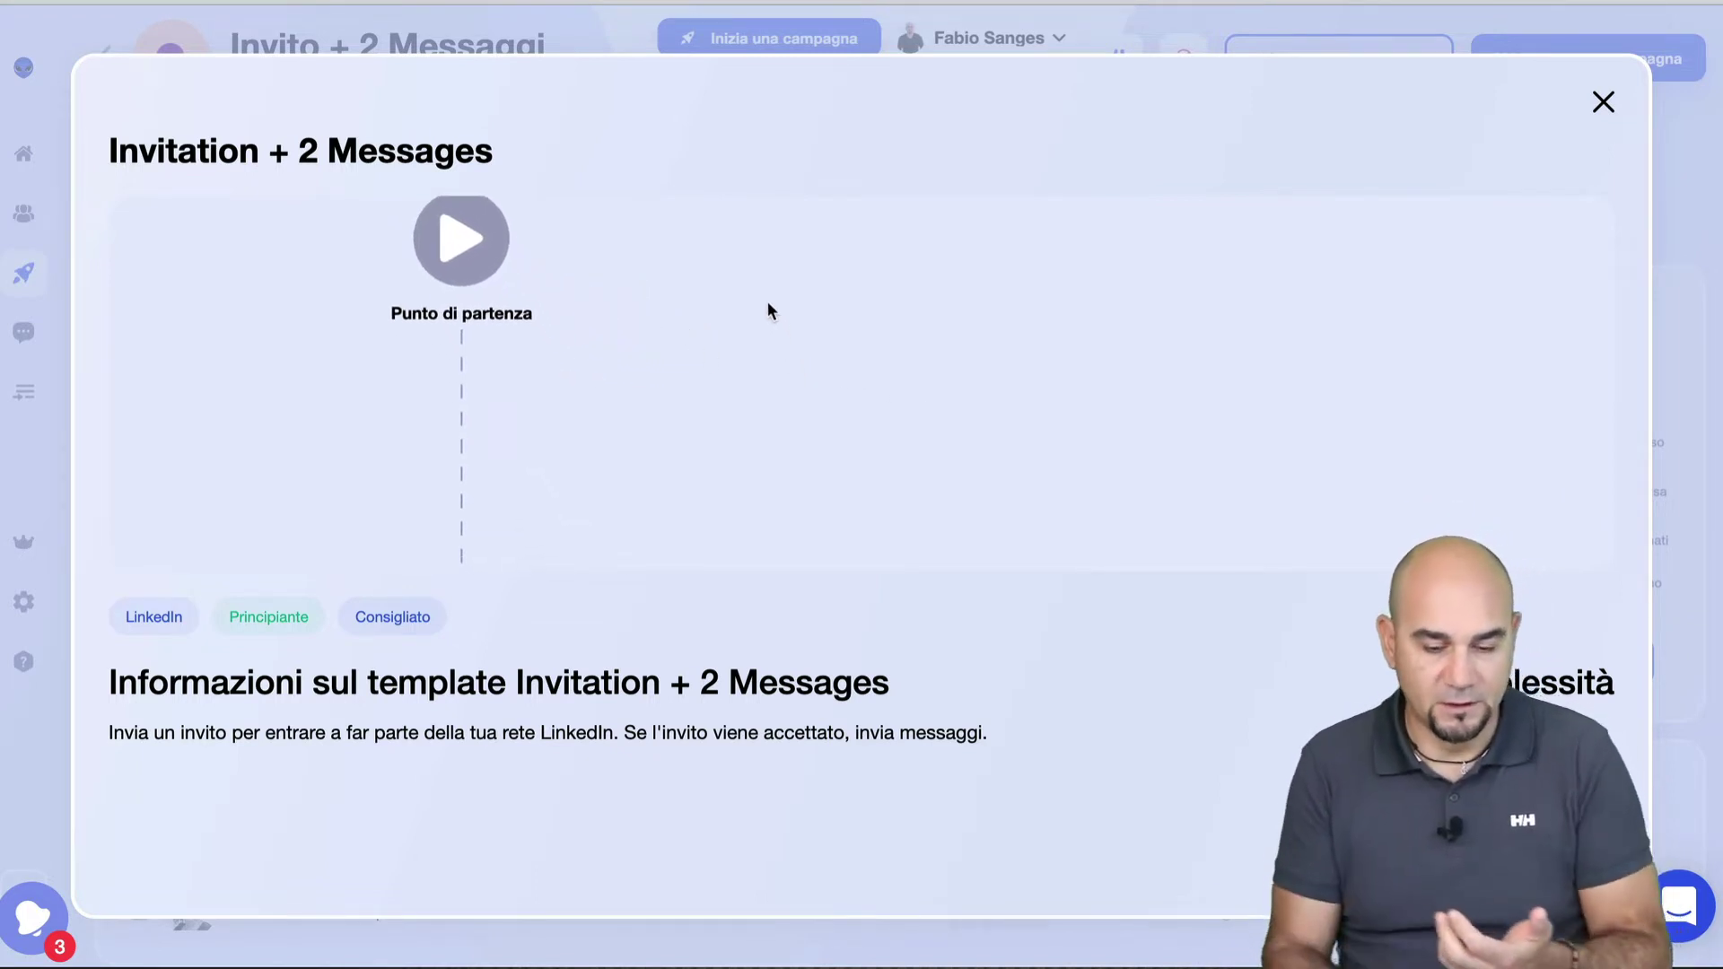
Step: Follow the sequence from the starting point through the not-connected condition and LinkedIn invitation to the accepted and pending branches
{"action": "scroll", "coordinate": [807, 407], "scroll_direction": "right", "scroll_amount": 2}
{"action": "scroll", "coordinate": [823, 269], "scroll_direction": "down", "scroll_amount": 5}
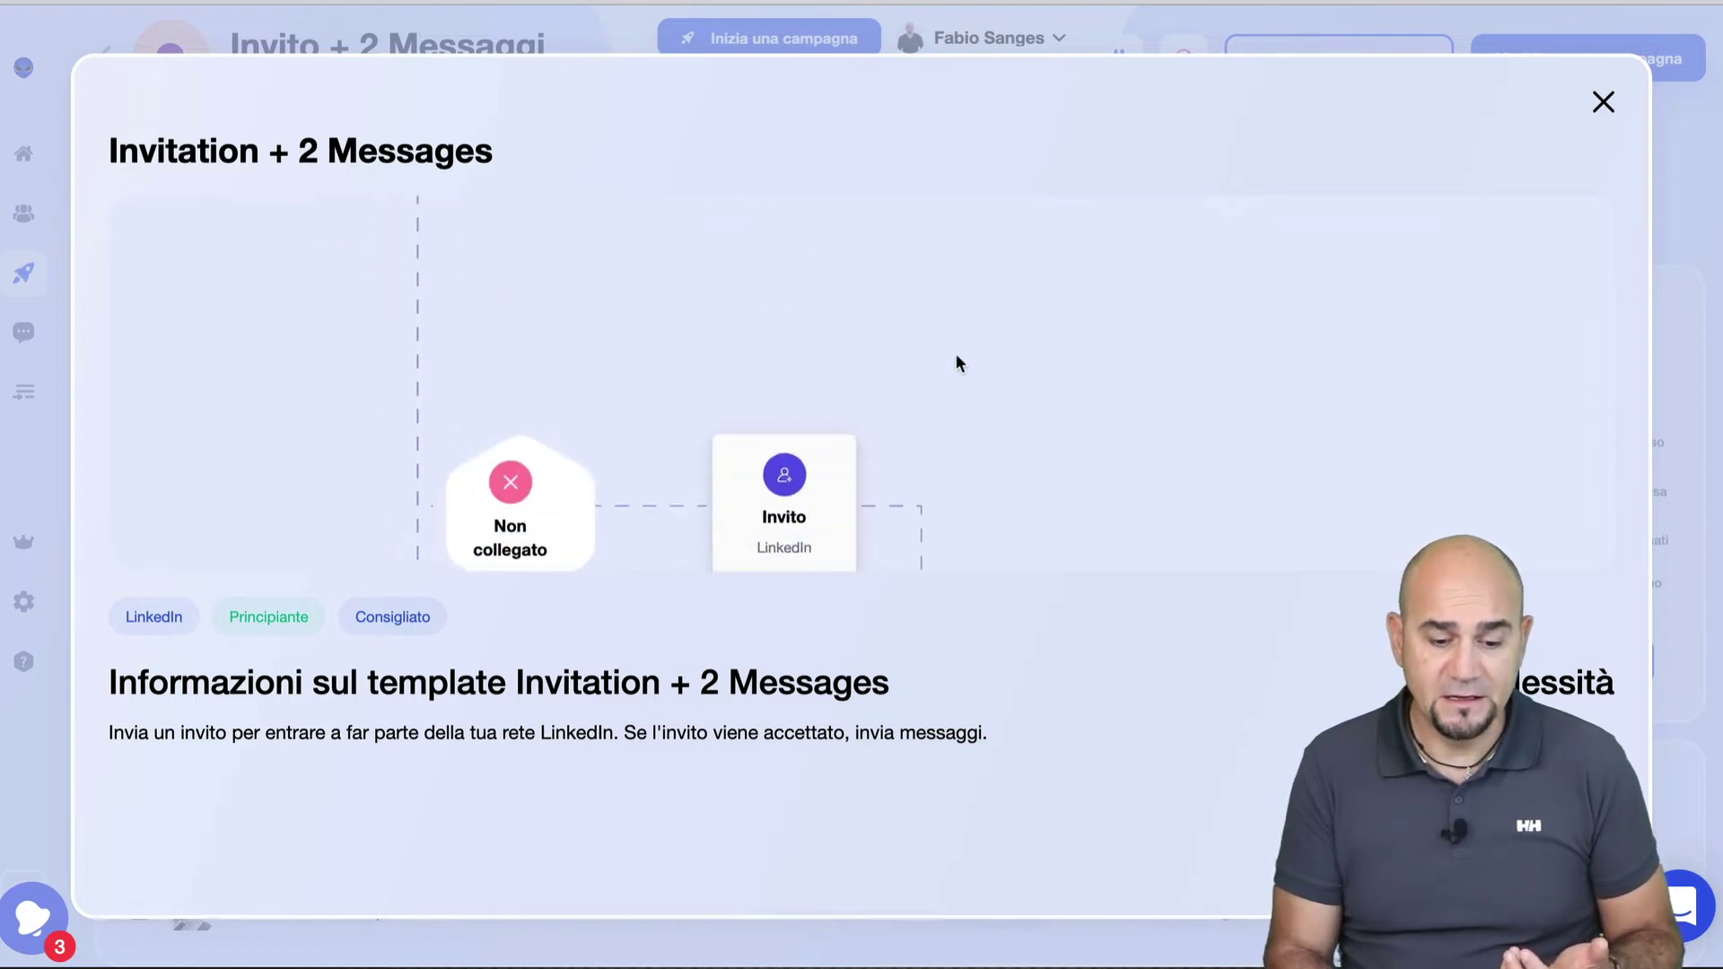
{"action": "scroll", "coordinate": [1046, 395], "scroll_direction": "right", "scroll_amount": 2}
{"action": "scroll", "coordinate": [977, 342], "scroll_direction": "down", "scroll_amount": 3}
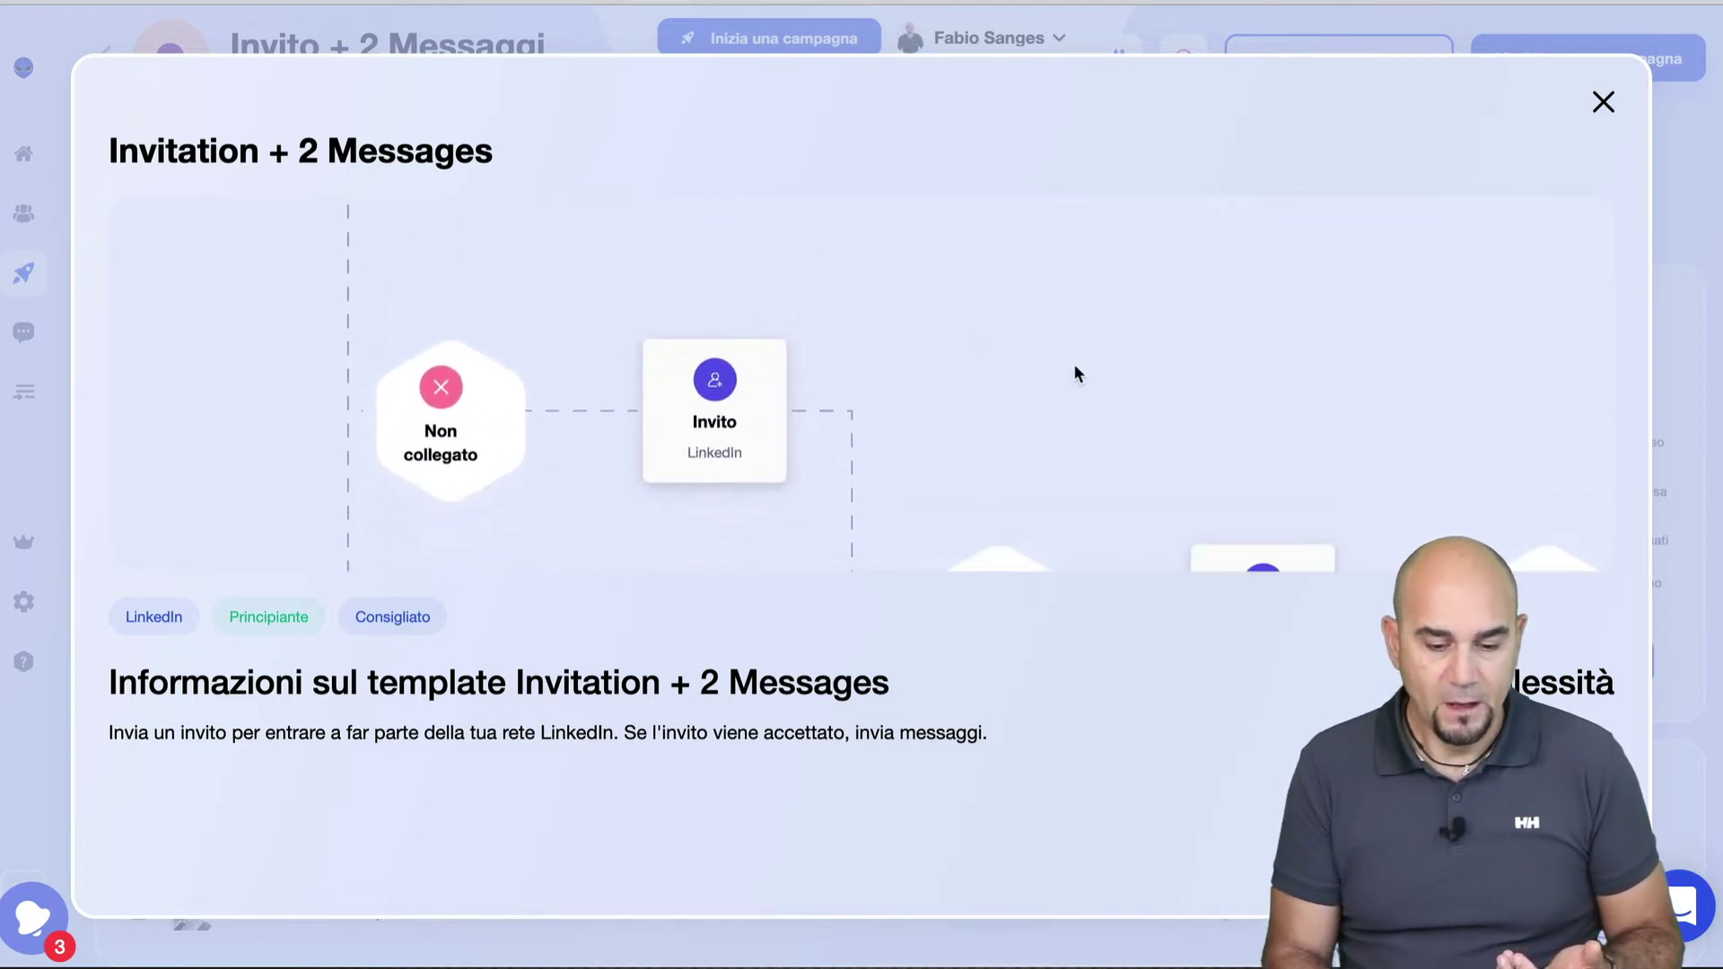
{"action": "left_click_drag", "start_coordinate": [1091, 400], "coordinate": [1083, 304]}
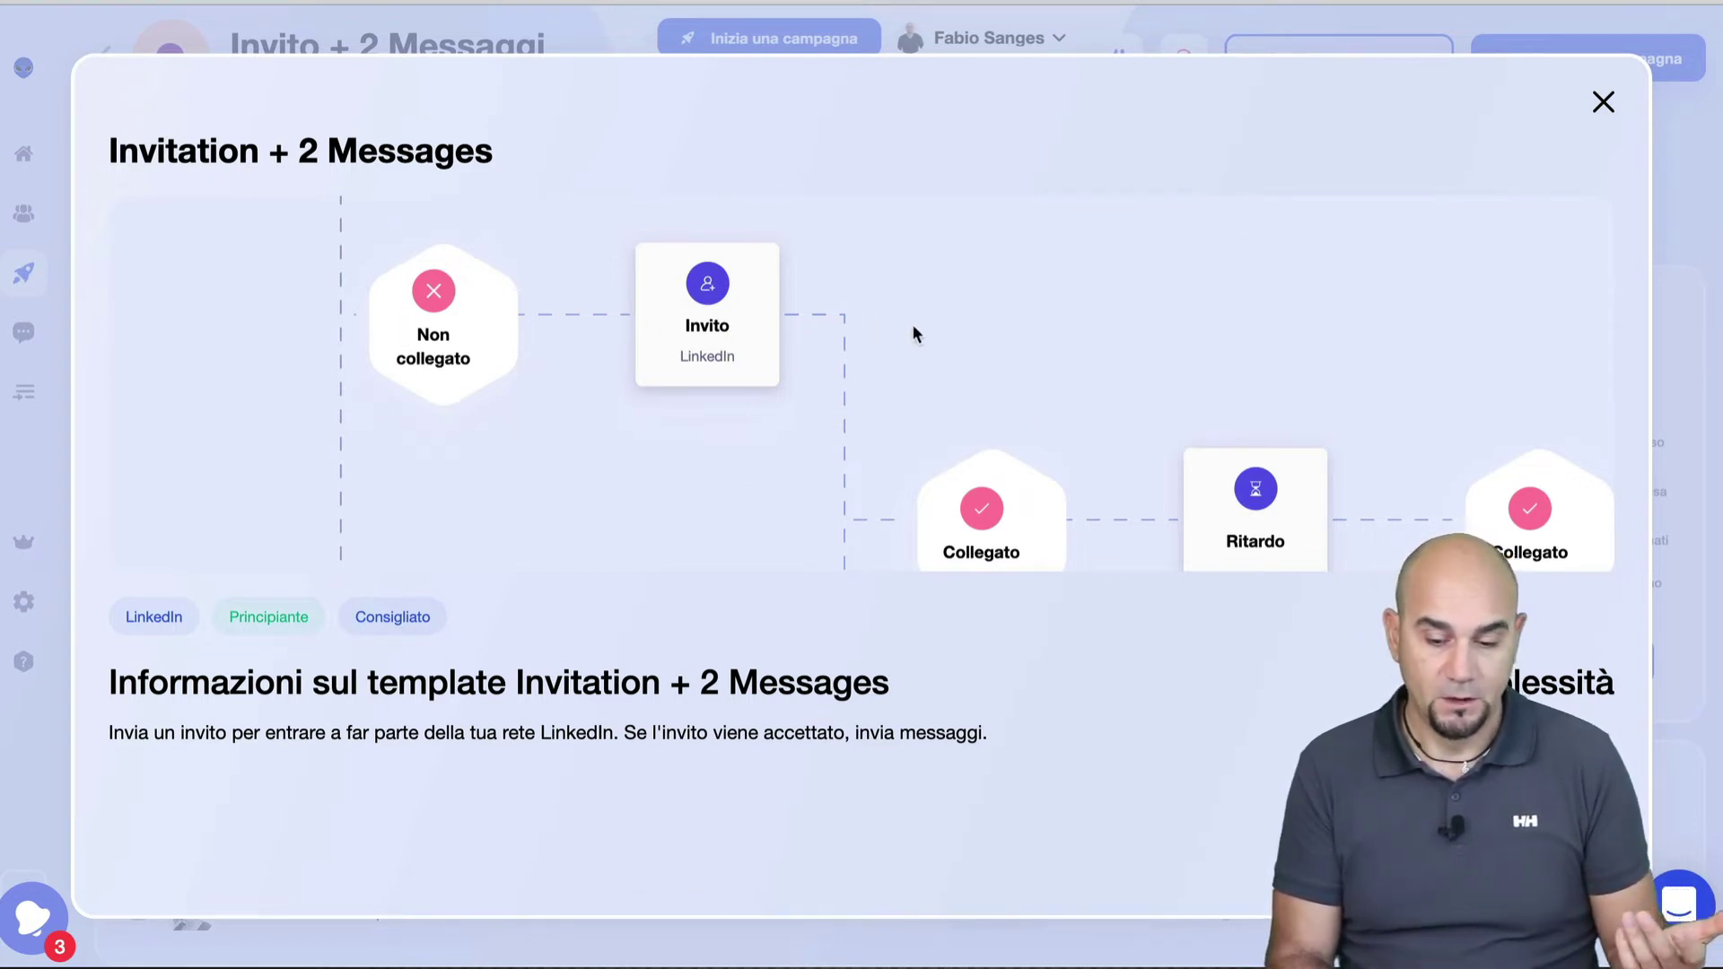
{"action": "left_click_drag", "start_coordinate": [913, 328], "coordinate": [637, 213]}
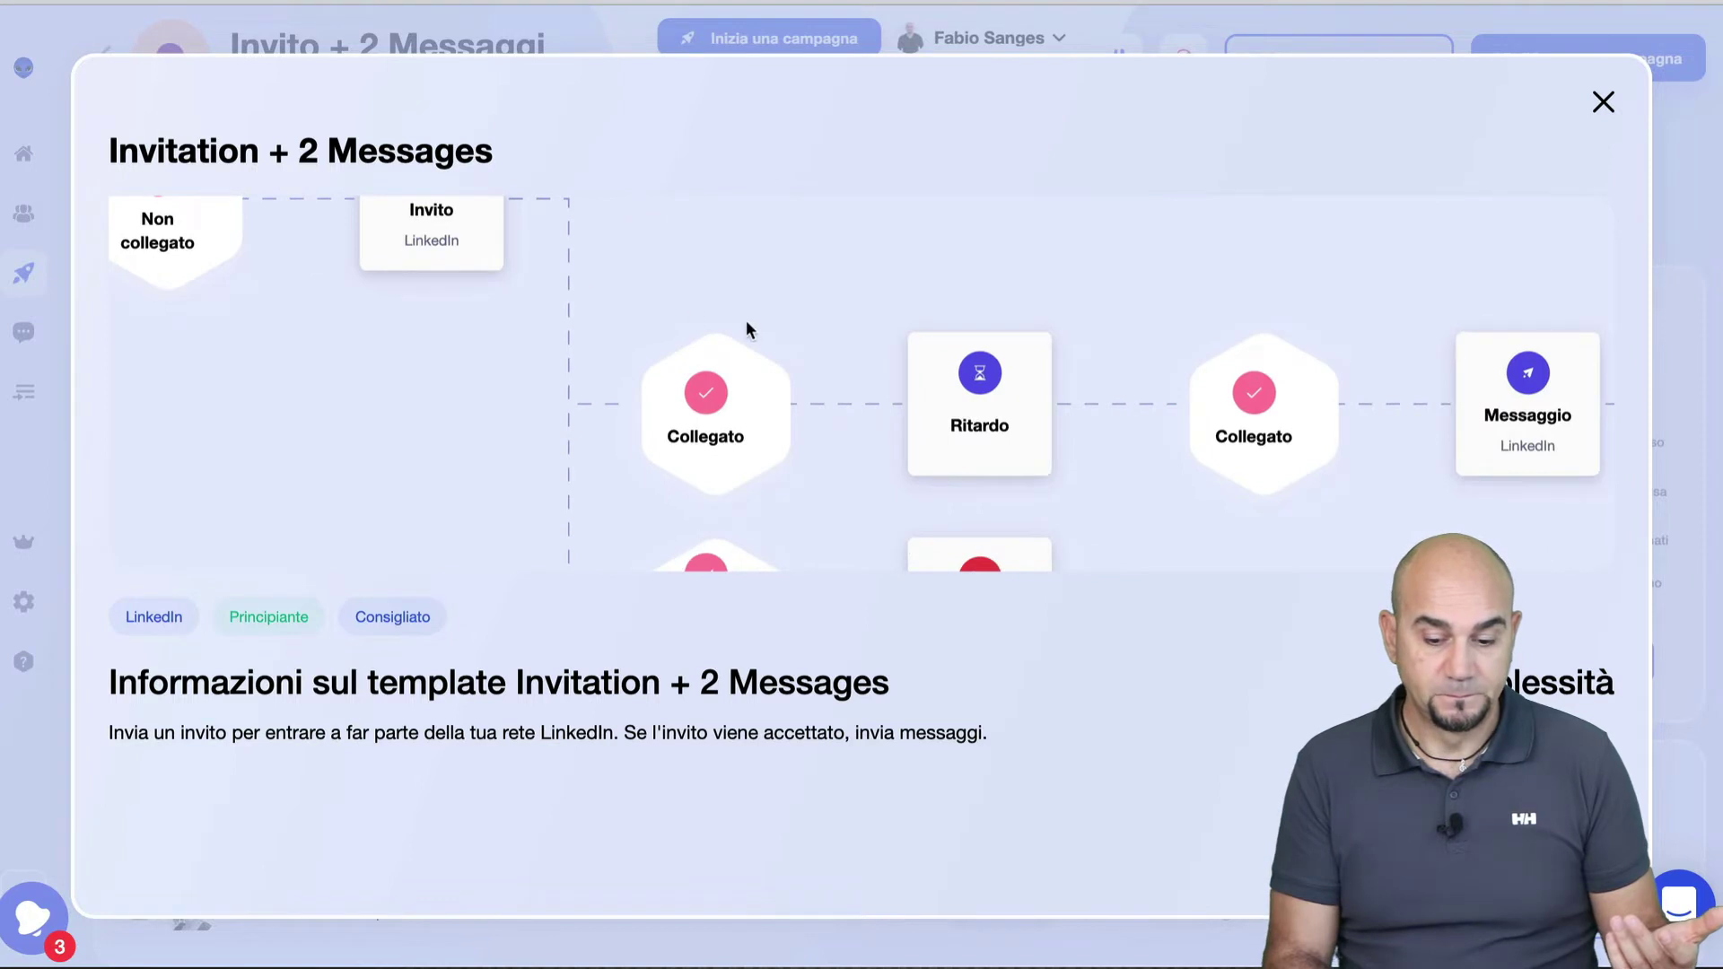
{"action": "left_click_drag", "start_coordinate": [746, 322], "coordinate": [653, 203]}
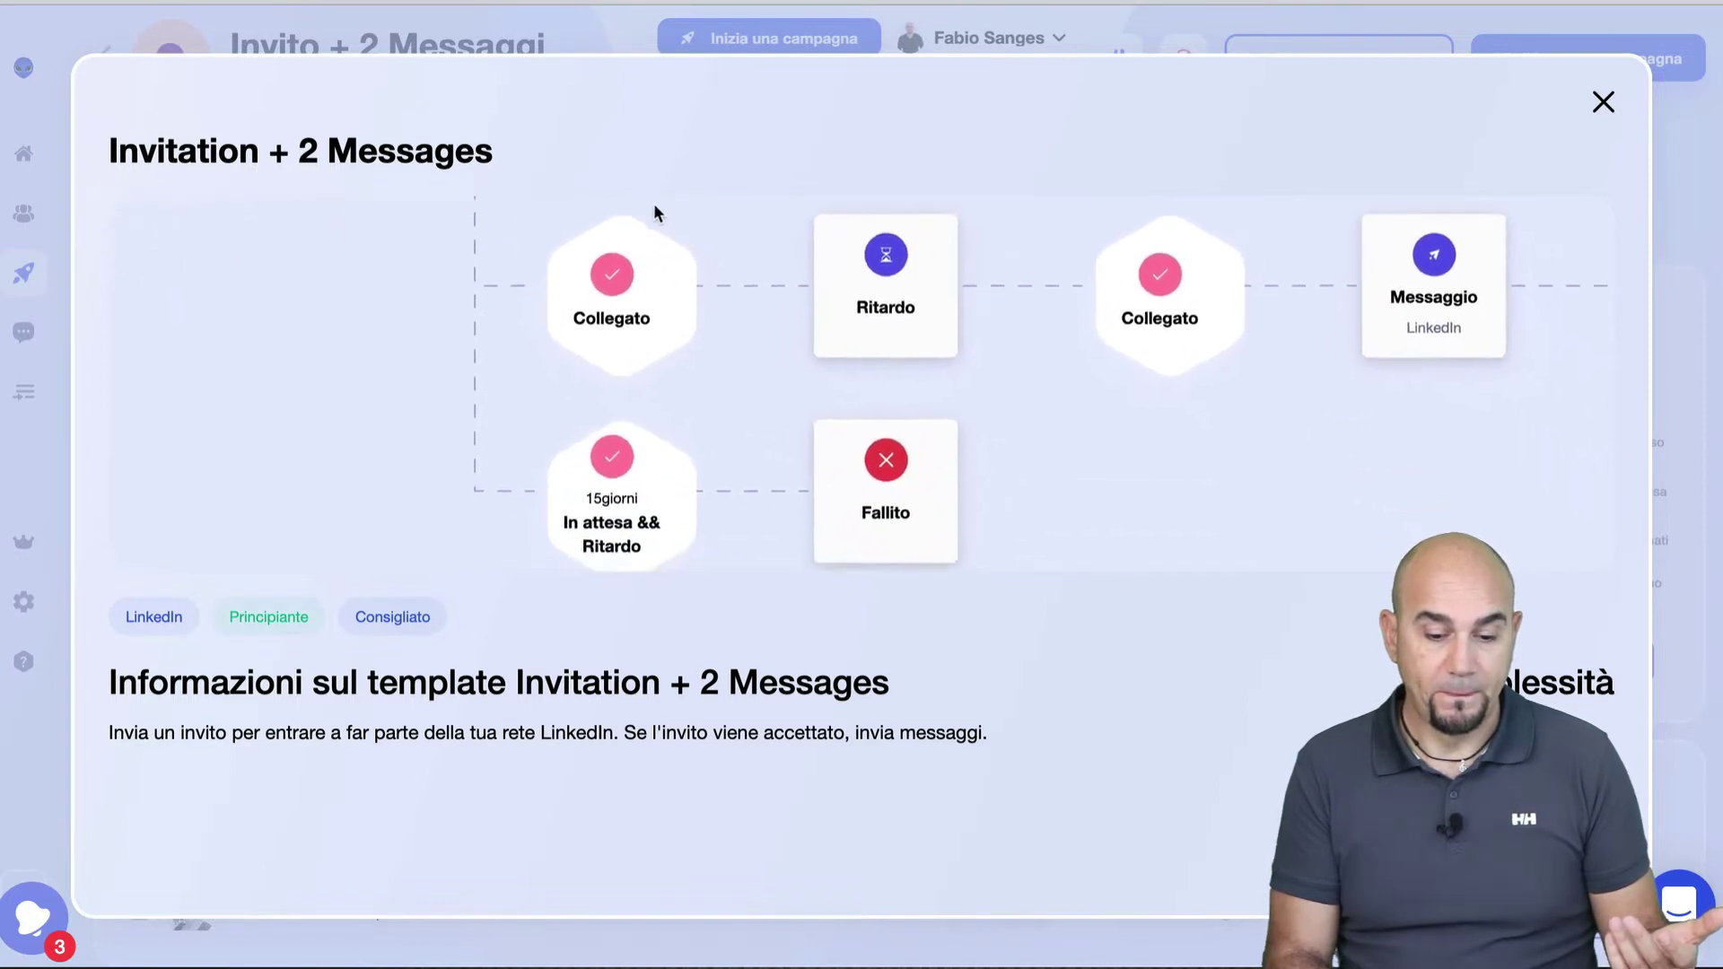
{"action": "left_click_drag", "start_coordinate": [713, 256], "coordinate": [580, 335]}
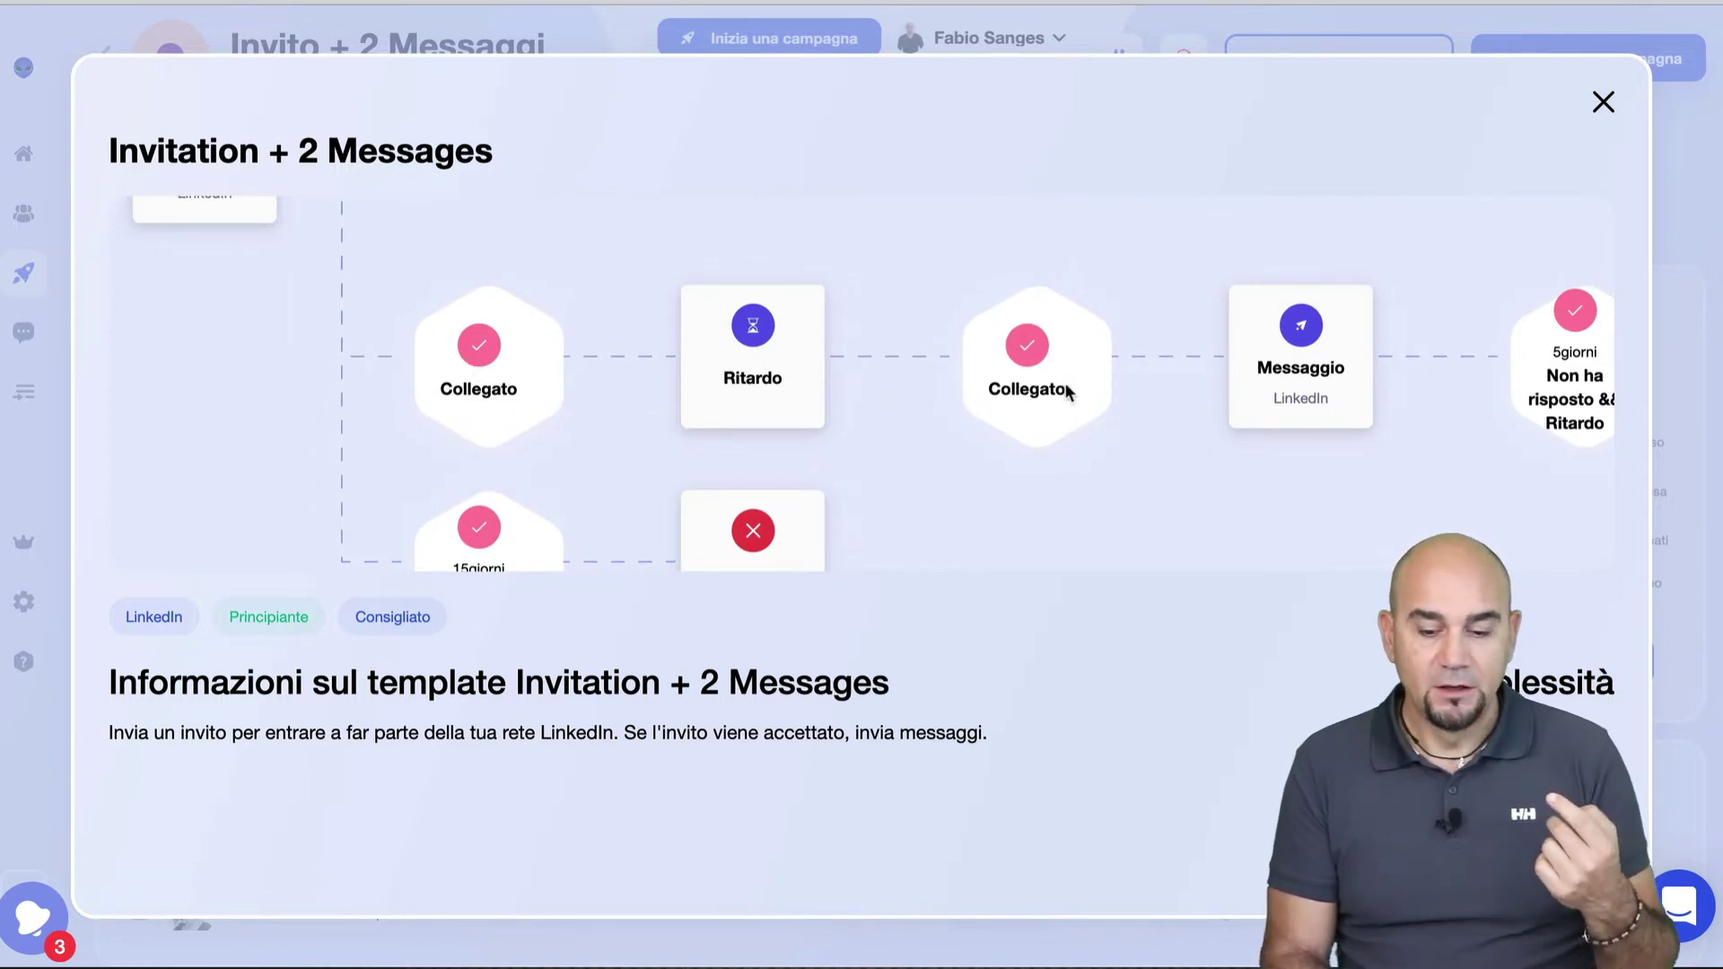
Step: Trace the accepted branch through both LinkedIn messages and their no-reply delays to its final failed node
{"action": "left_click_drag", "start_coordinate": [1134, 395], "coordinate": [875, 386]}
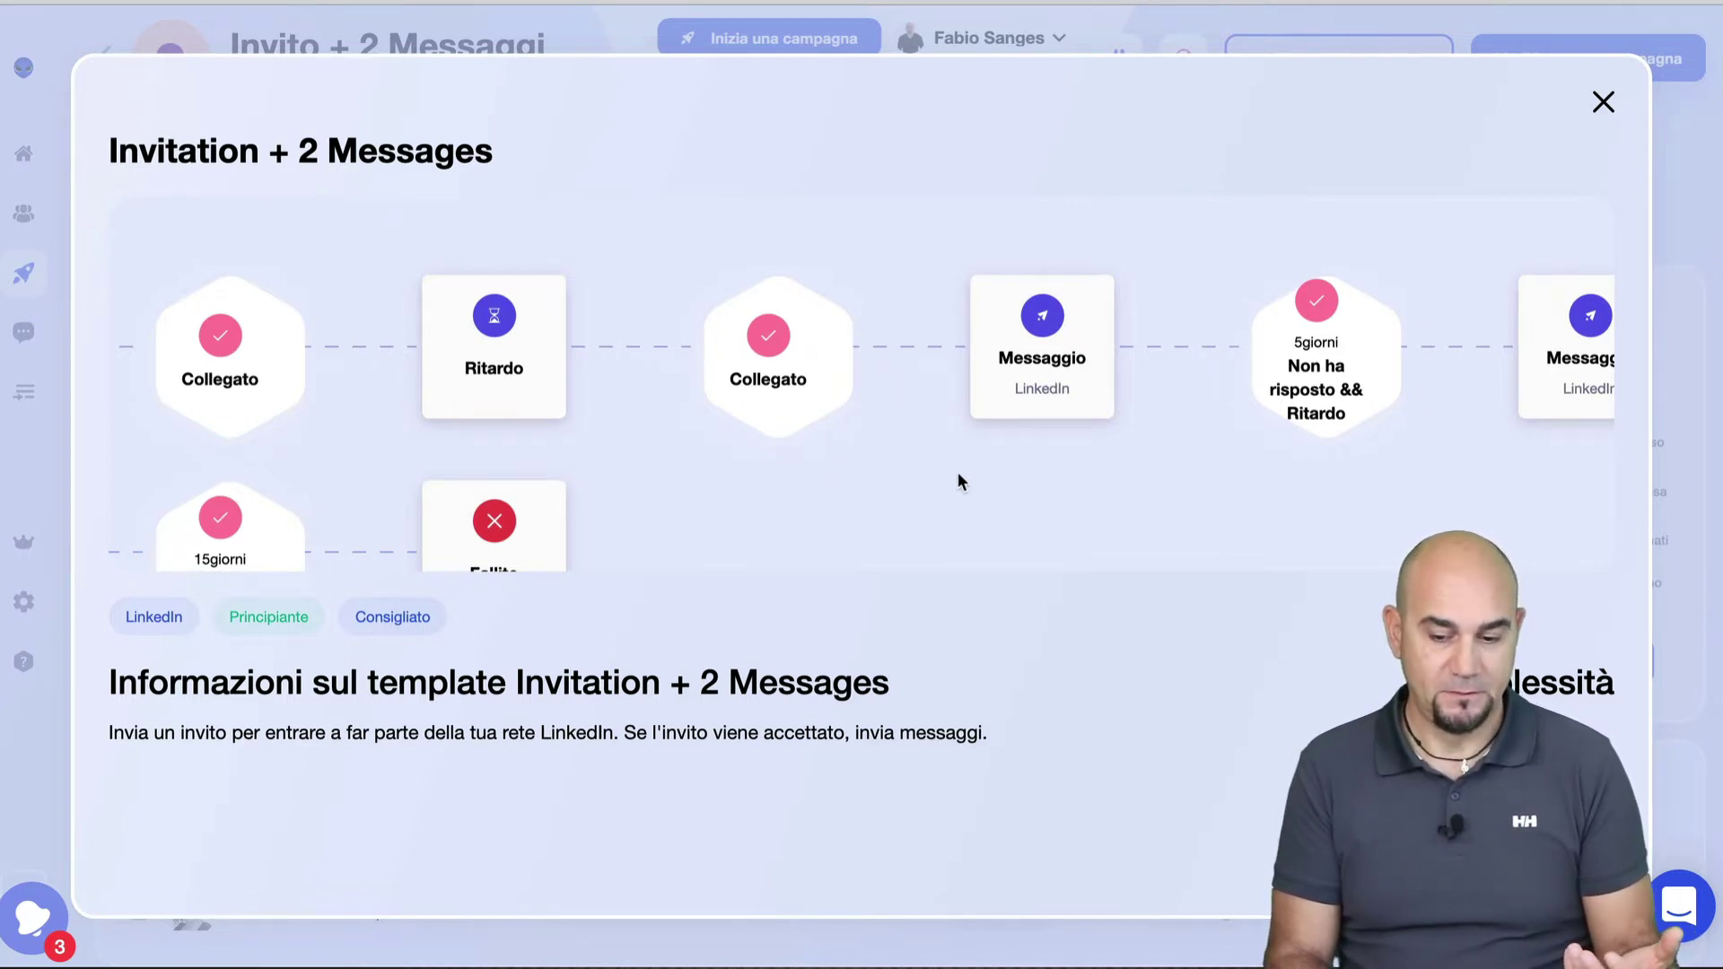
{"action": "left_click_drag", "start_coordinate": [957, 472], "coordinate": [602, 441]}
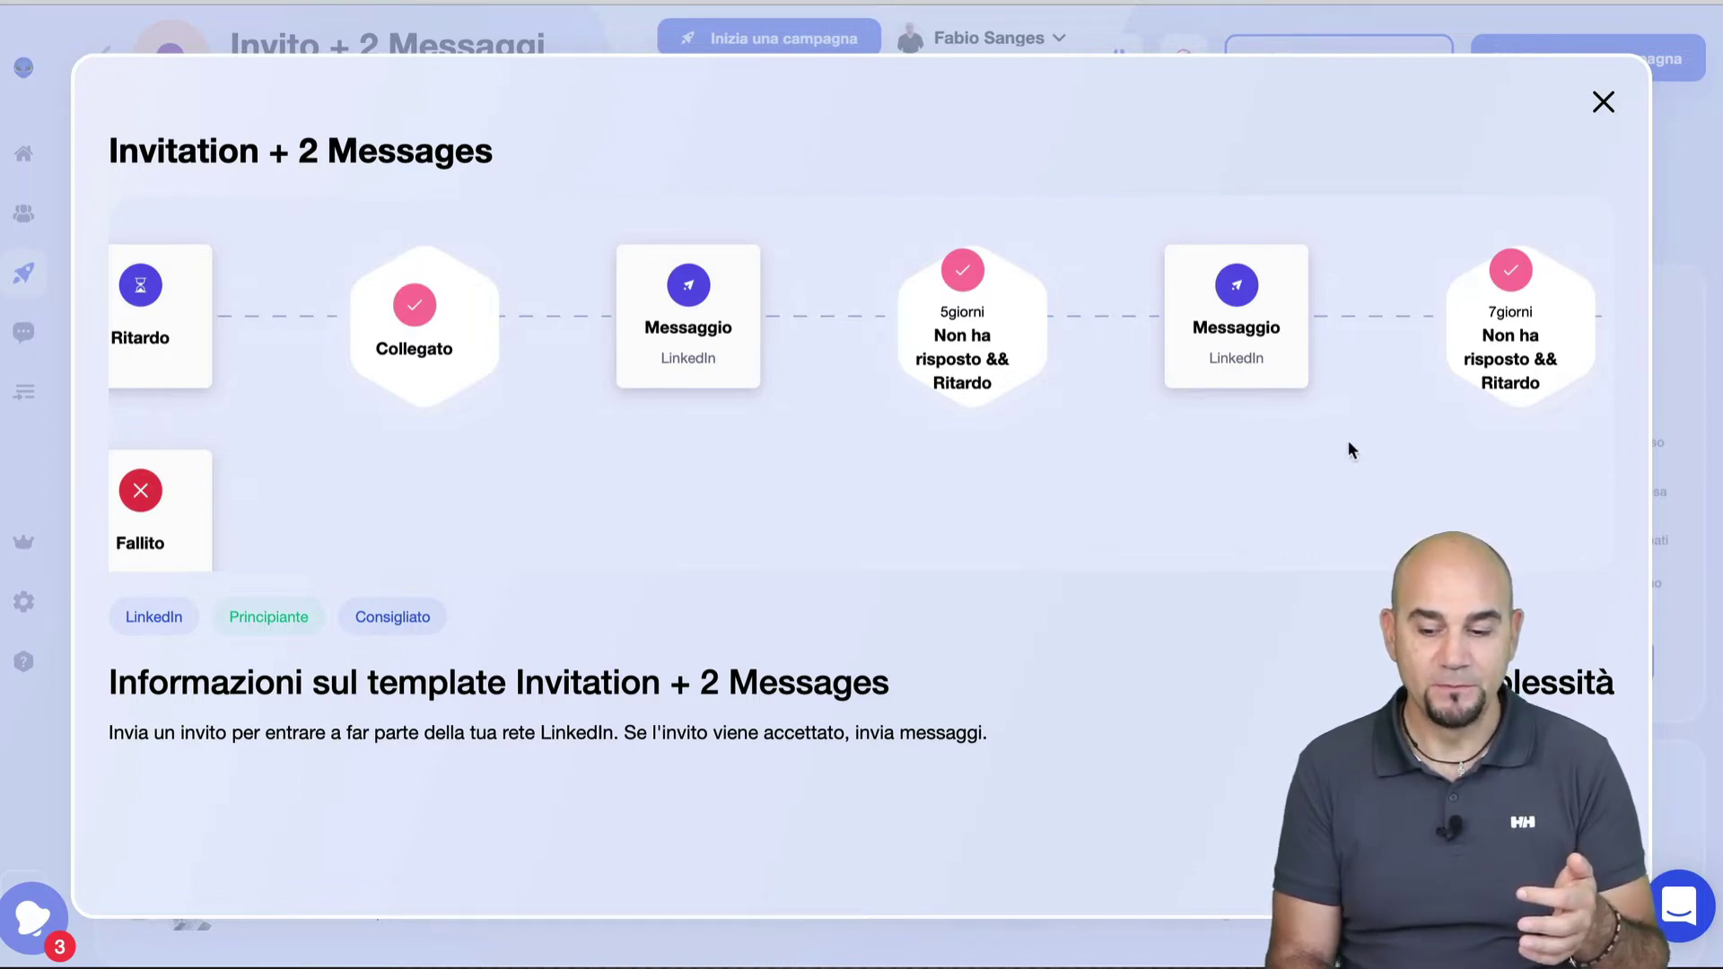
{"action": "left_click_drag", "start_coordinate": [1348, 440], "coordinate": [789, 445]}
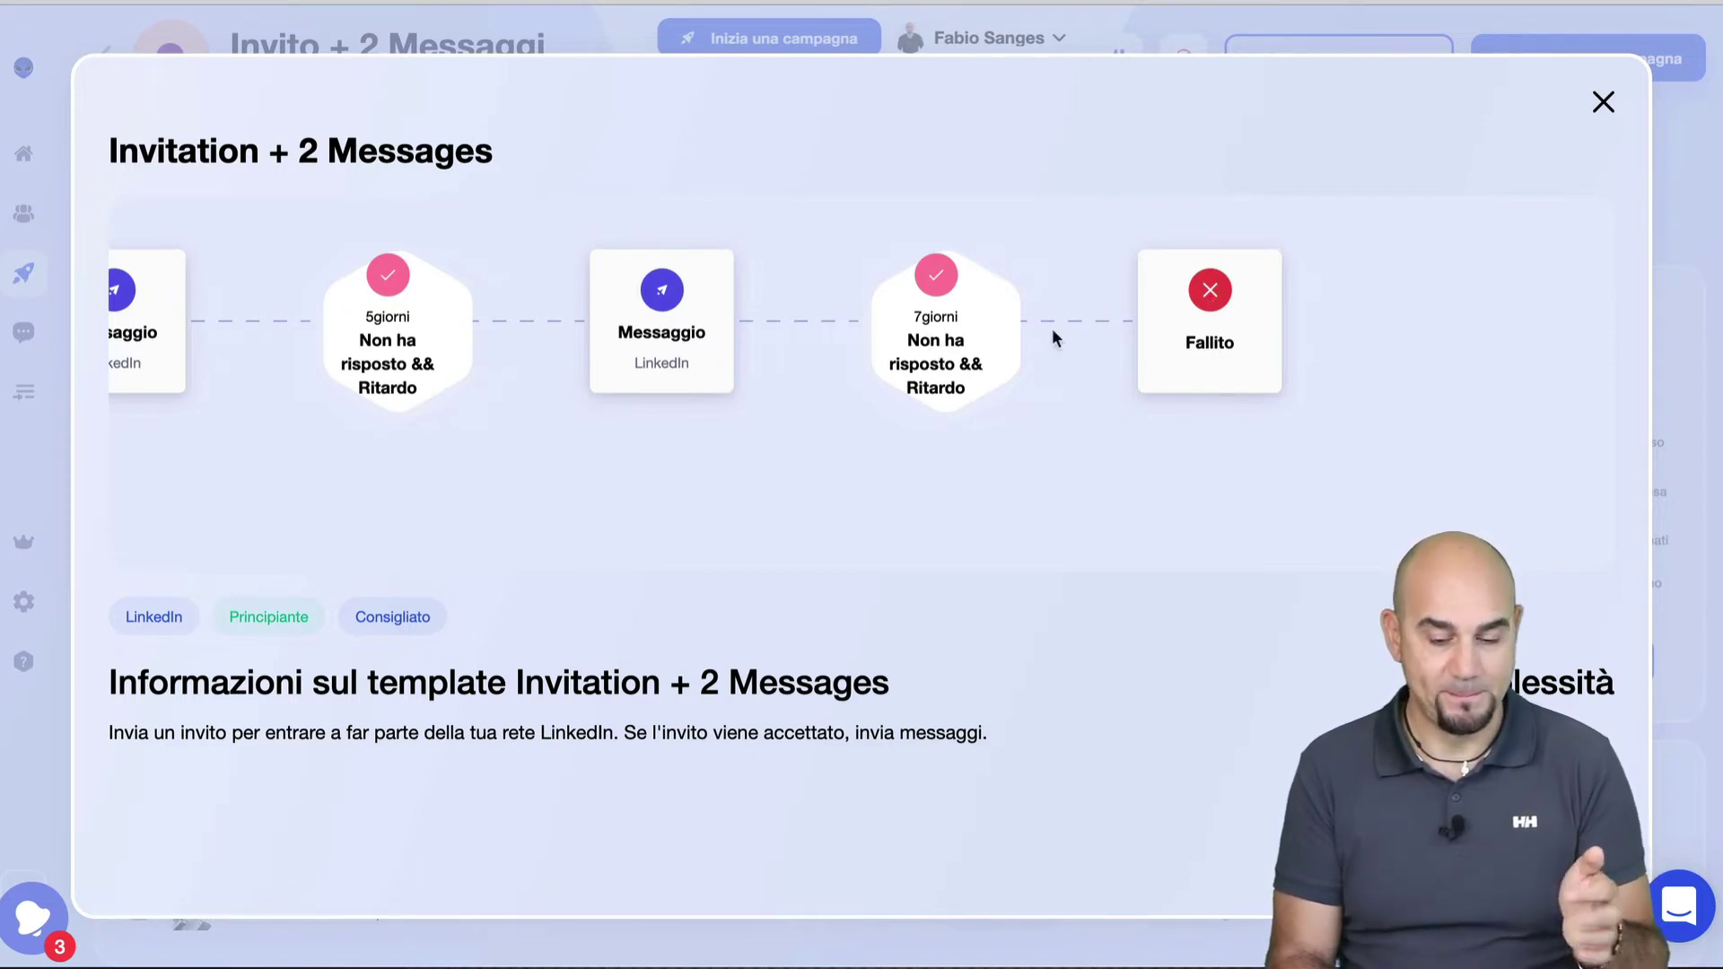
Step: Go back through the sequence to the invitation and examine the pending-invitation branch with its 15-day delay
{"action": "scroll", "coordinate": [646, 484], "scroll_direction": "left", "scroll_amount": 10}
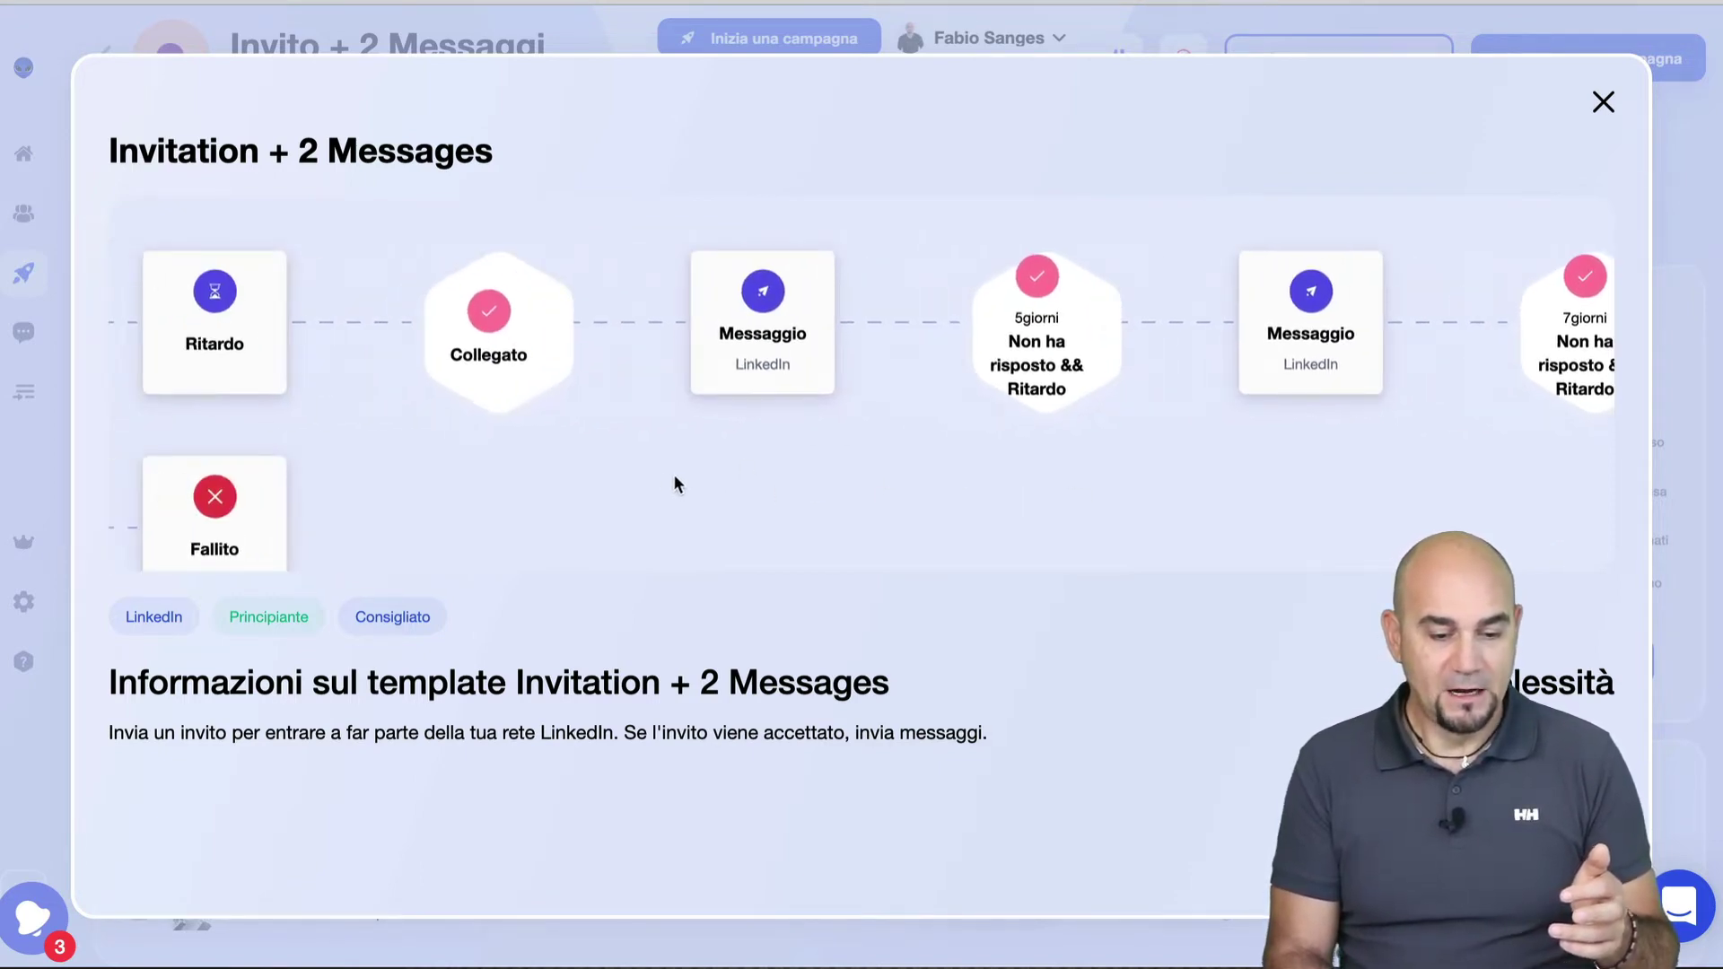
{"action": "scroll", "coordinate": [672, 481], "scroll_direction": "left", "scroll_amount": 9}
{"action": "left_click_drag", "start_coordinate": [654, 435], "coordinate": [1046, 550]}
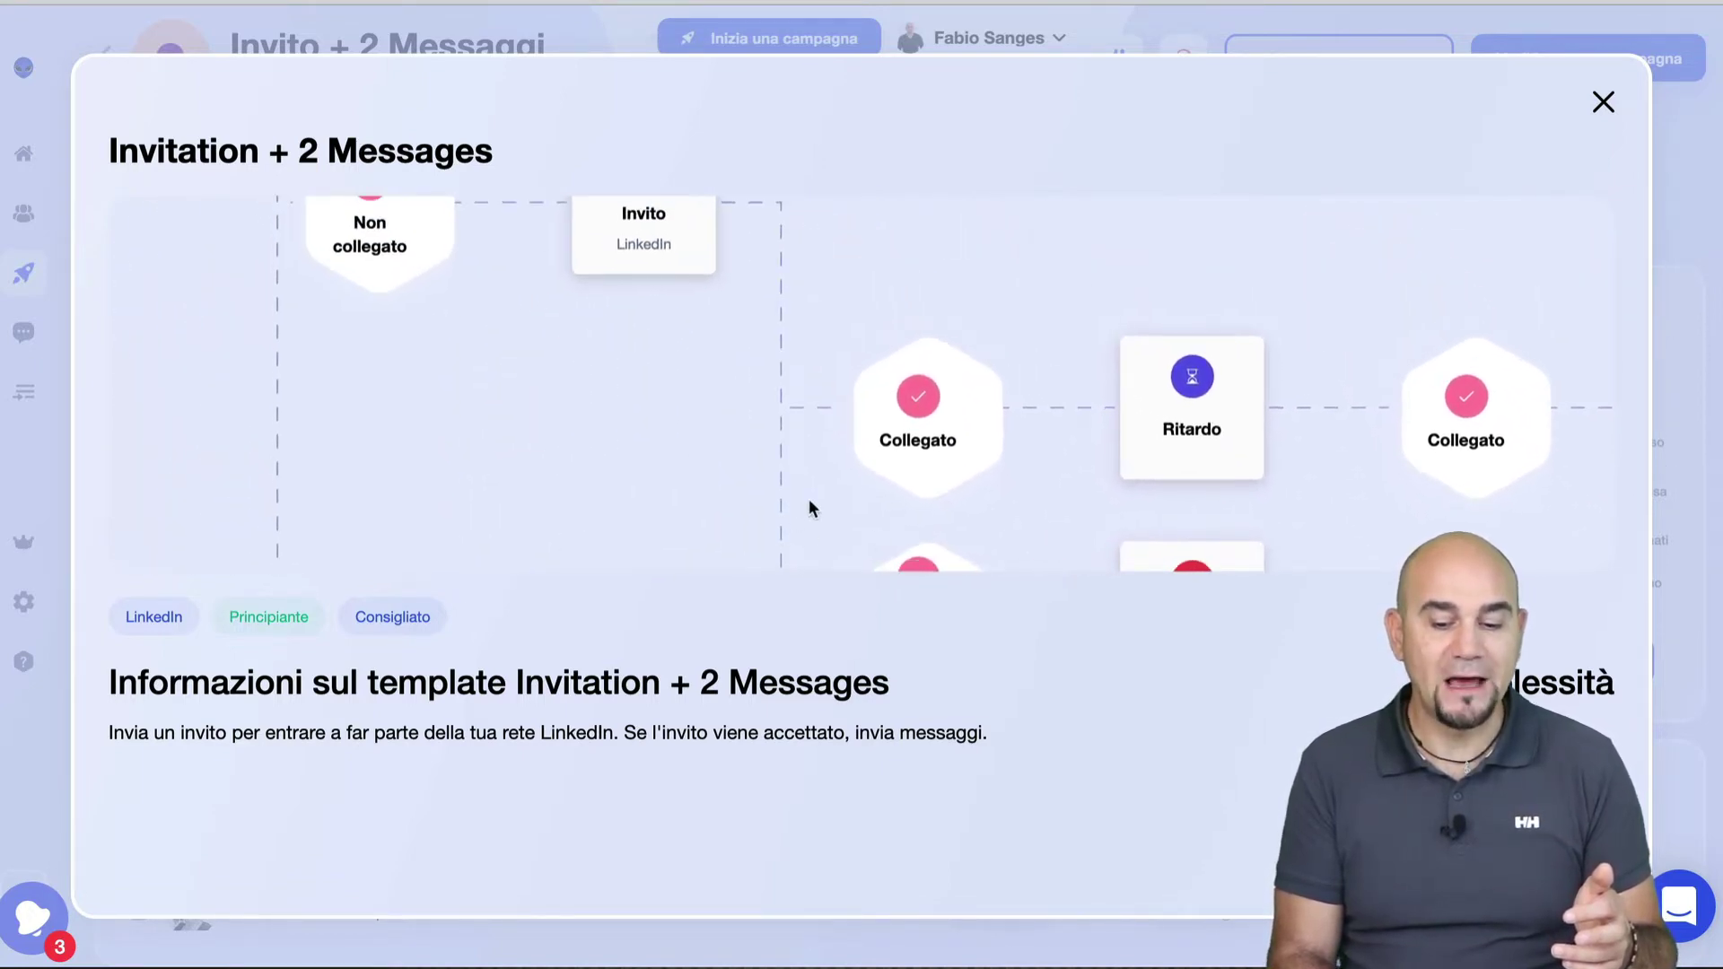
{"action": "left_click_drag", "start_coordinate": [809, 508], "coordinate": [642, 339]}
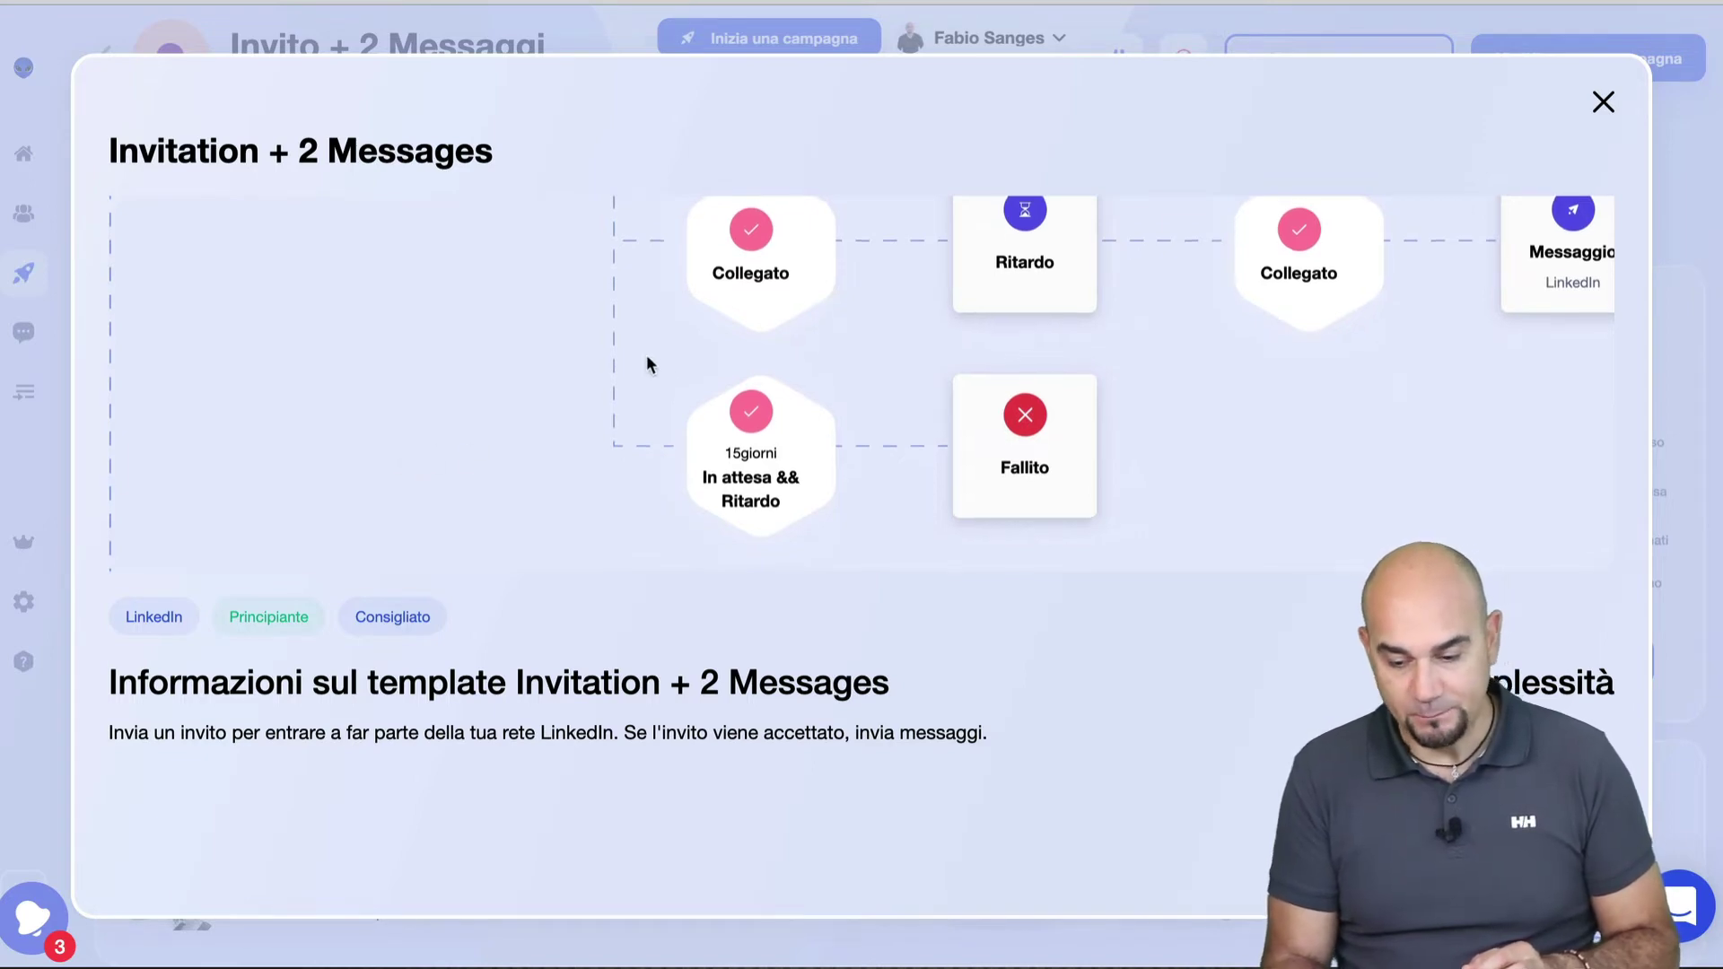
Step: Retrace the sequence diagram back to the invitation and the not-connected condition, and close the diagram
{"action": "left_click_drag", "start_coordinate": [646, 355], "coordinate": [585, 440]}
{"action": "left_click_drag", "start_coordinate": [409, 400], "coordinate": [569, 503]}
{"action": "left_click_drag", "start_coordinate": [555, 368], "coordinate": [846, 499]}
{"action": "left_click_drag", "start_coordinate": [727, 278], "coordinate": [786, 408]}
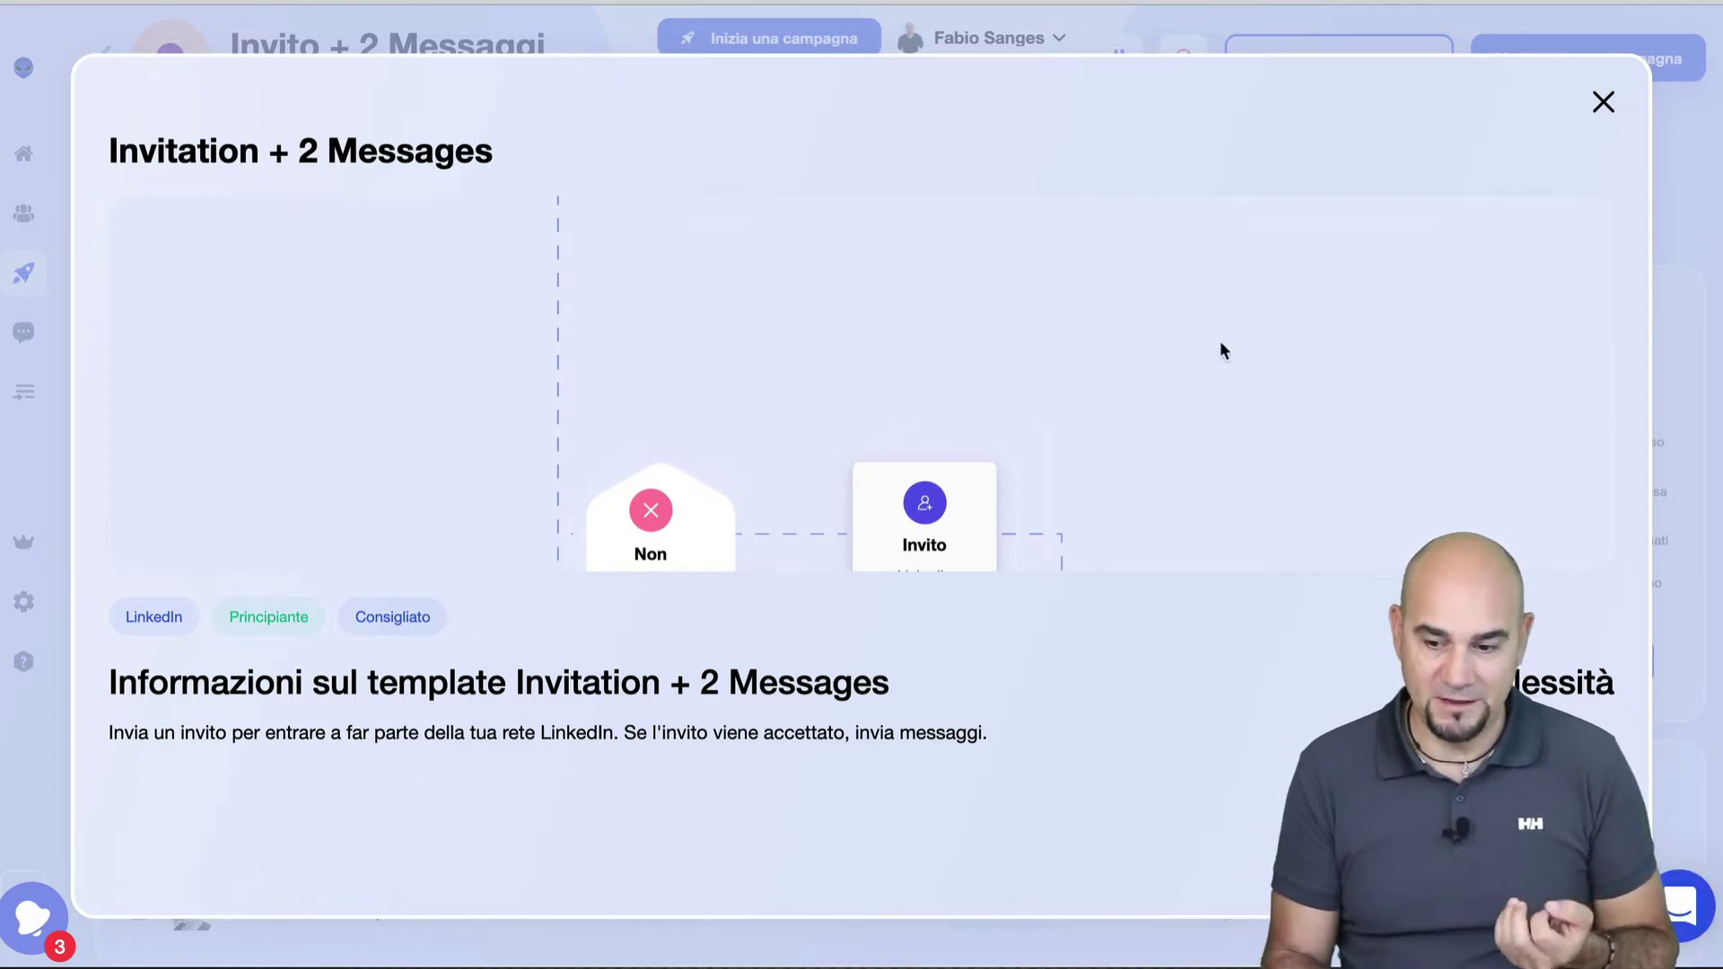
{"action": "left_click", "coordinate": [1602, 101]}
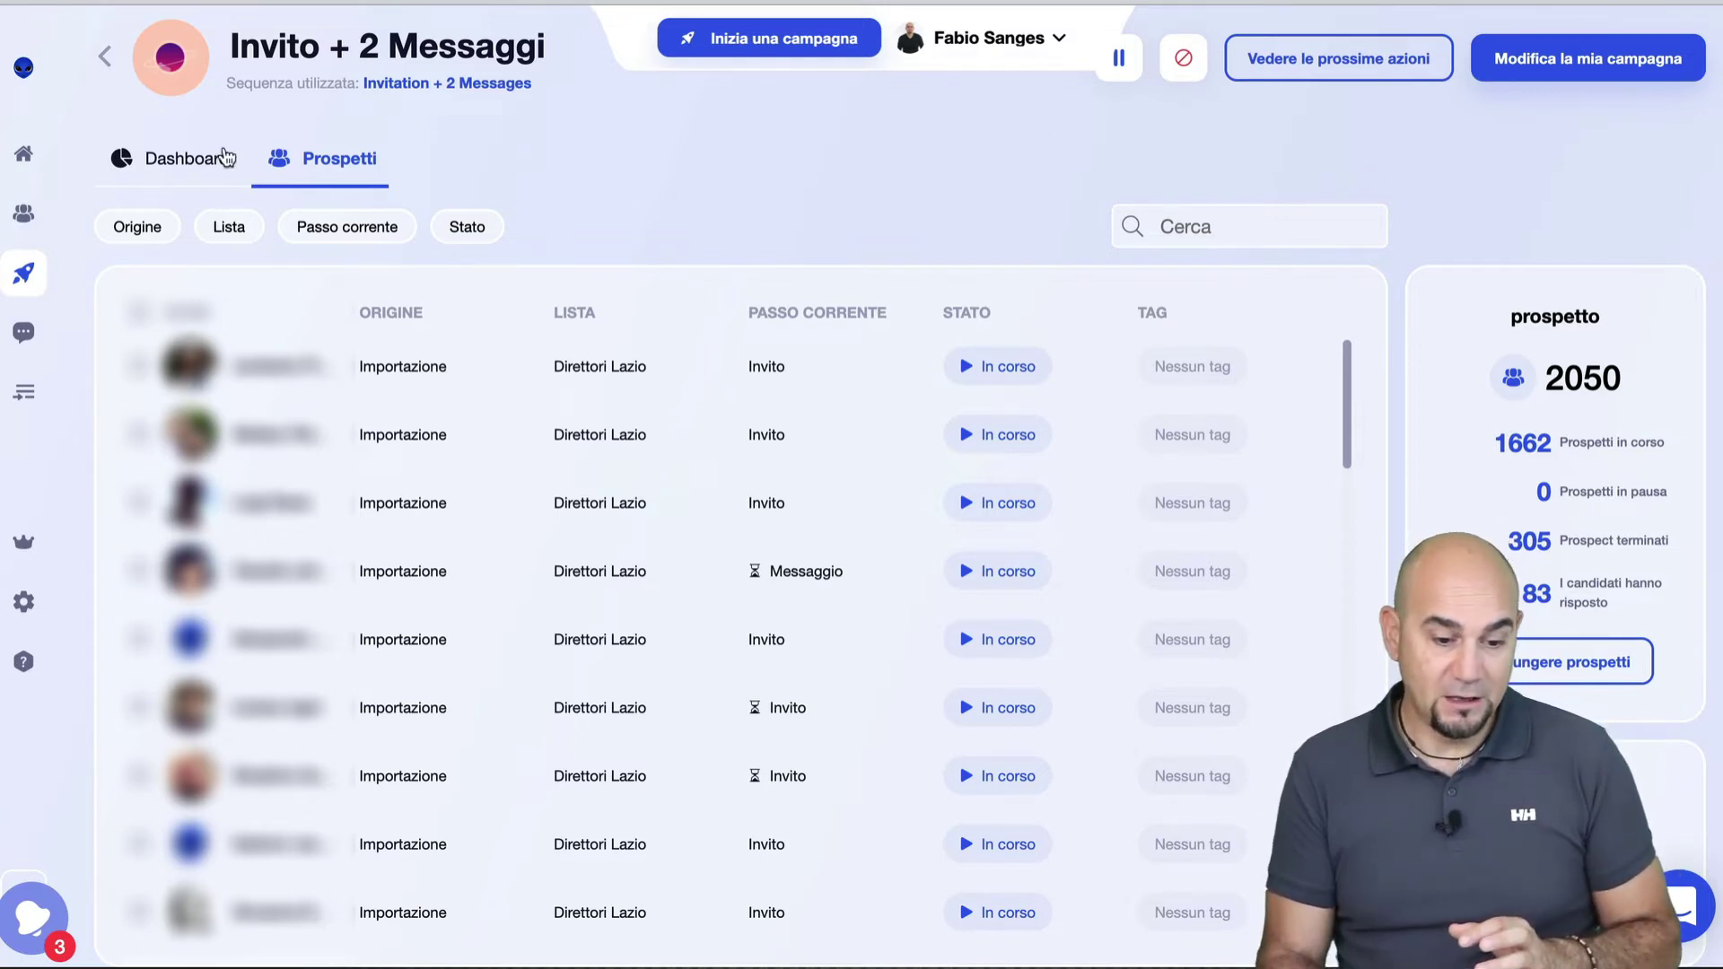
Step: Open the action queue and review the scheduled LinkedIn invitations along with the daily and monthly quotas
{"action": "mouse_move", "coordinate": [76, 270]}
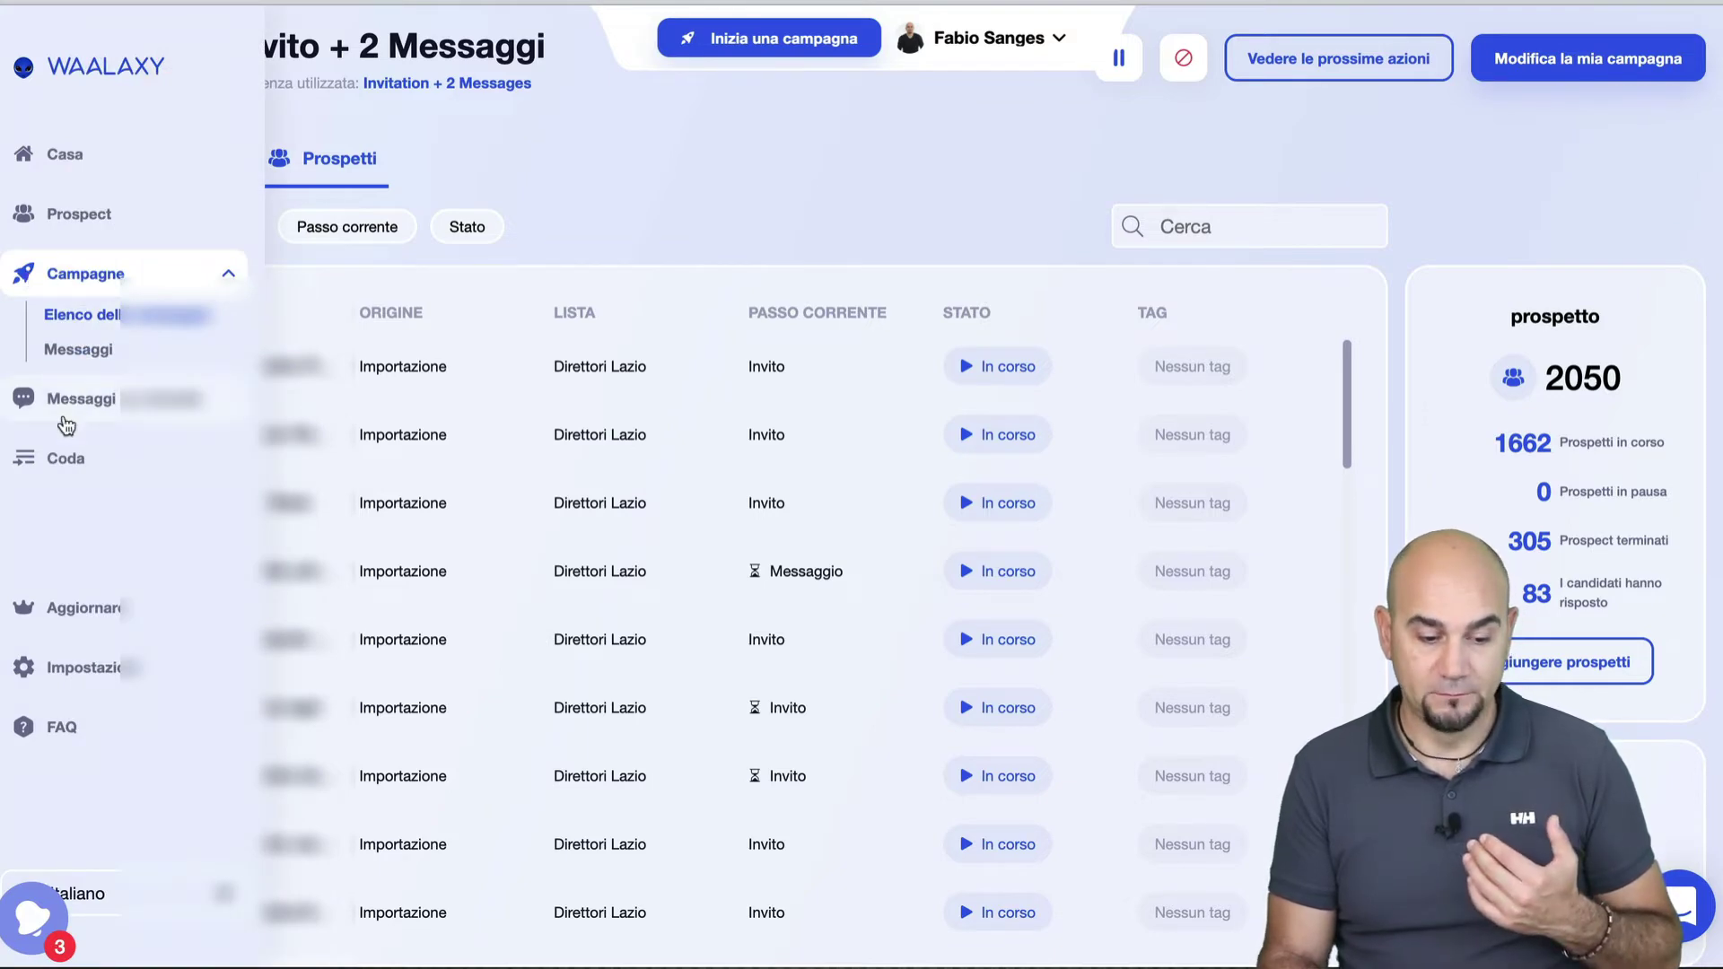
{"action": "left_click", "coordinate": [50, 461]}
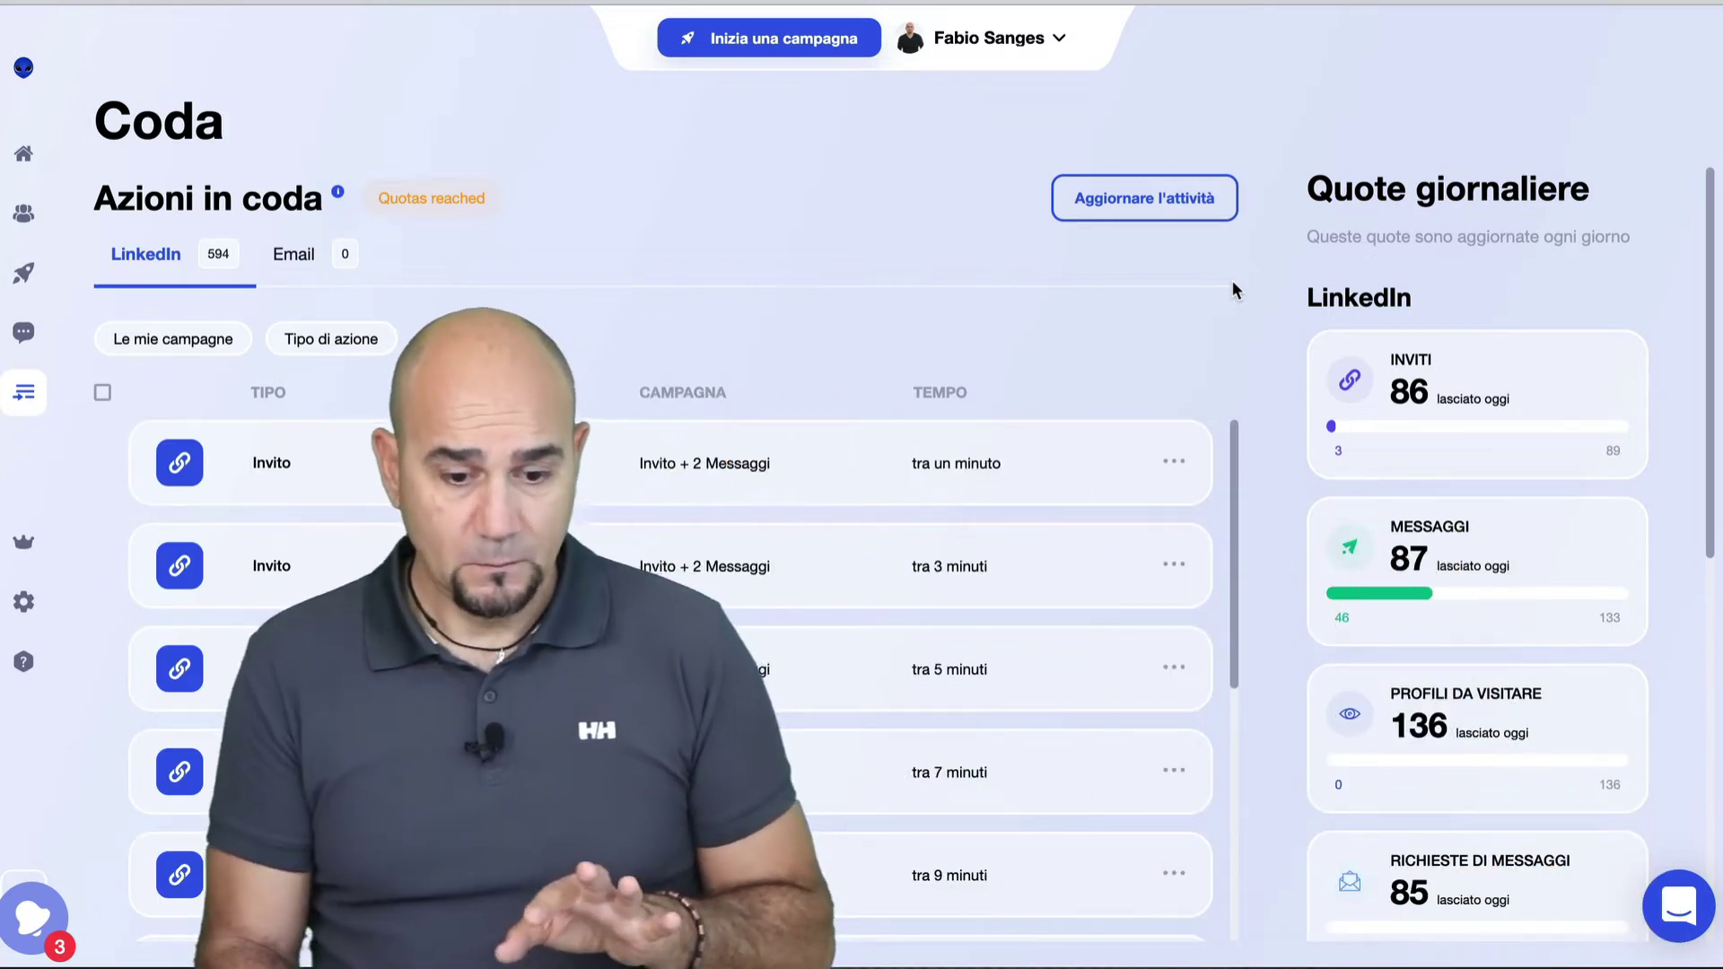
{"action": "mouse_move", "coordinate": [422, 196]}
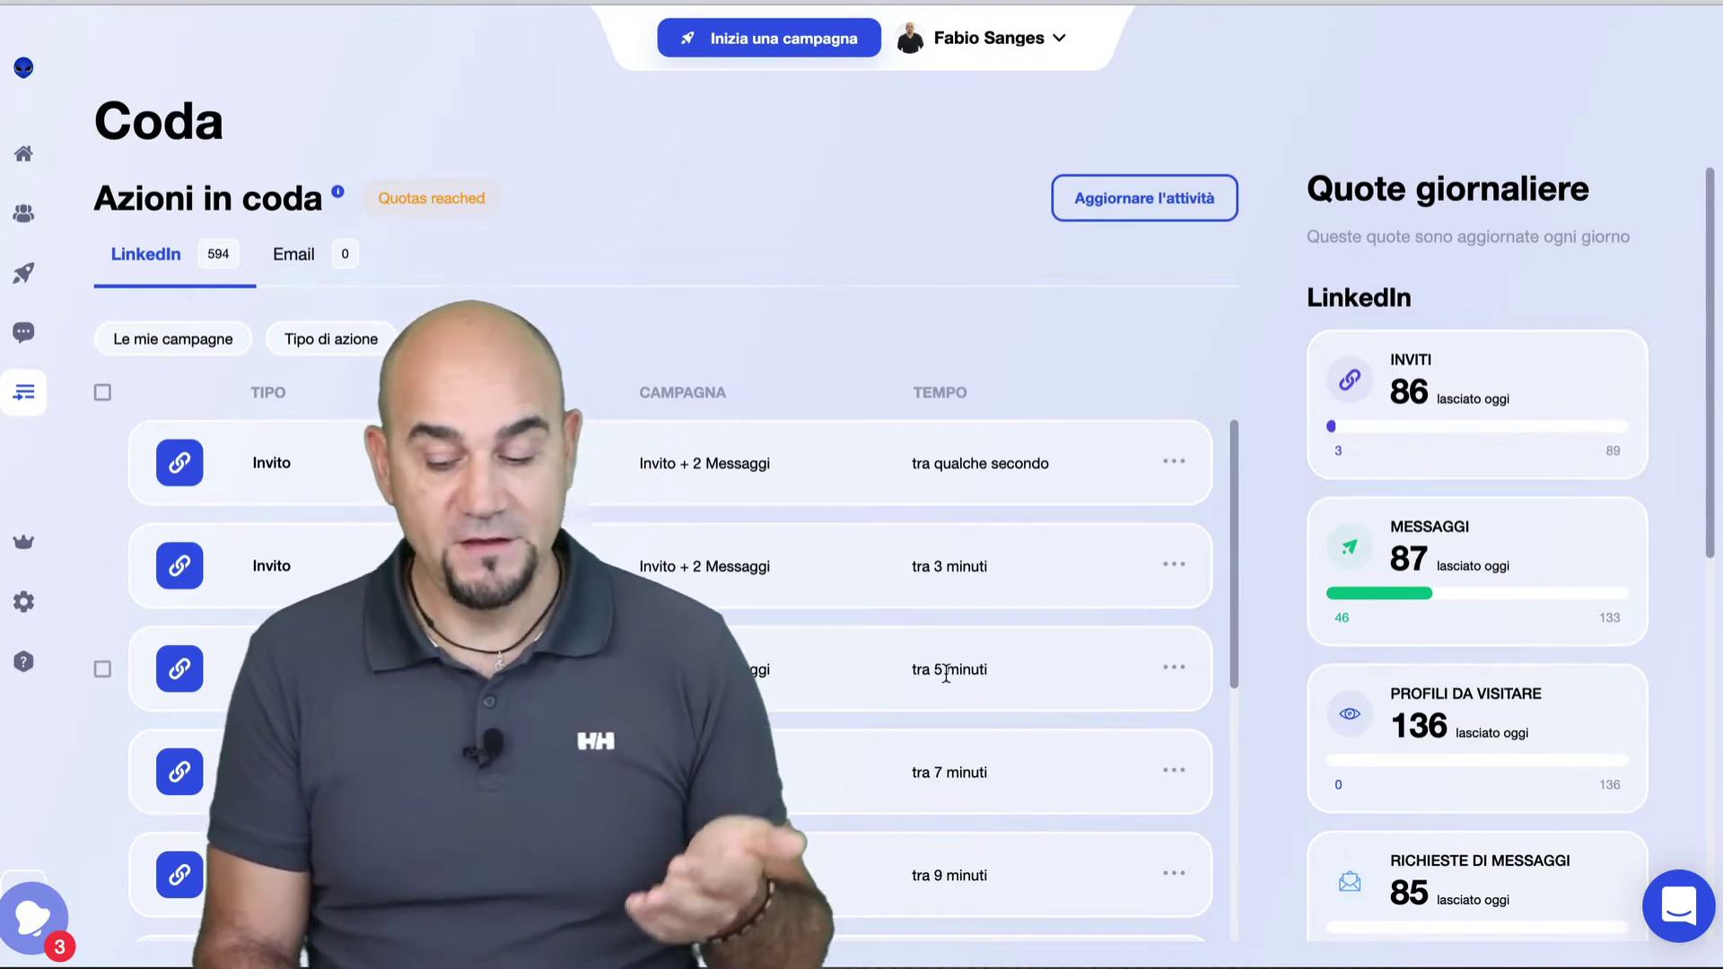
{"action": "scroll", "coordinate": [1572, 592], "scroll_direction": "down", "scroll_amount": 1}
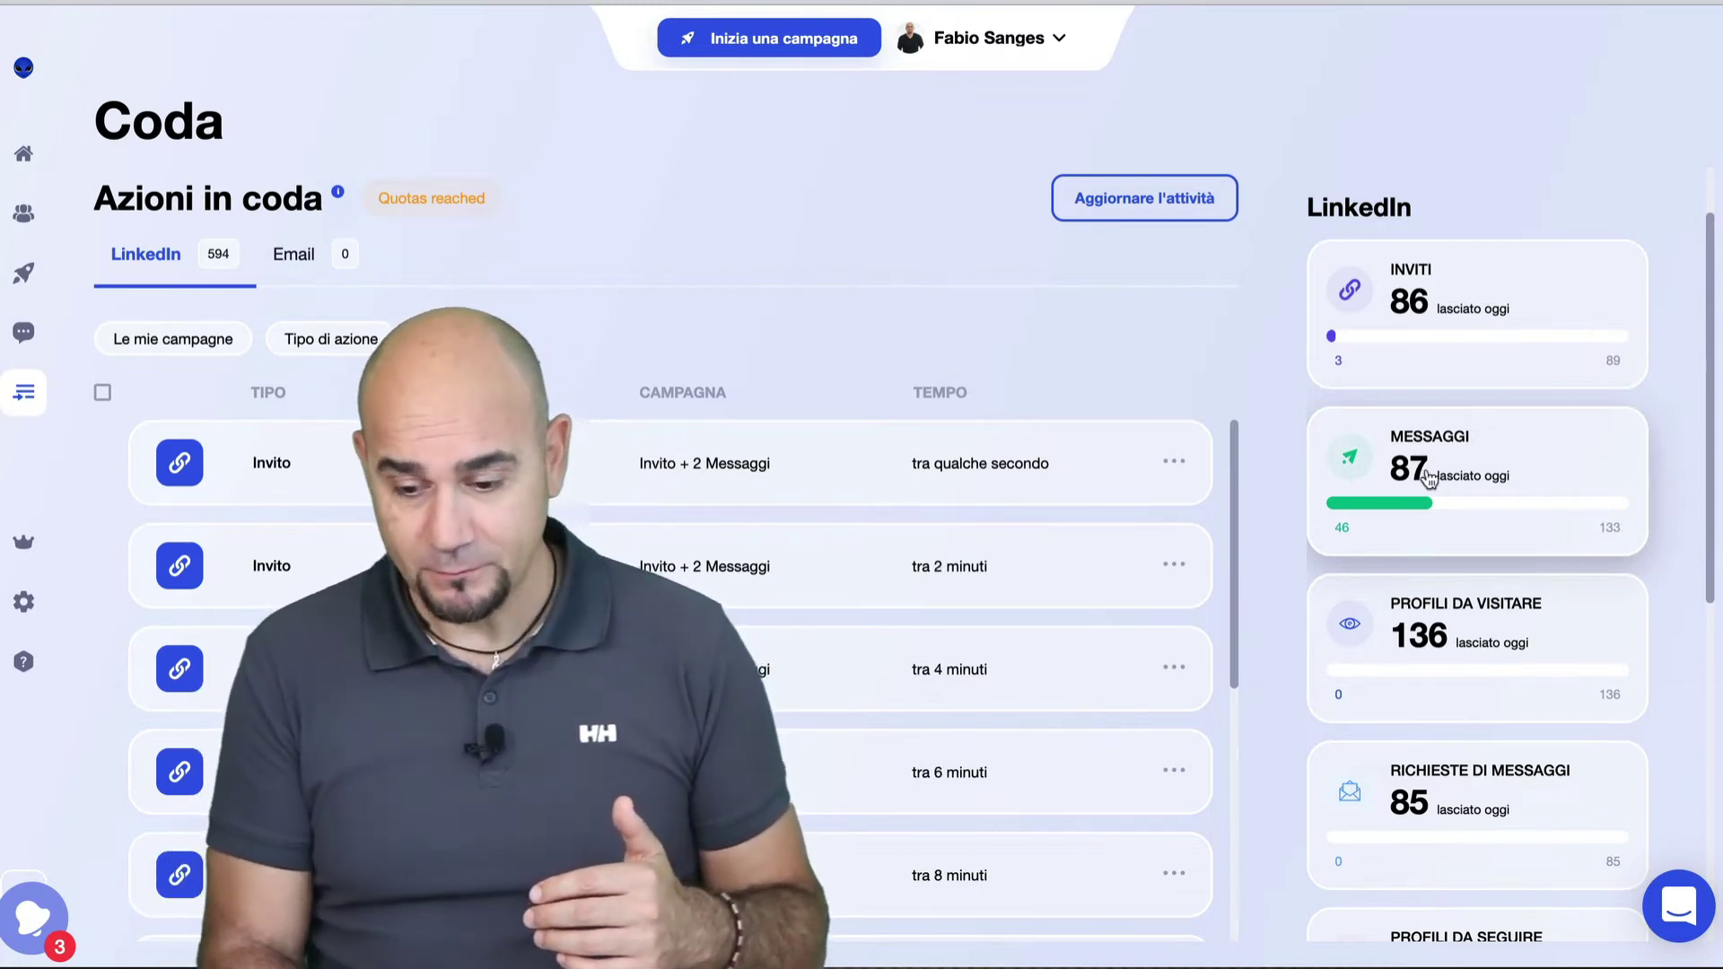
{"action": "scroll", "coordinate": [1485, 555], "scroll_direction": "down", "scroll_amount": 3}
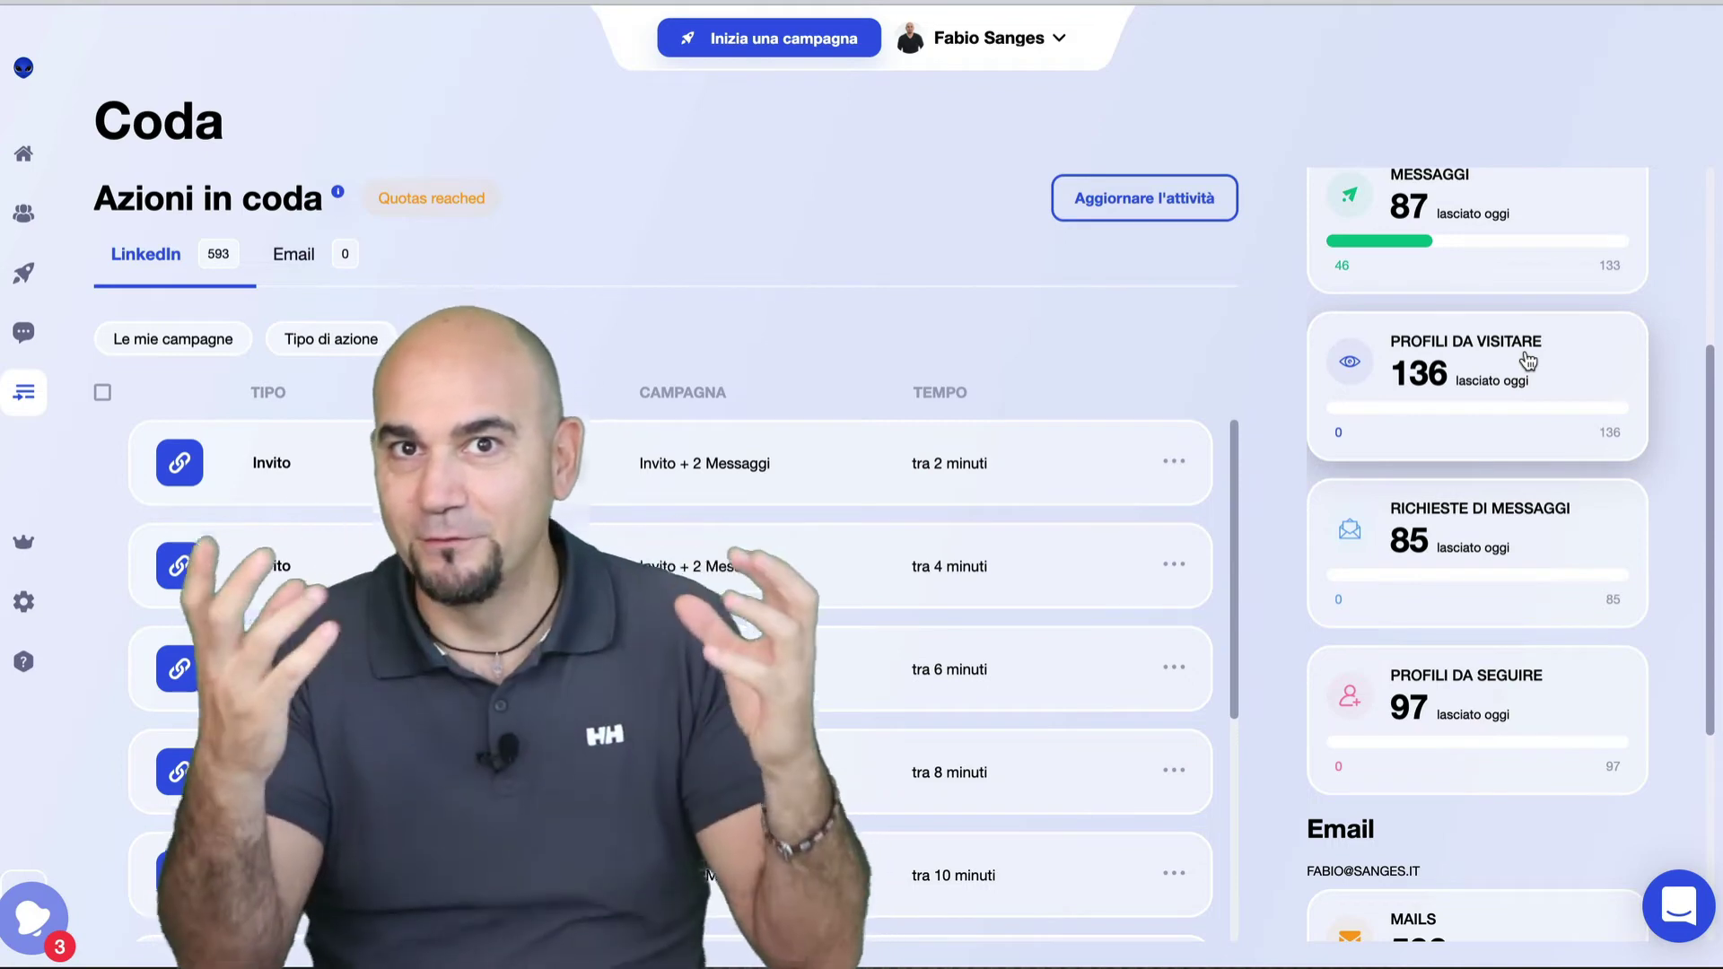
{"action": "scroll", "coordinate": [1570, 508], "scroll_direction": "down", "scroll_amount": 3}
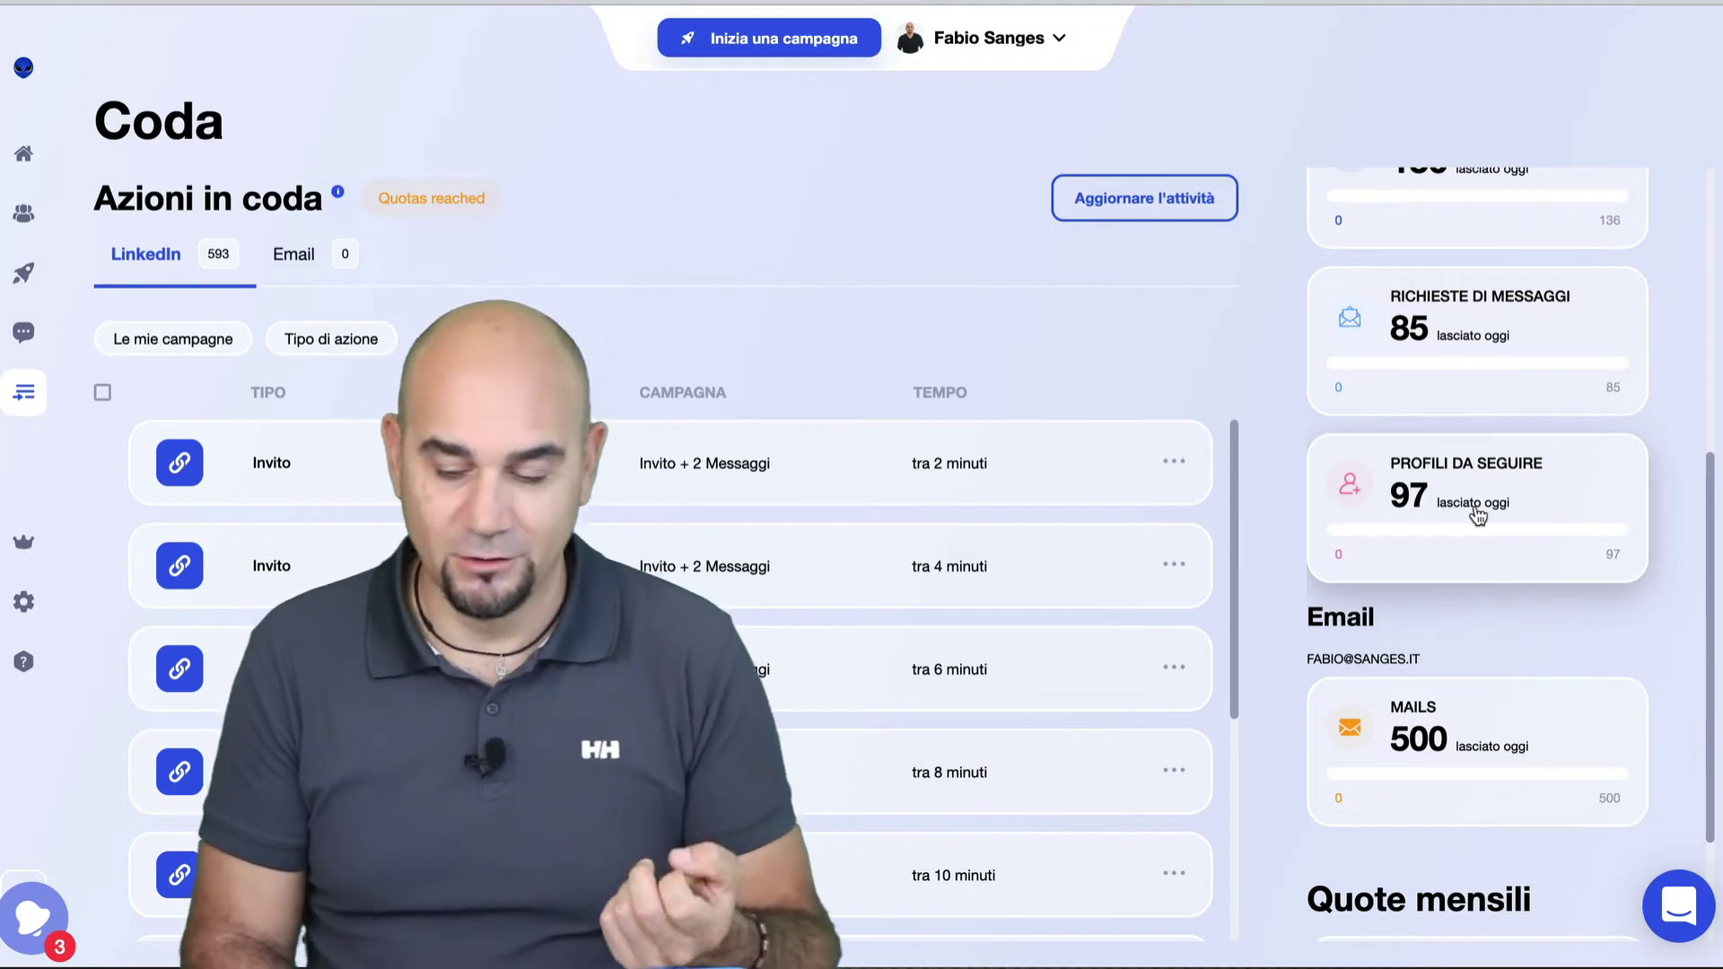
{"action": "scroll", "coordinate": [1476, 513], "scroll_direction": "down", "scroll_amount": 3}
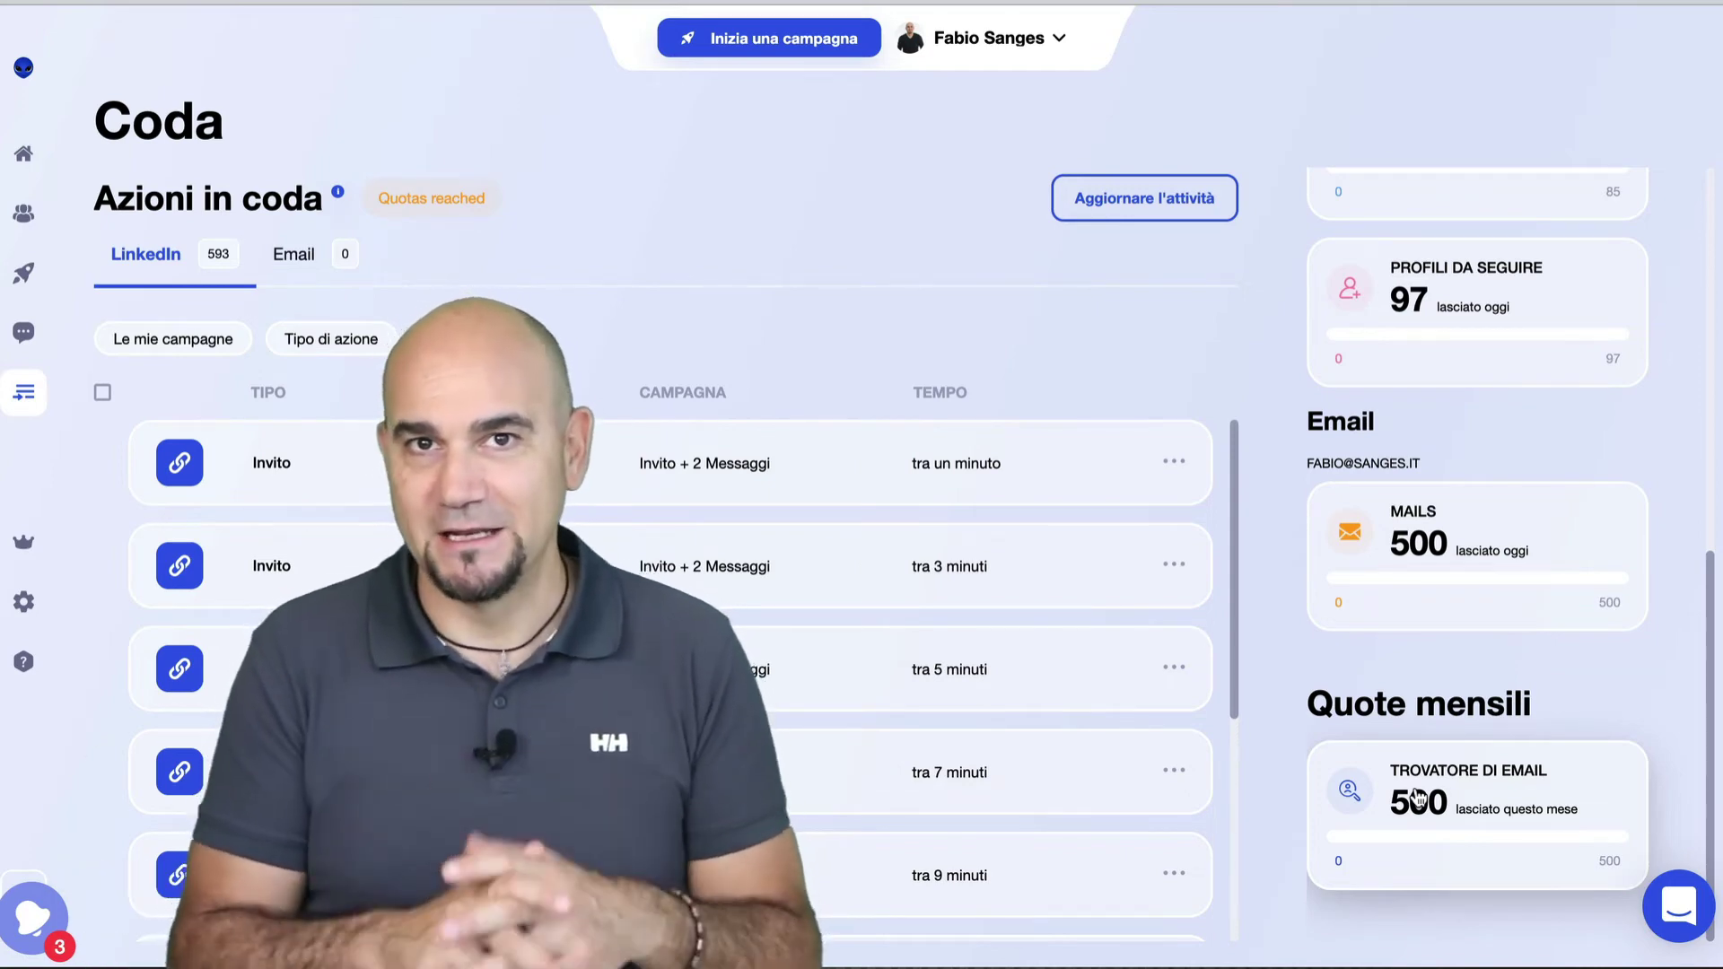
{"action": "scroll", "coordinate": [1416, 797], "scroll_direction": "up", "scroll_amount": 10}
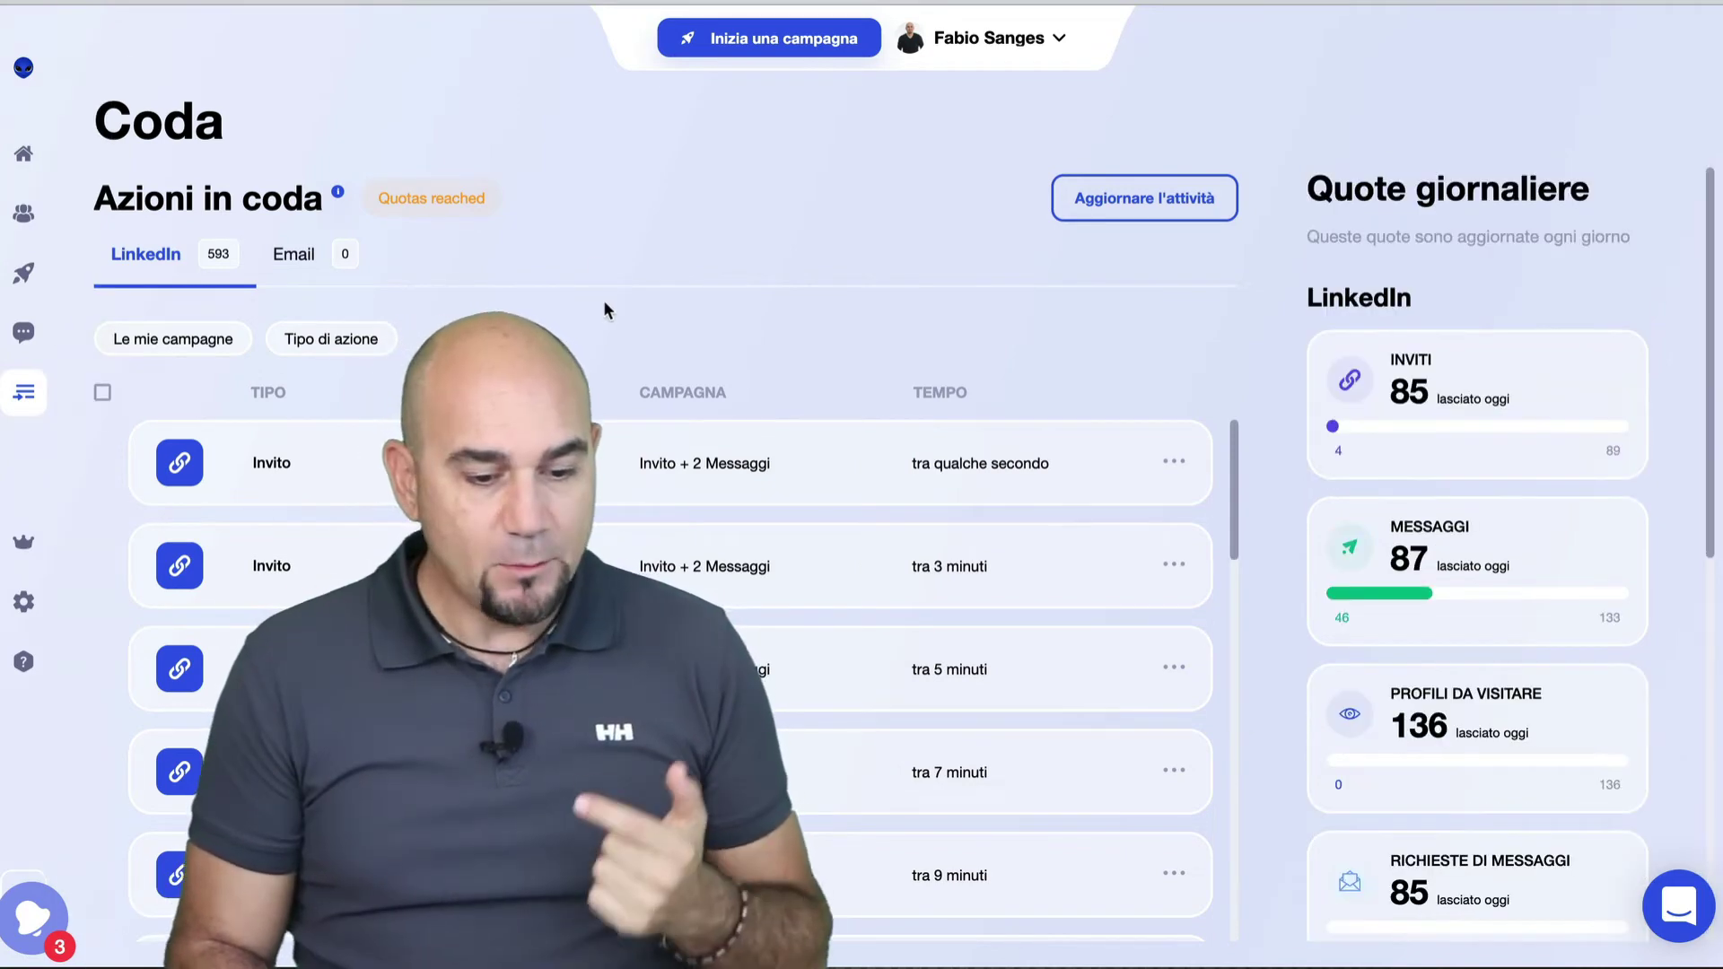
Step: Open Waalaxy's page for LinkedIn messages
{"action": "mouse_move", "coordinate": [49, 337]}
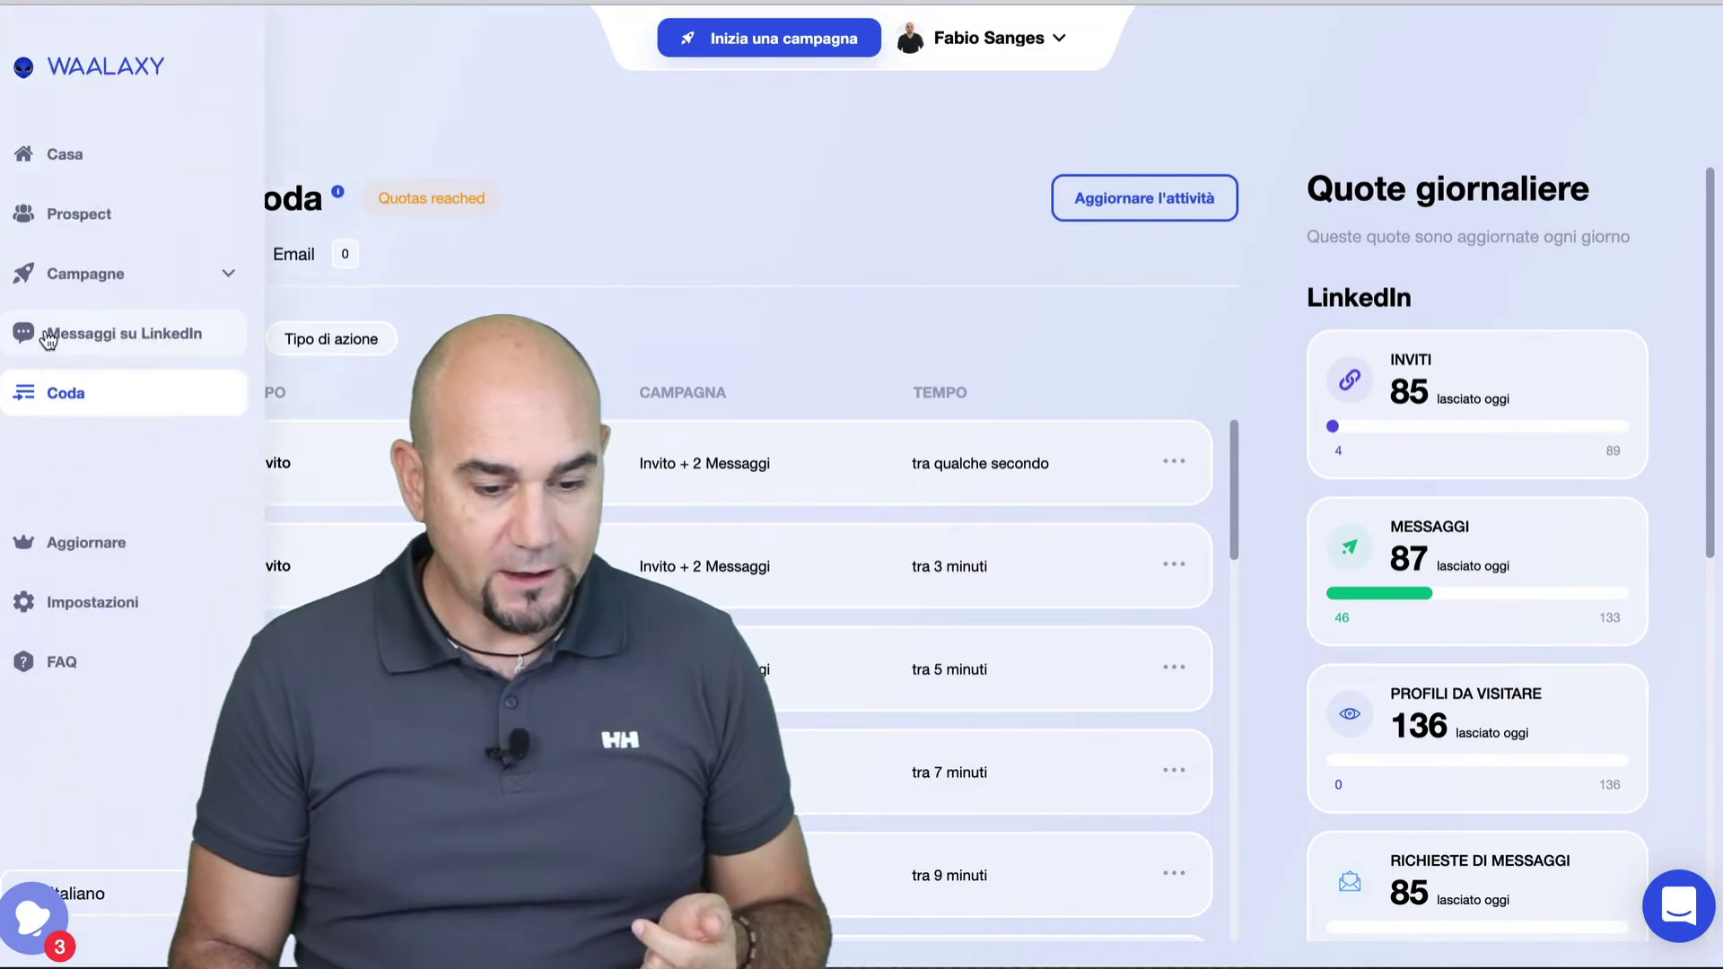
{"action": "left_click", "coordinate": [126, 336]}
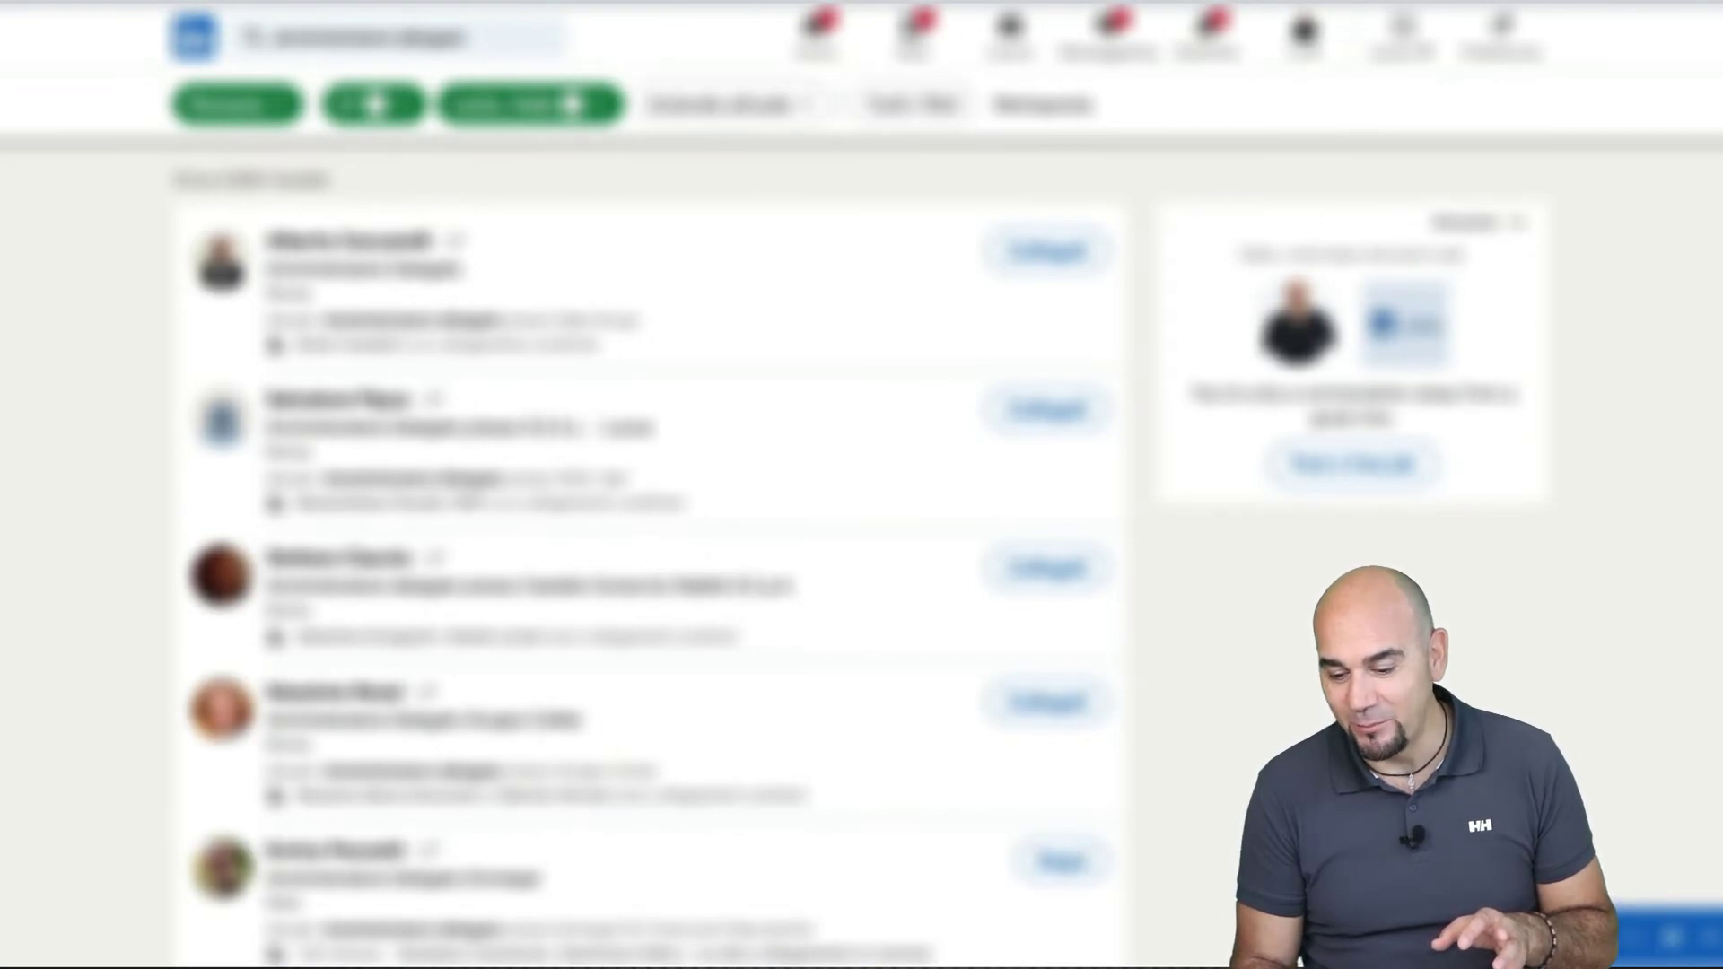
Step: Switch to LinkedIn, open an unread conversation from the messaging list and send the suggested thank-you reply
{"action": "left_click", "coordinate": [1525, 938]}
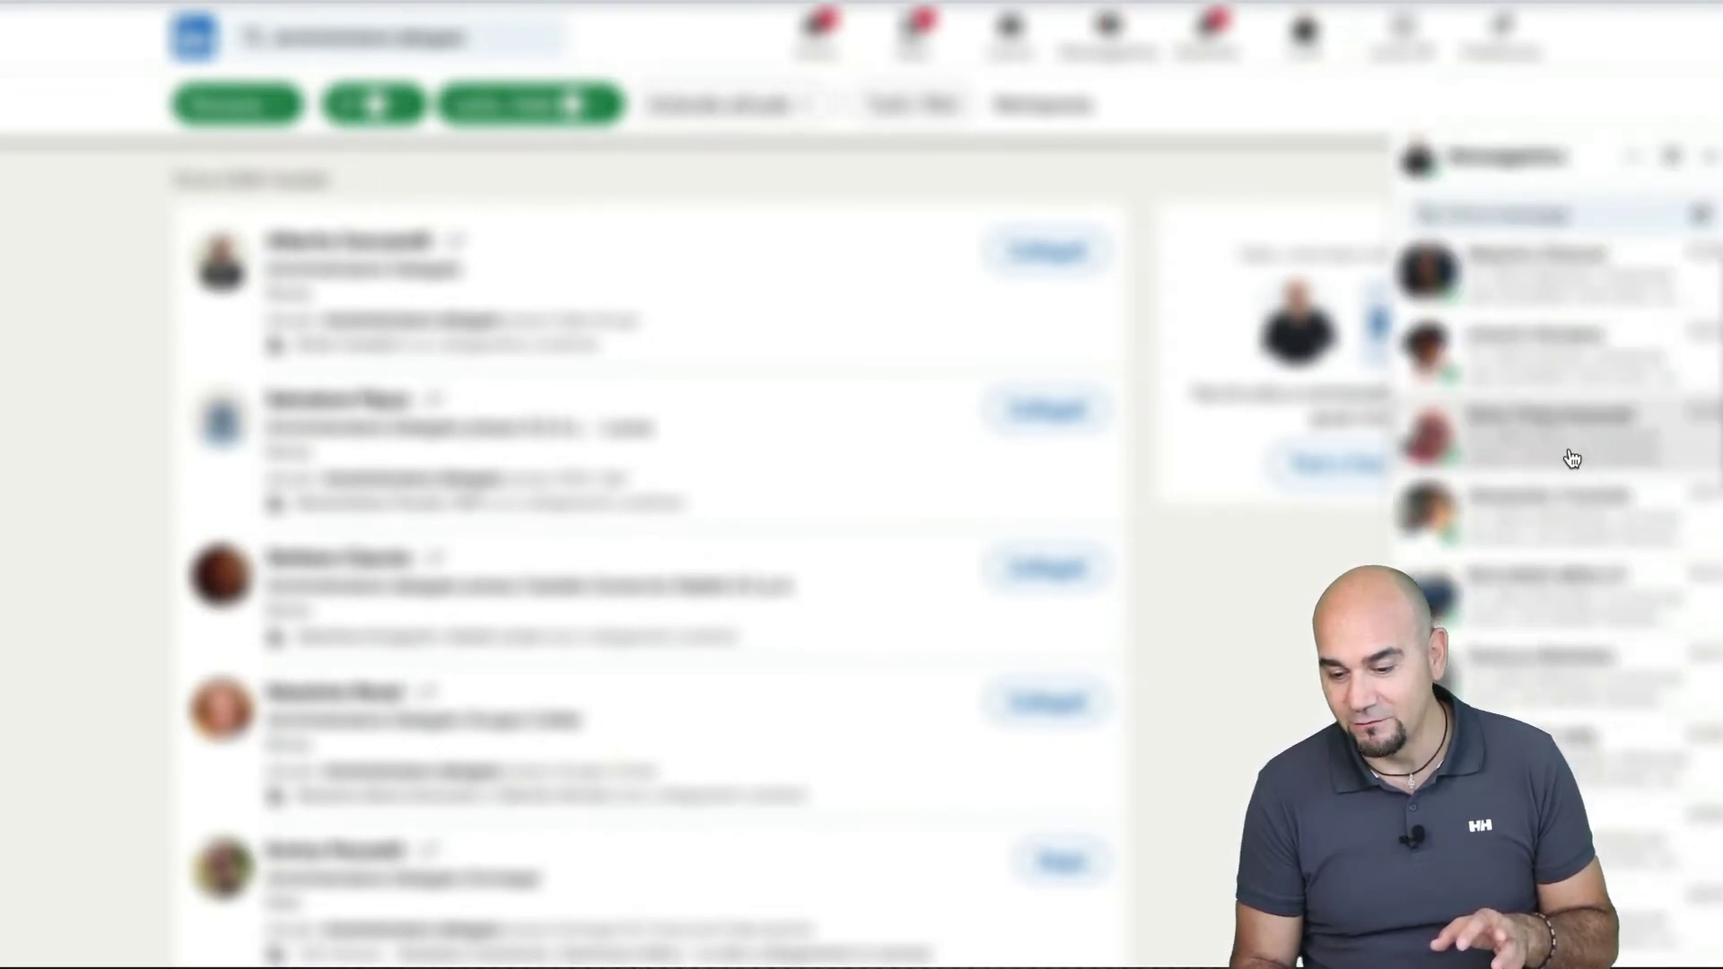
{"action": "scroll", "coordinate": [1567, 460], "scroll_direction": "down", "scroll_amount": 2}
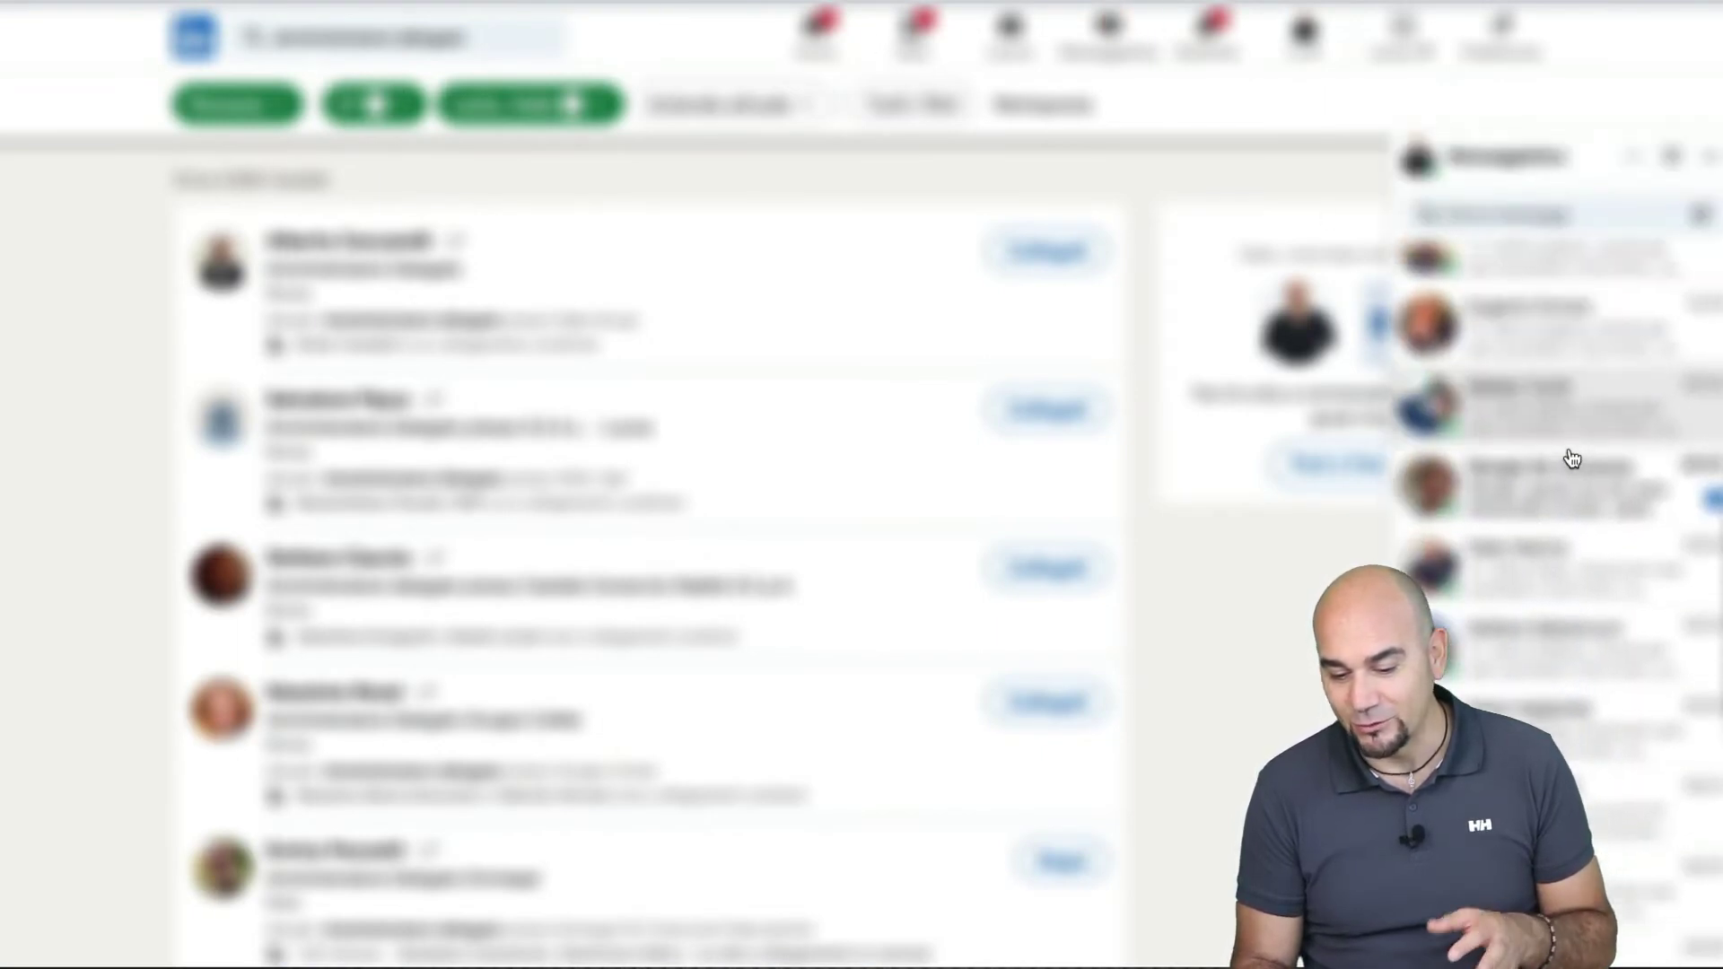
{"action": "left_click", "coordinate": [1611, 493]}
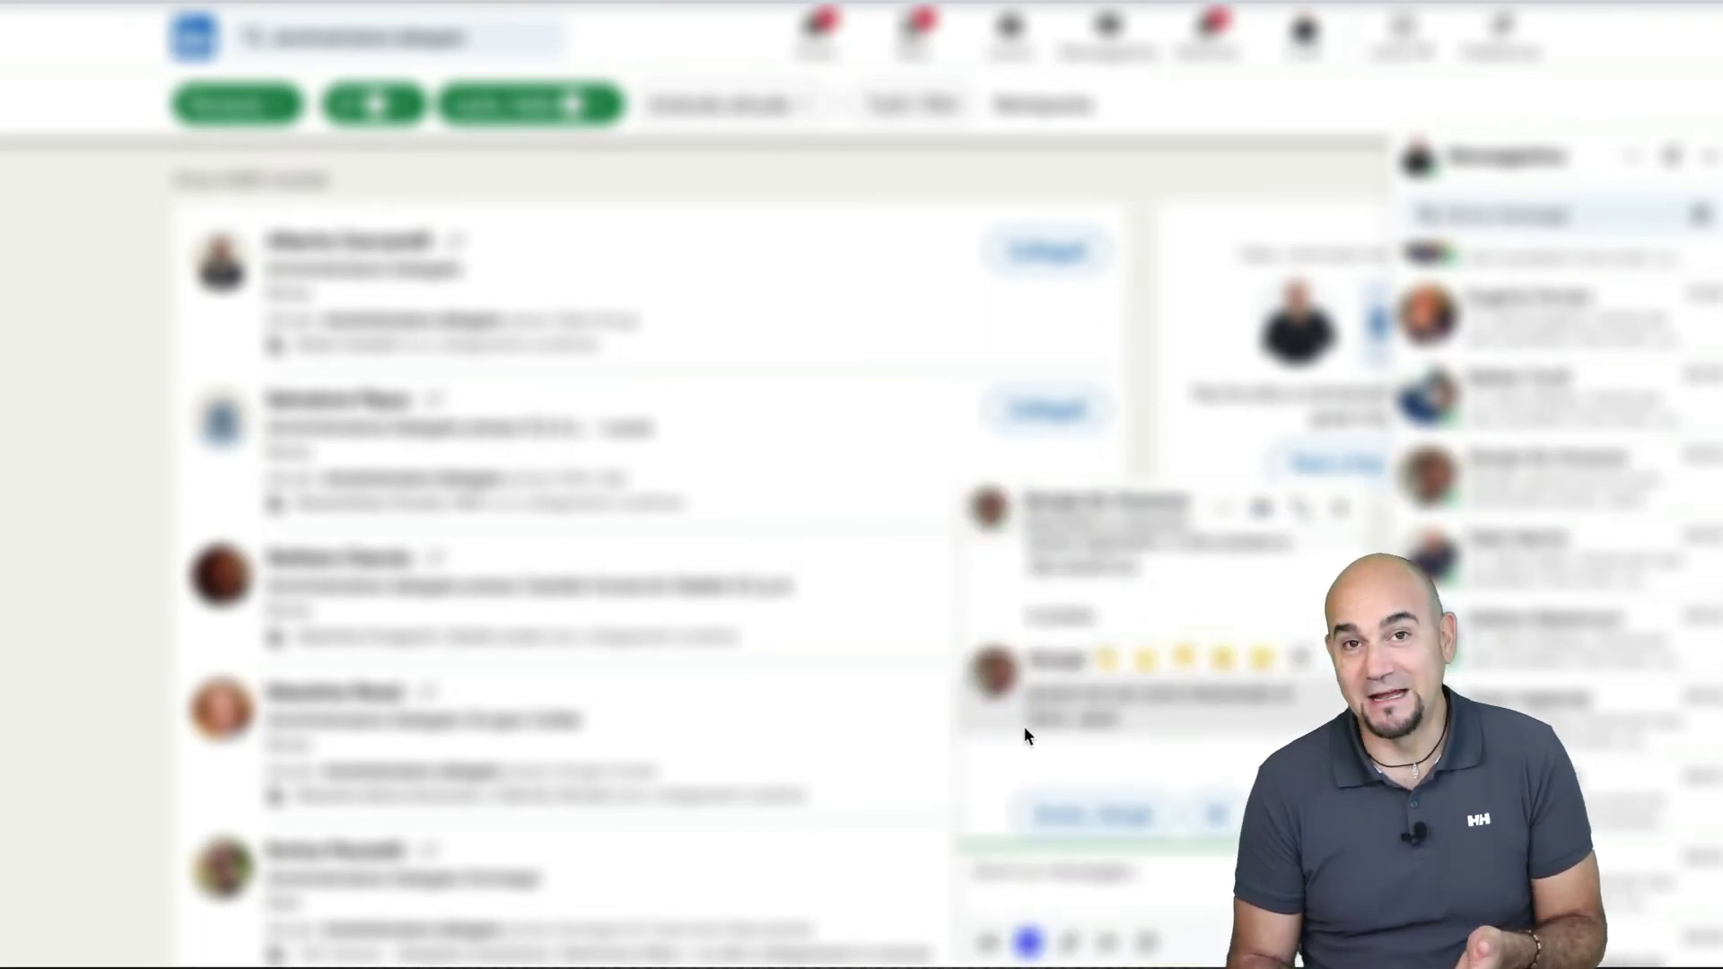
{"action": "left_click", "coordinate": [1096, 824]}
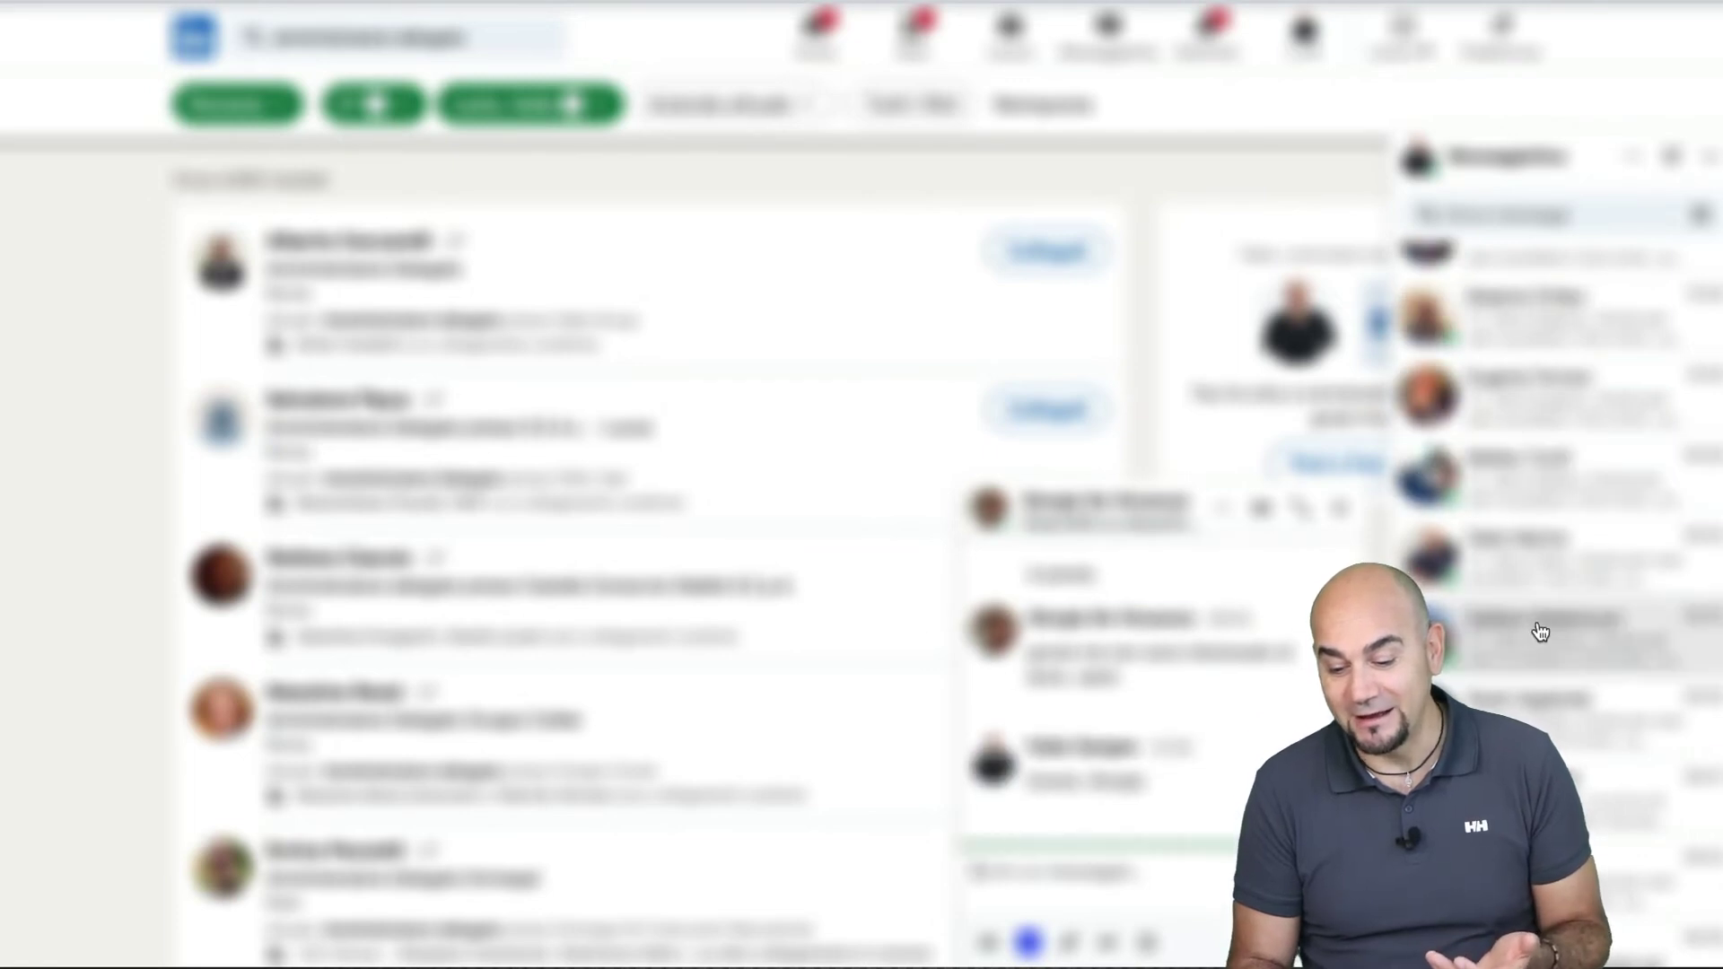
Step: Find another unread conversation further down the messaging list, send the suggested thank-you reply and reread the exchange
{"action": "scroll", "coordinate": [1540, 632], "scroll_direction": "down", "scroll_amount": 5}
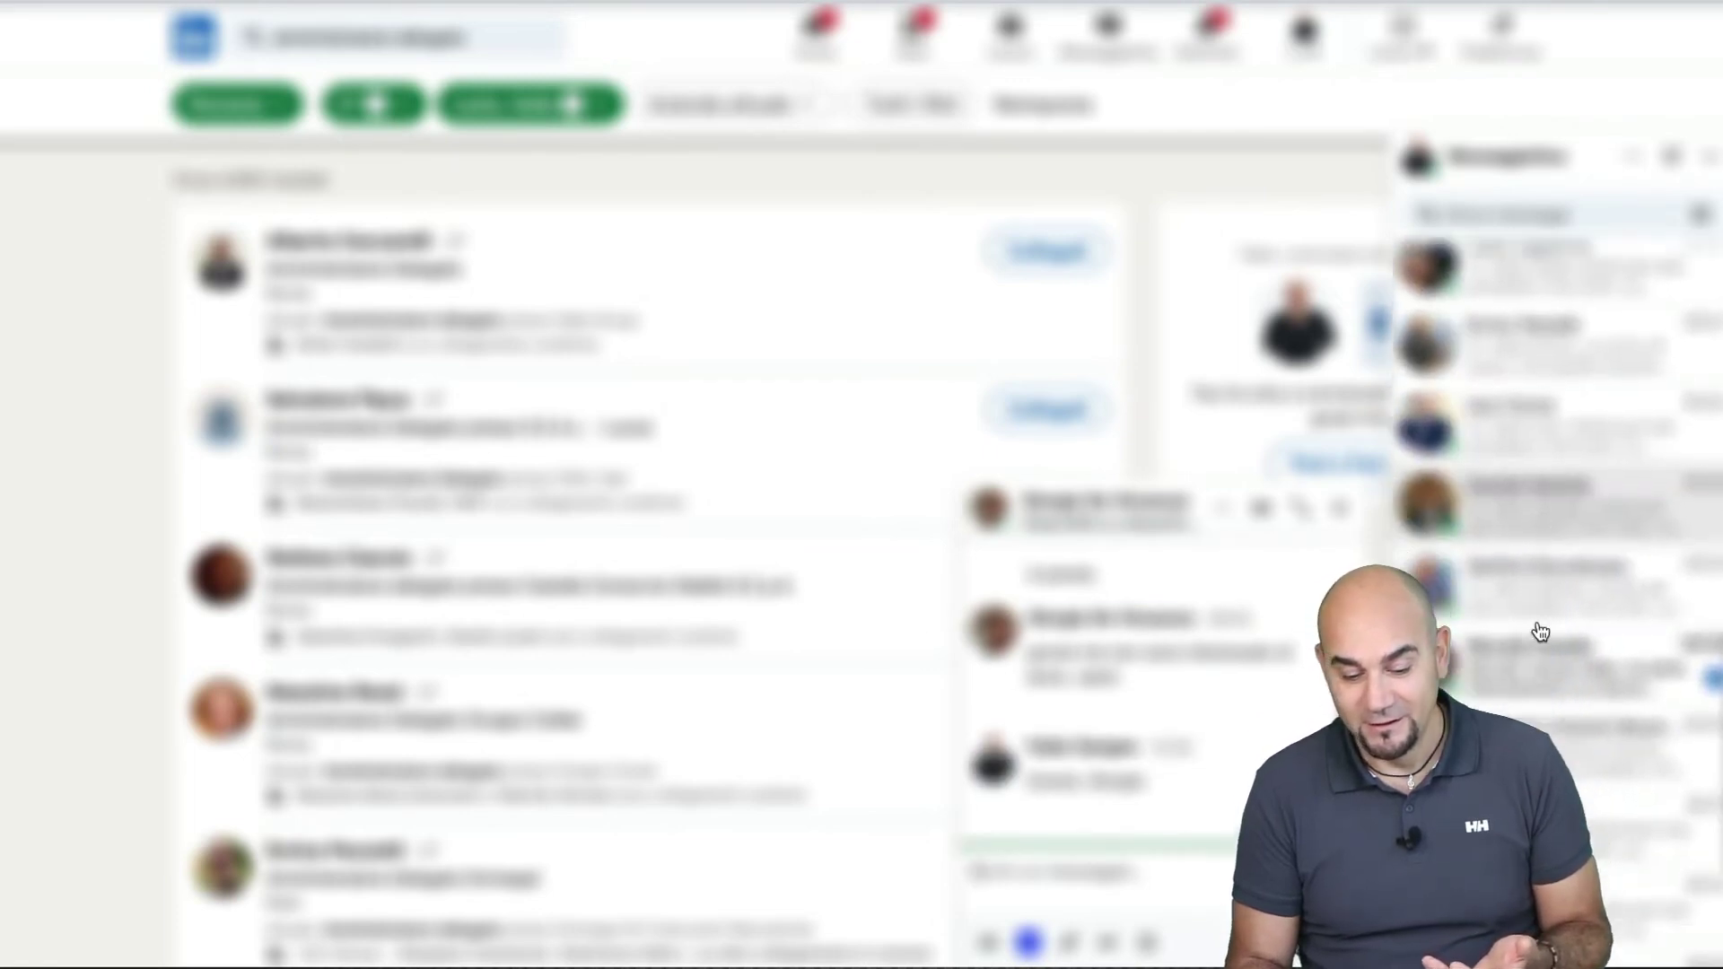
{"action": "left_click", "coordinate": [1598, 646]}
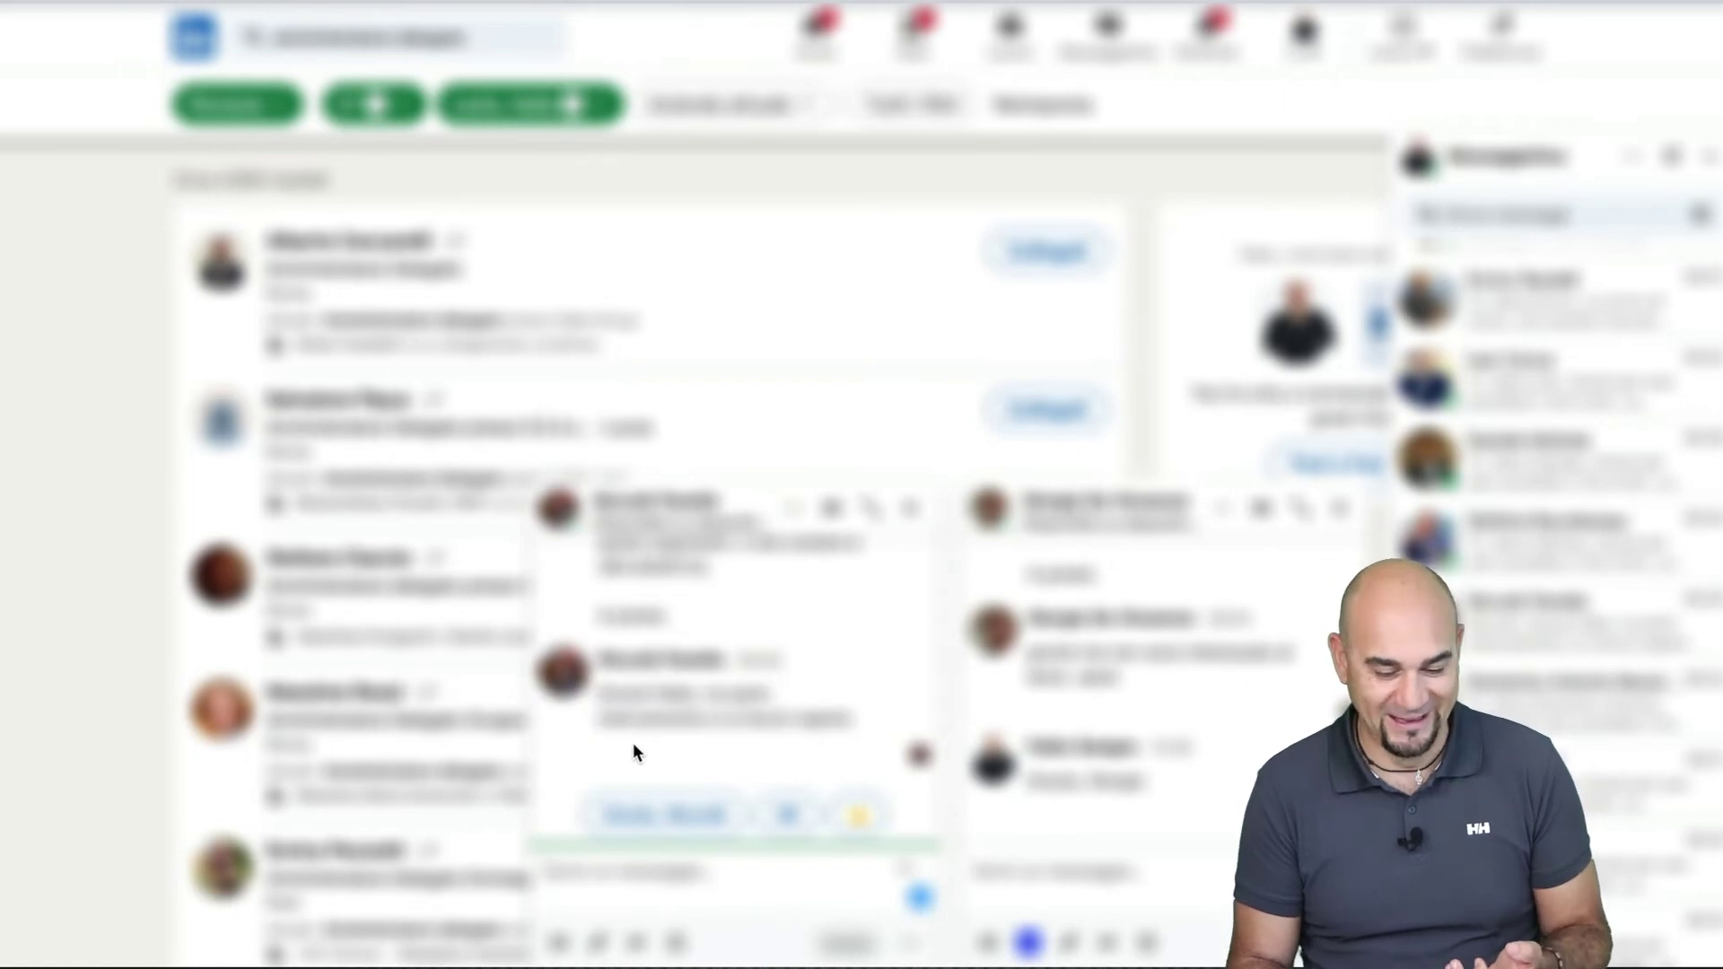
{"action": "left_click", "coordinate": [648, 816]}
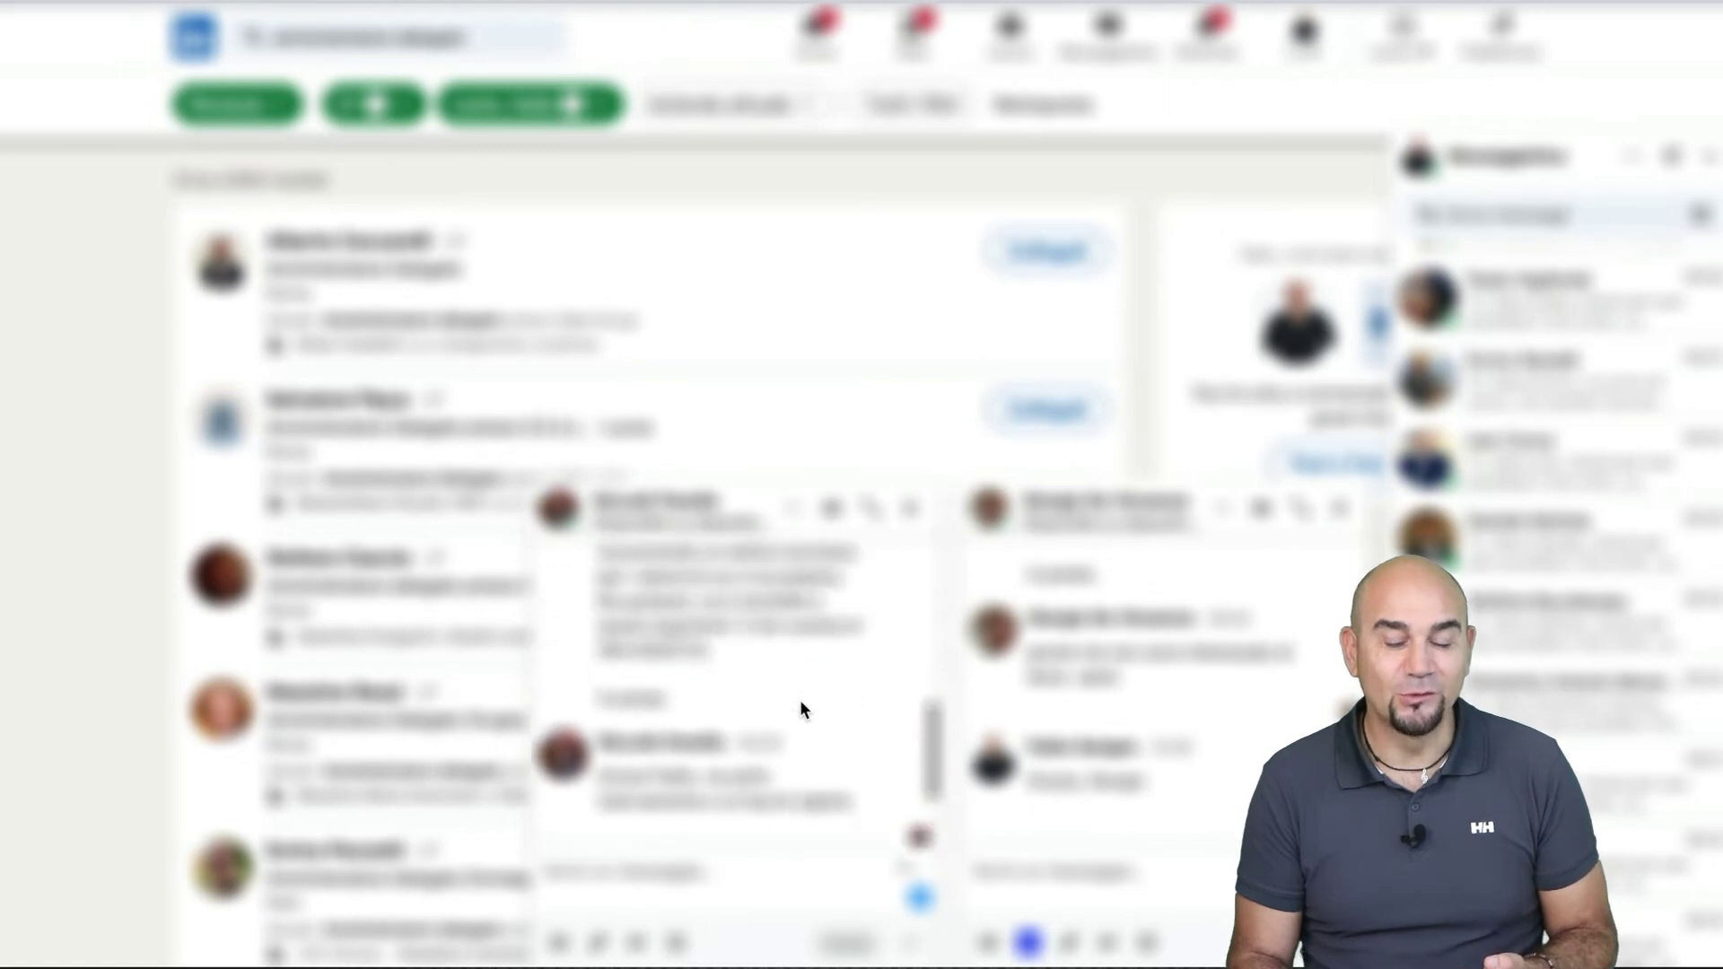
{"action": "scroll", "coordinate": [800, 698], "scroll_direction": "up", "scroll_amount": 2}
{"action": "scroll", "coordinate": [799, 698], "scroll_direction": "down", "scroll_amount": 3}
{"action": "scroll", "coordinate": [799, 698], "scroll_direction": "up", "scroll_amount": 2}
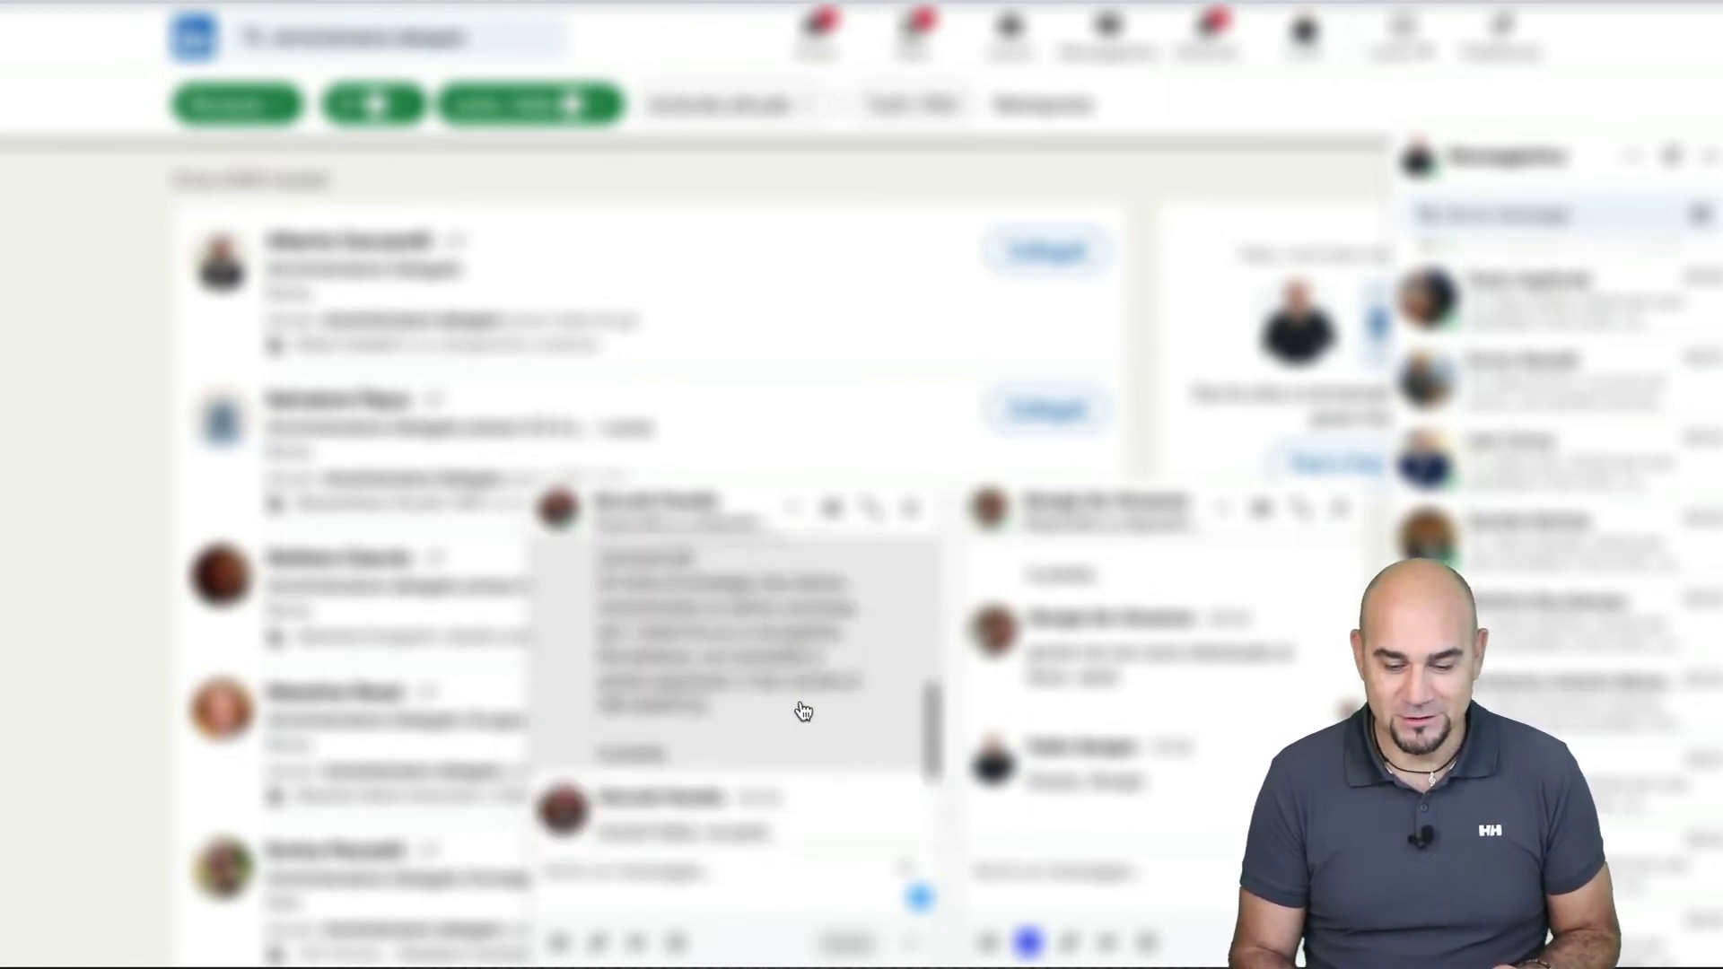
{"action": "scroll", "coordinate": [799, 698], "scroll_direction": "down", "scroll_amount": 2}
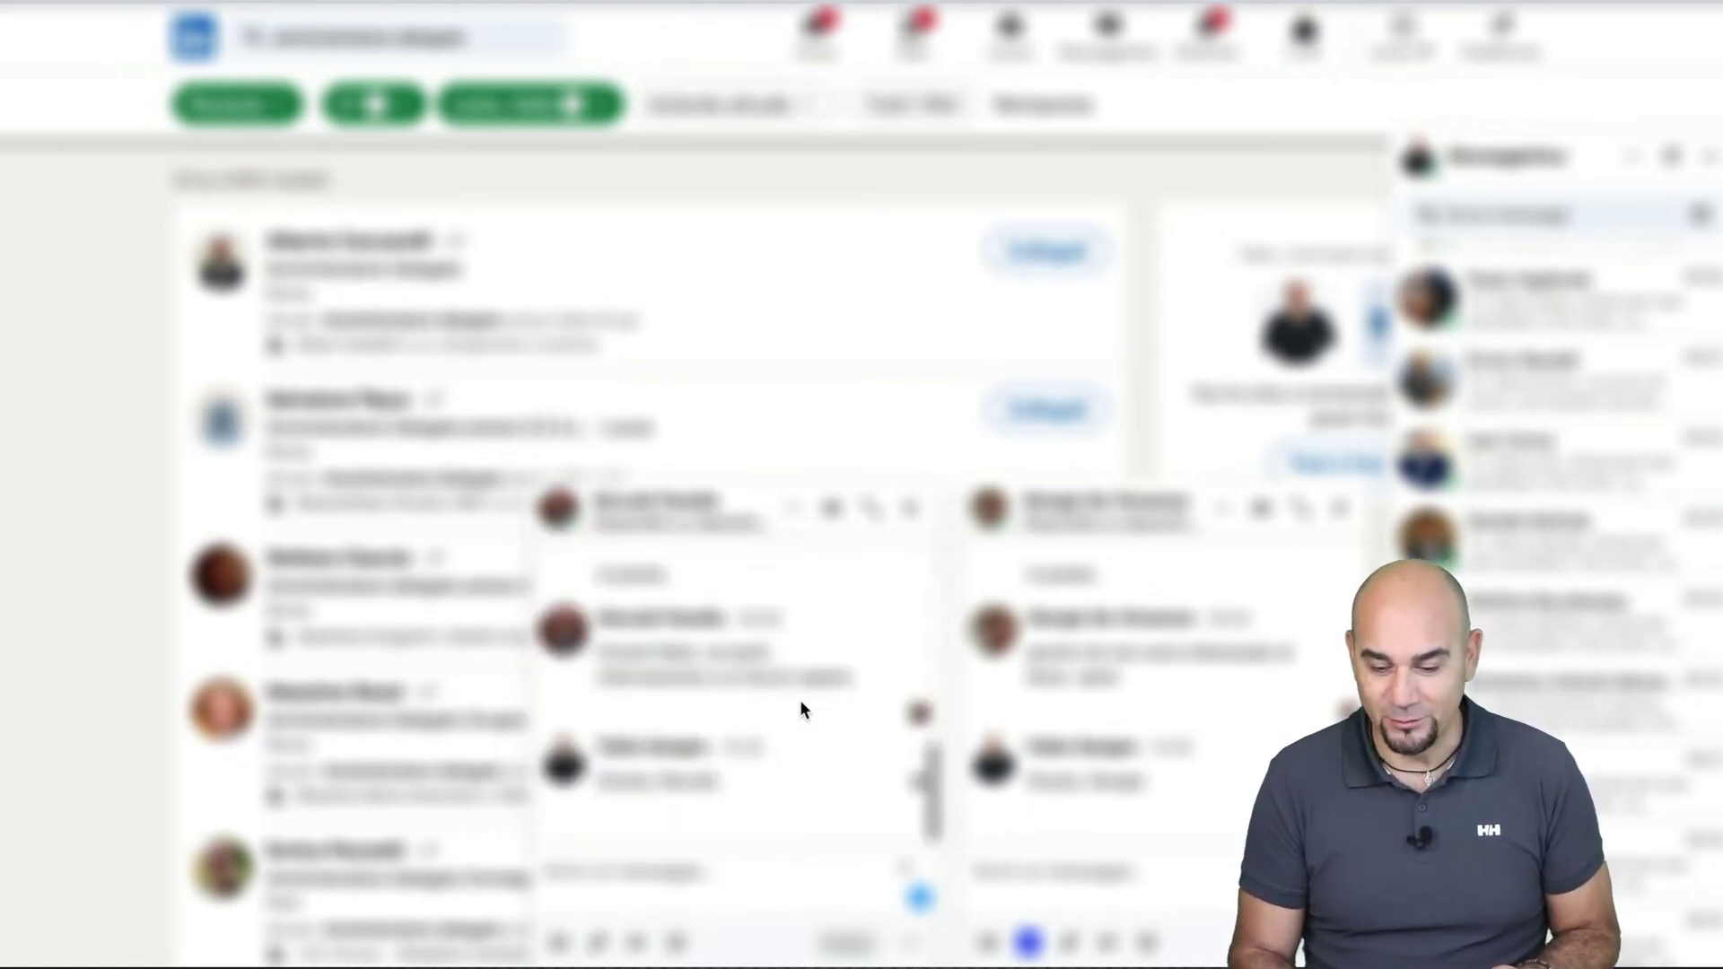
Step: Close both open conversations, look through the remaining messages and collapse the messaging list
{"action": "left_click", "coordinate": [908, 508]}
{"action": "left_click", "coordinate": [1339, 508]}
{"action": "scroll", "coordinate": [1622, 646], "scroll_direction": "down", "scroll_amount": 3}
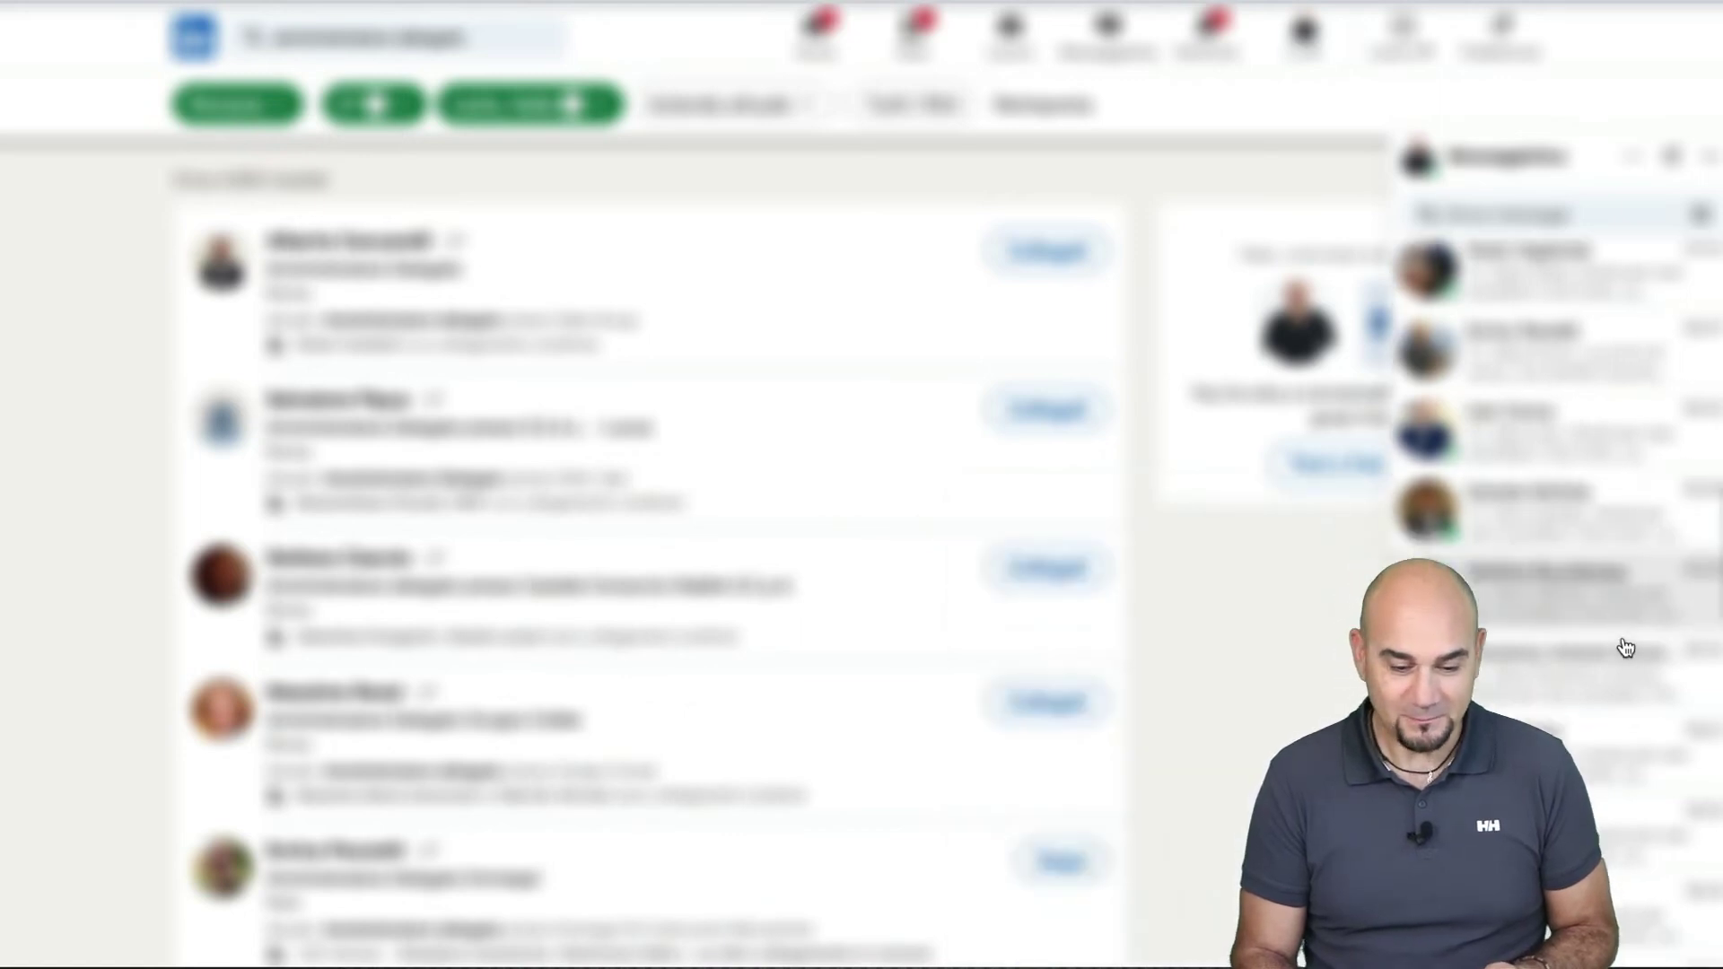
{"action": "scroll", "coordinate": [1623, 646], "scroll_direction": "down", "scroll_amount": 2}
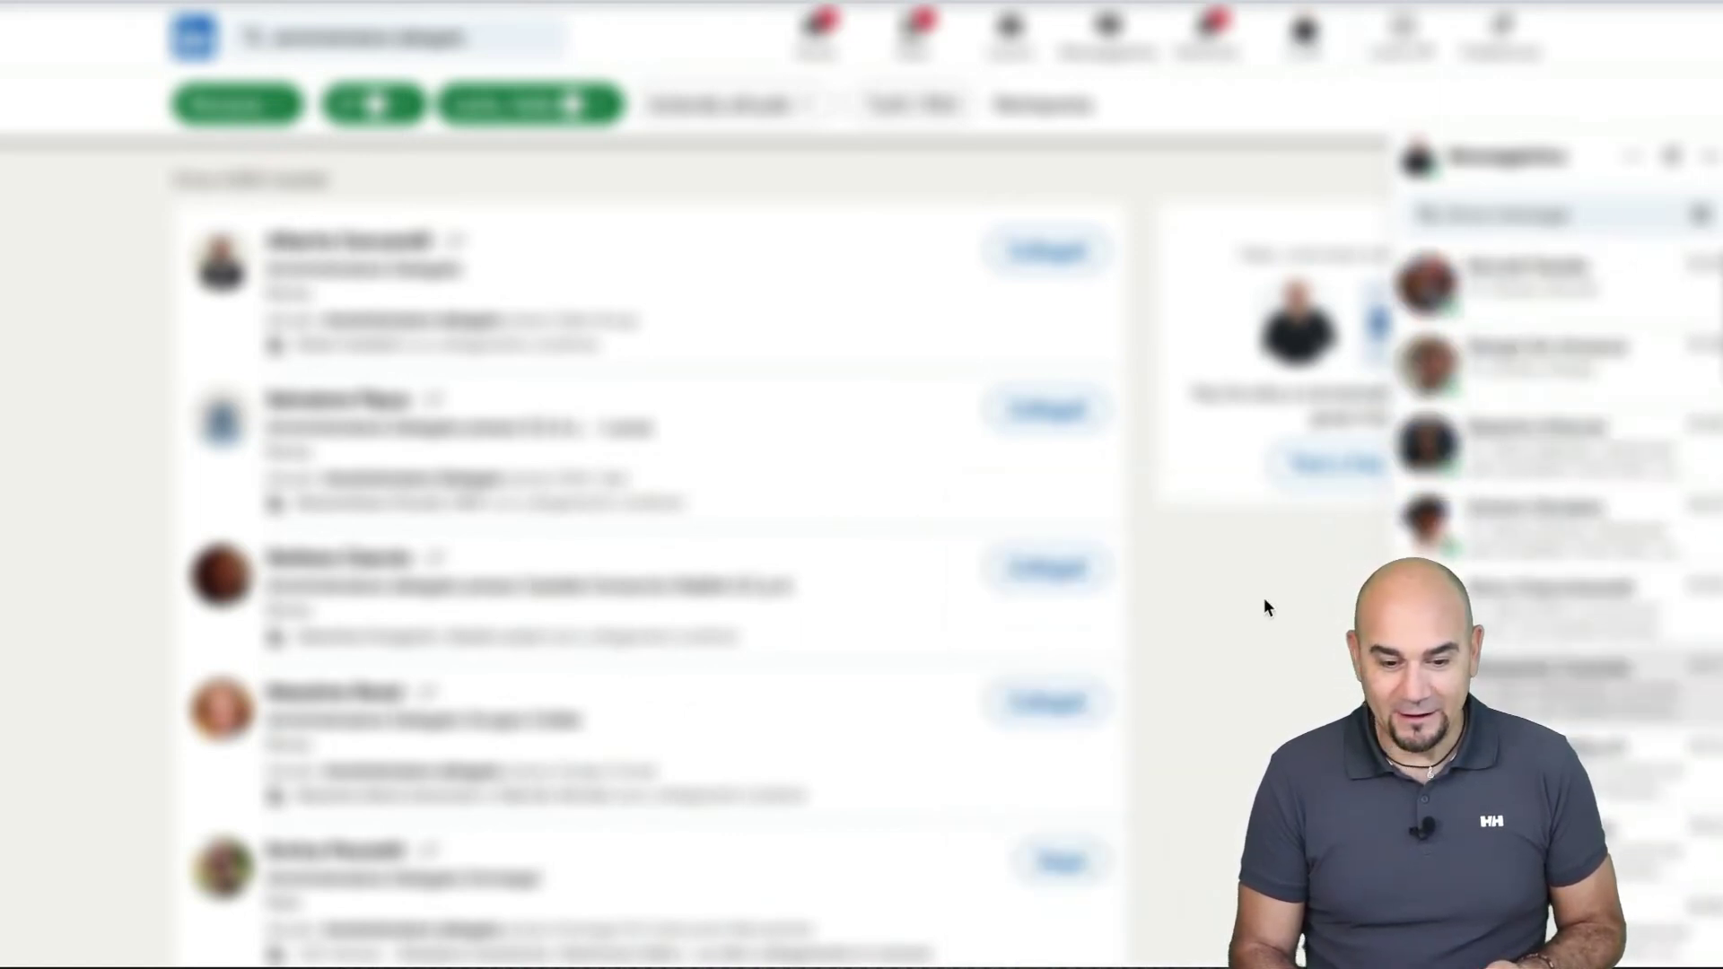
{"action": "left_click", "coordinate": [1705, 157]}
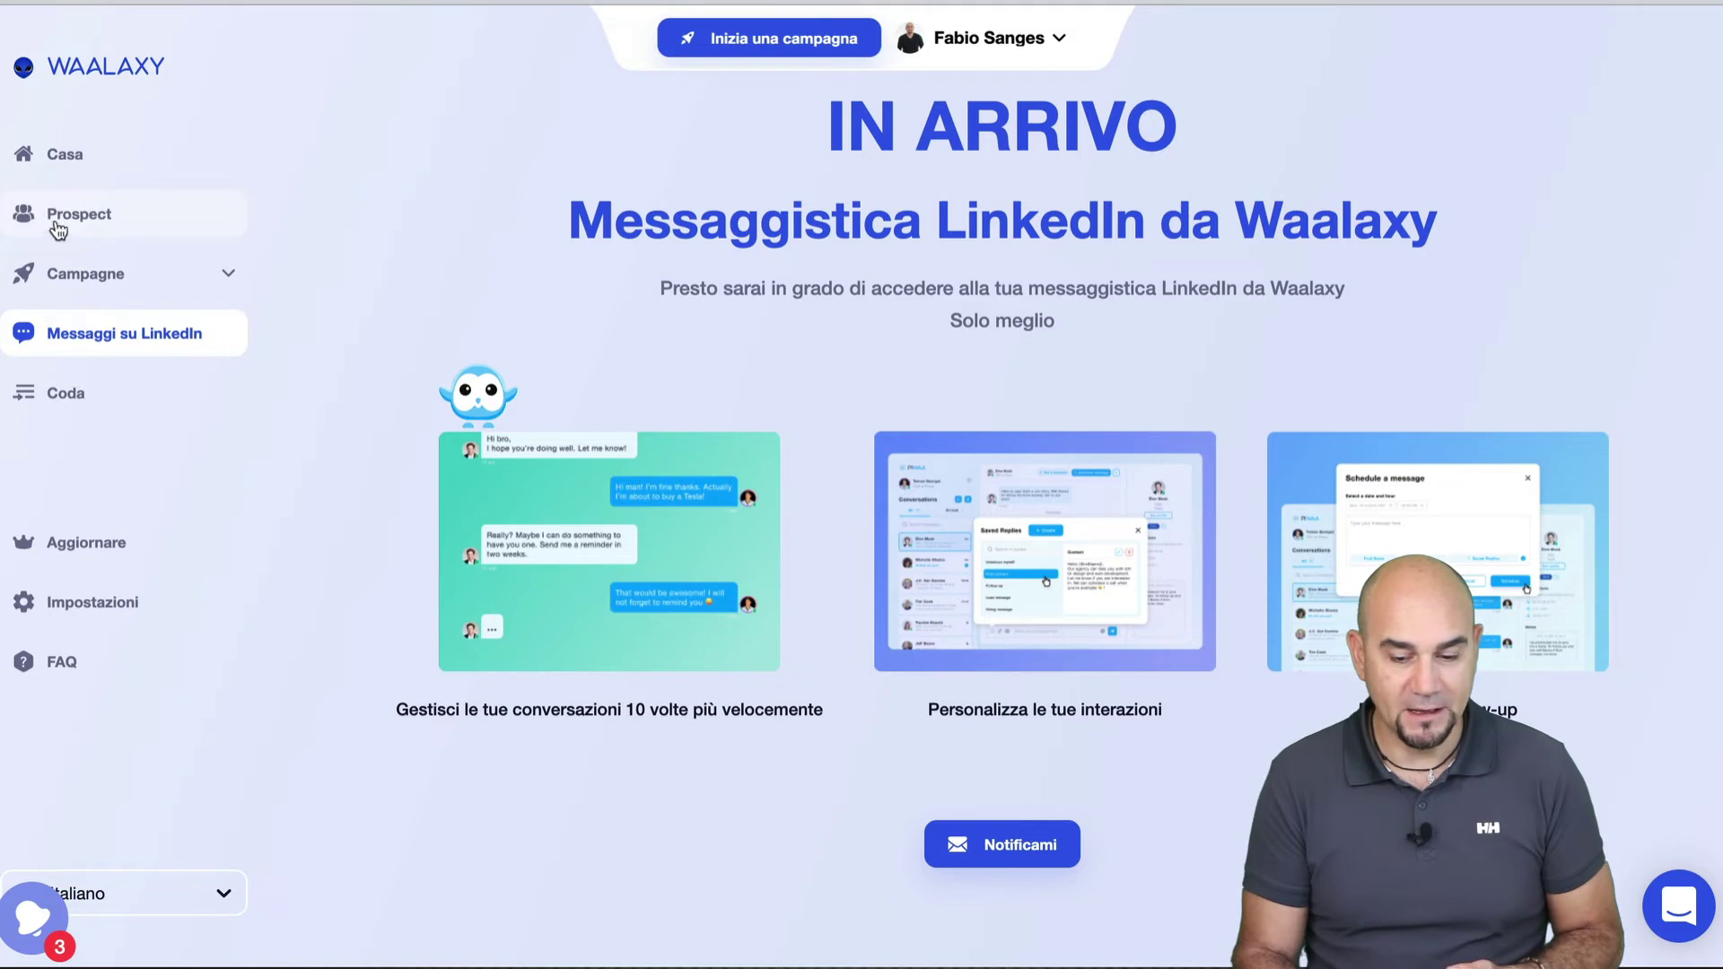
Step: Switch back to Waalaxy, open the campaign list and review the quick-launch options for starting a campaign
{"action": "left_click", "coordinate": [108, 274]}
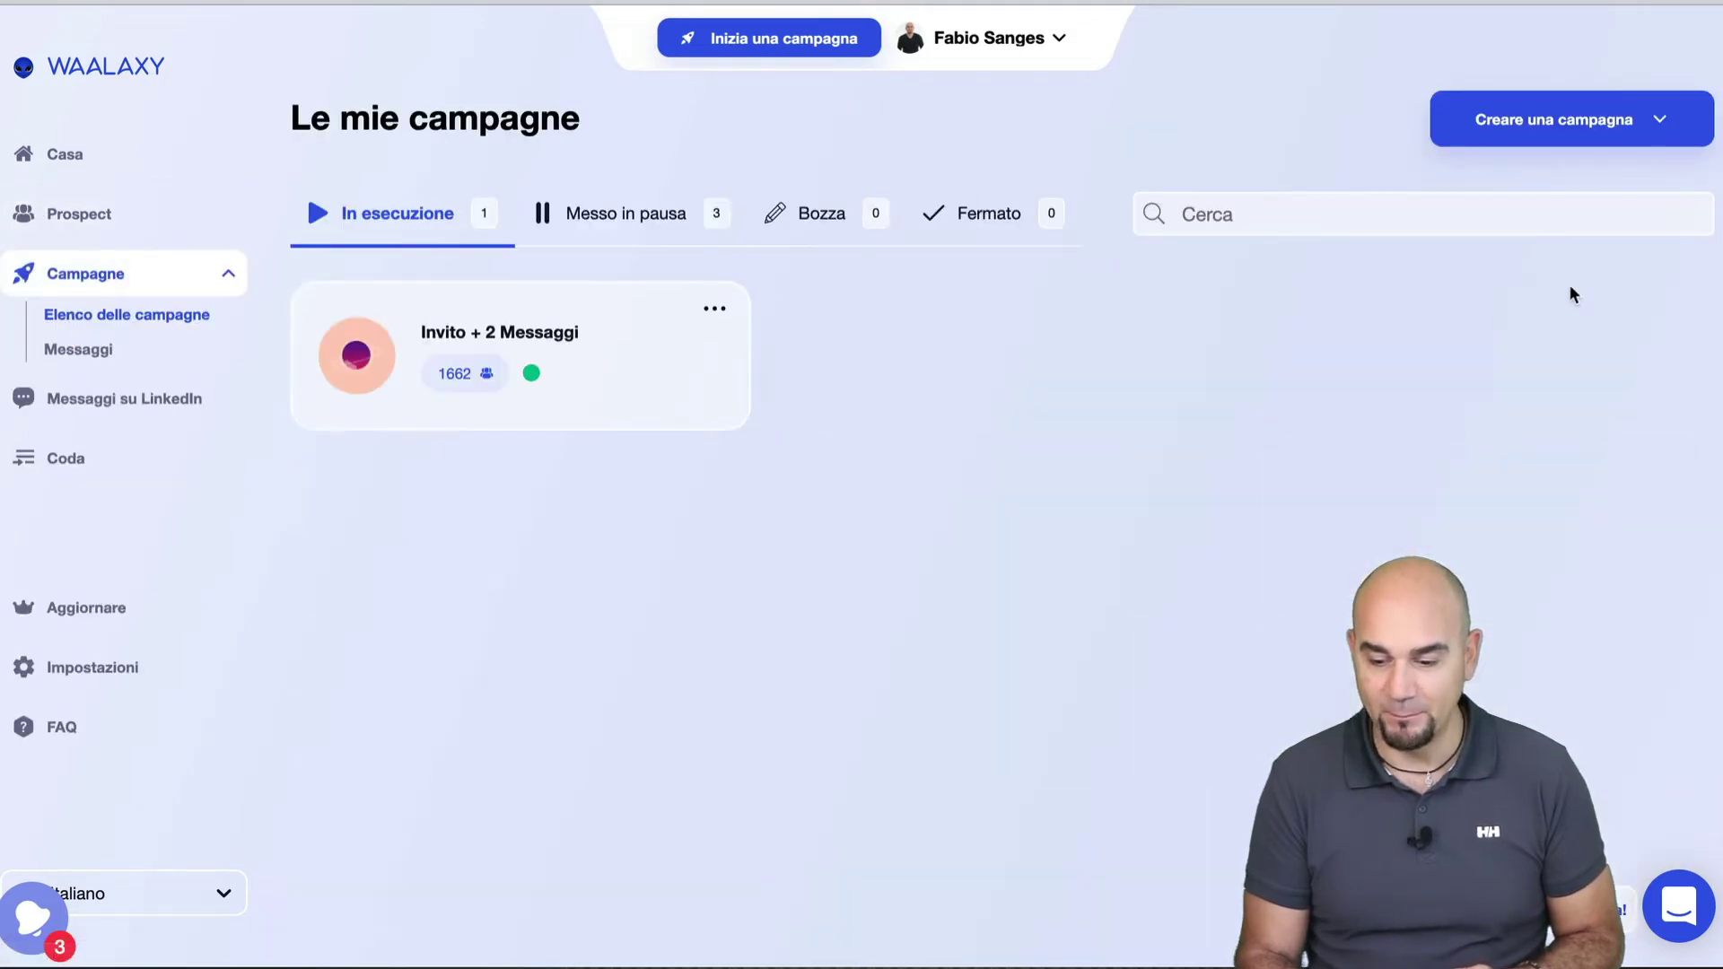
{"action": "left_click", "coordinate": [1589, 119]}
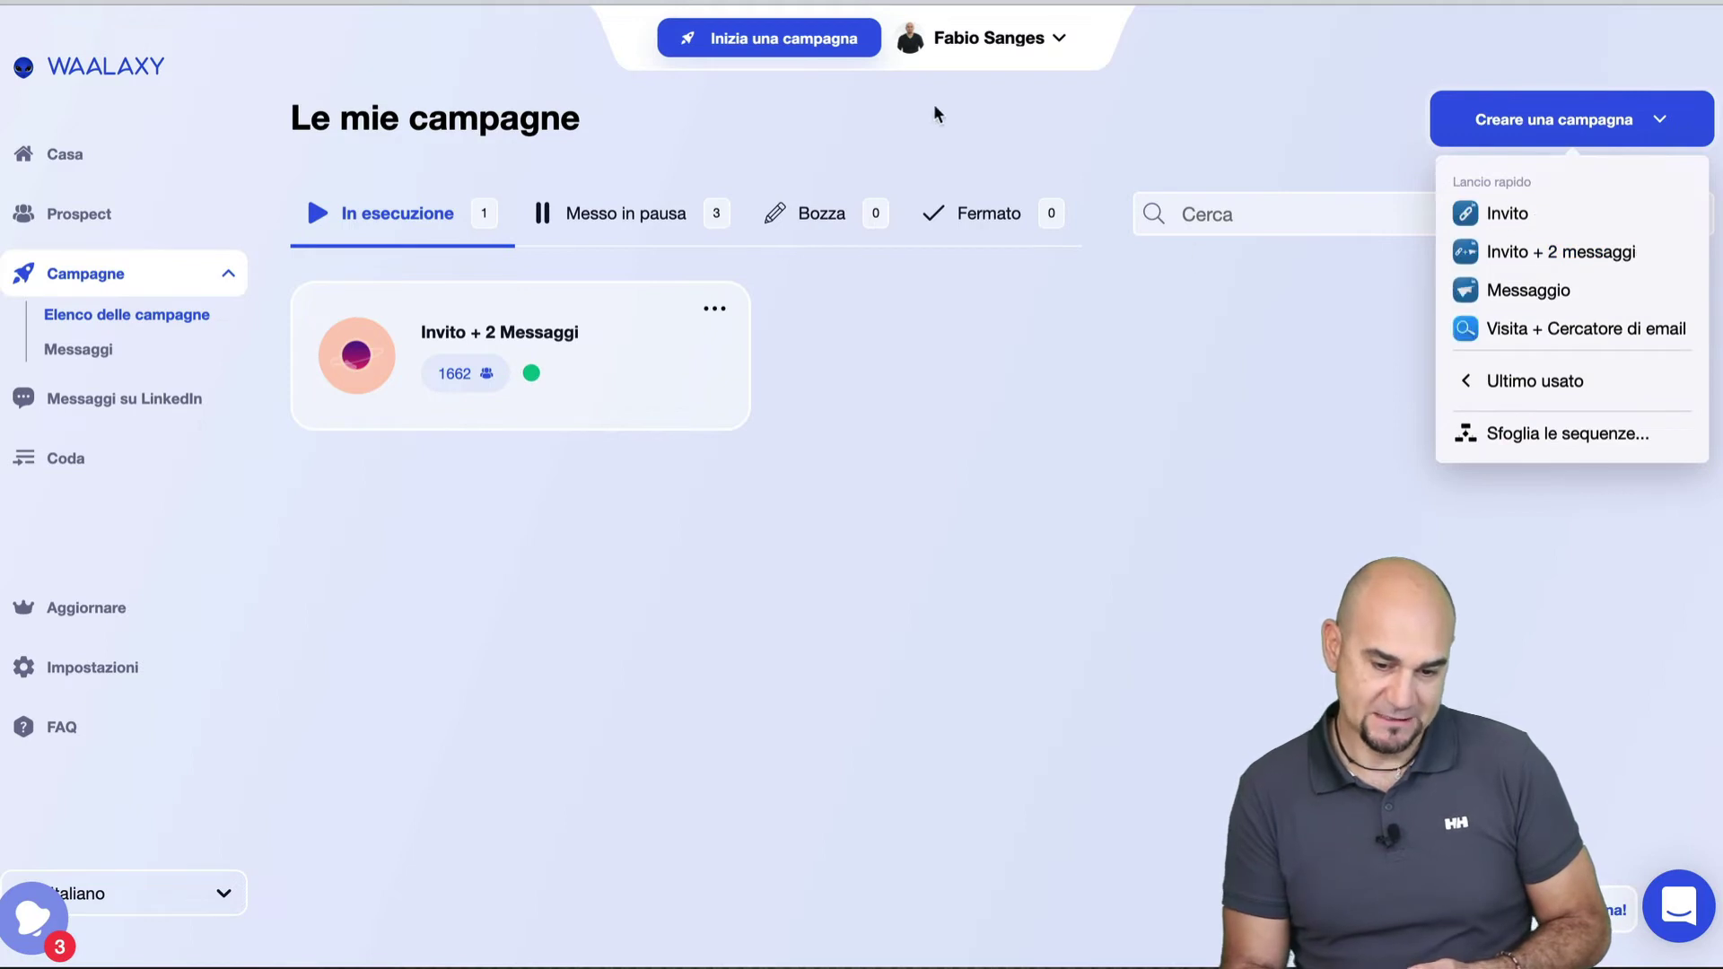
{"action": "left_click", "coordinate": [743, 40]}
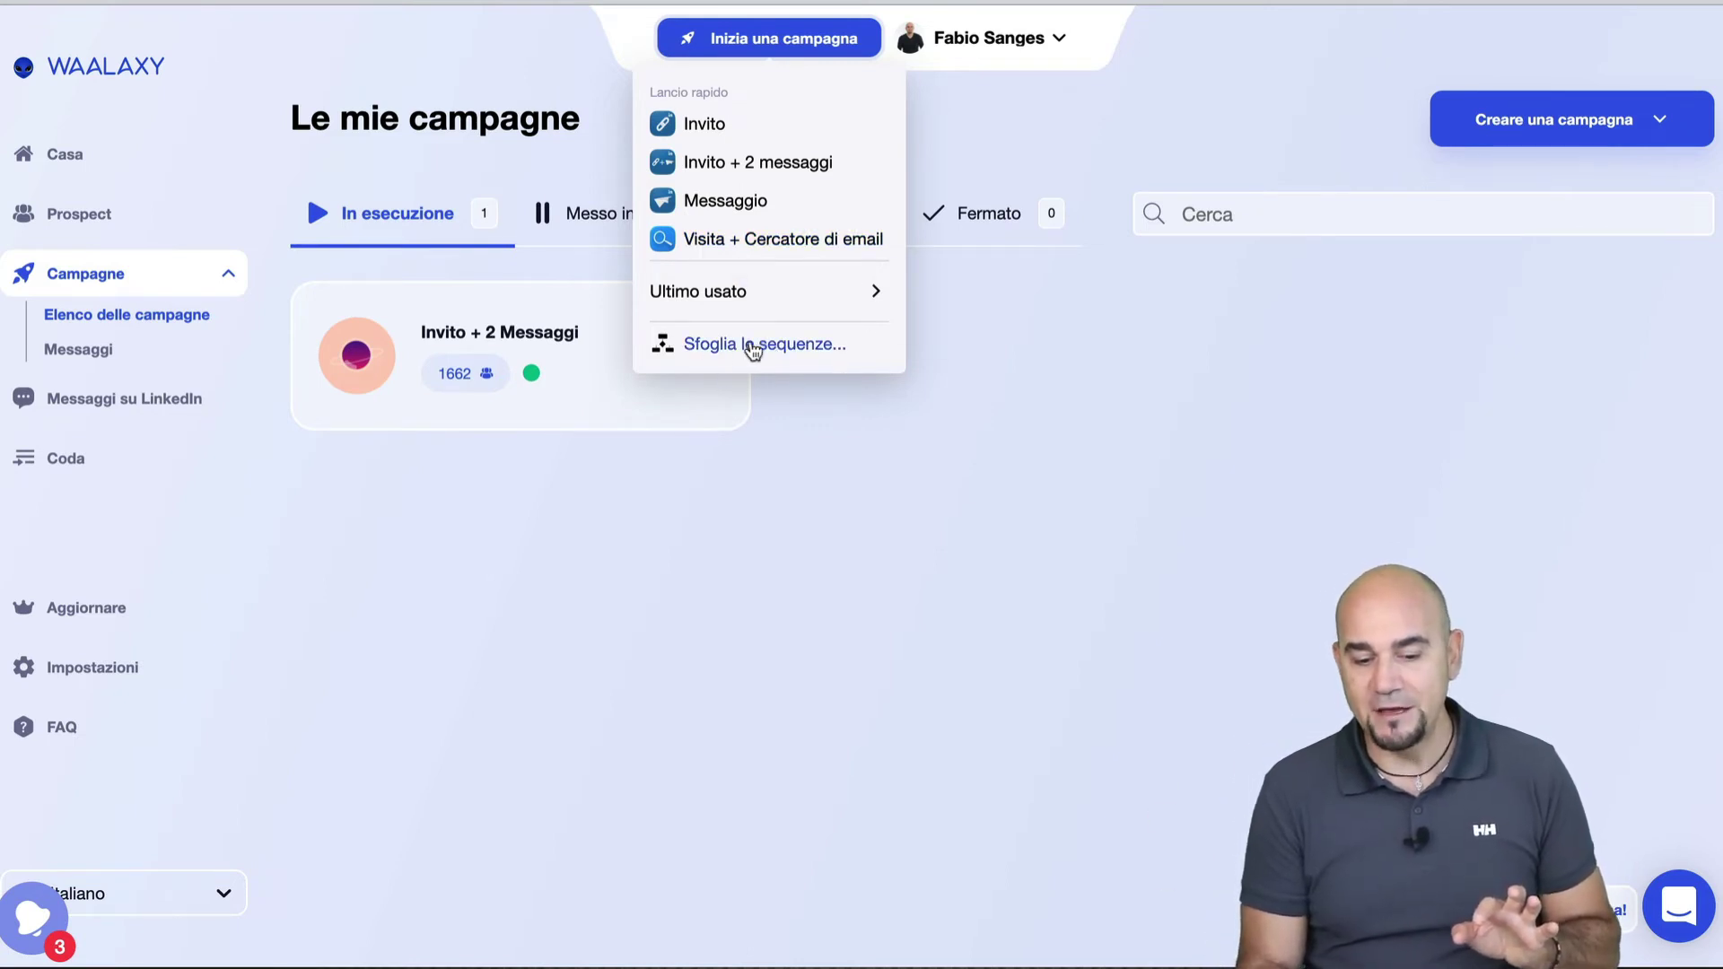
{"action": "left_click", "coordinate": [1217, 352]}
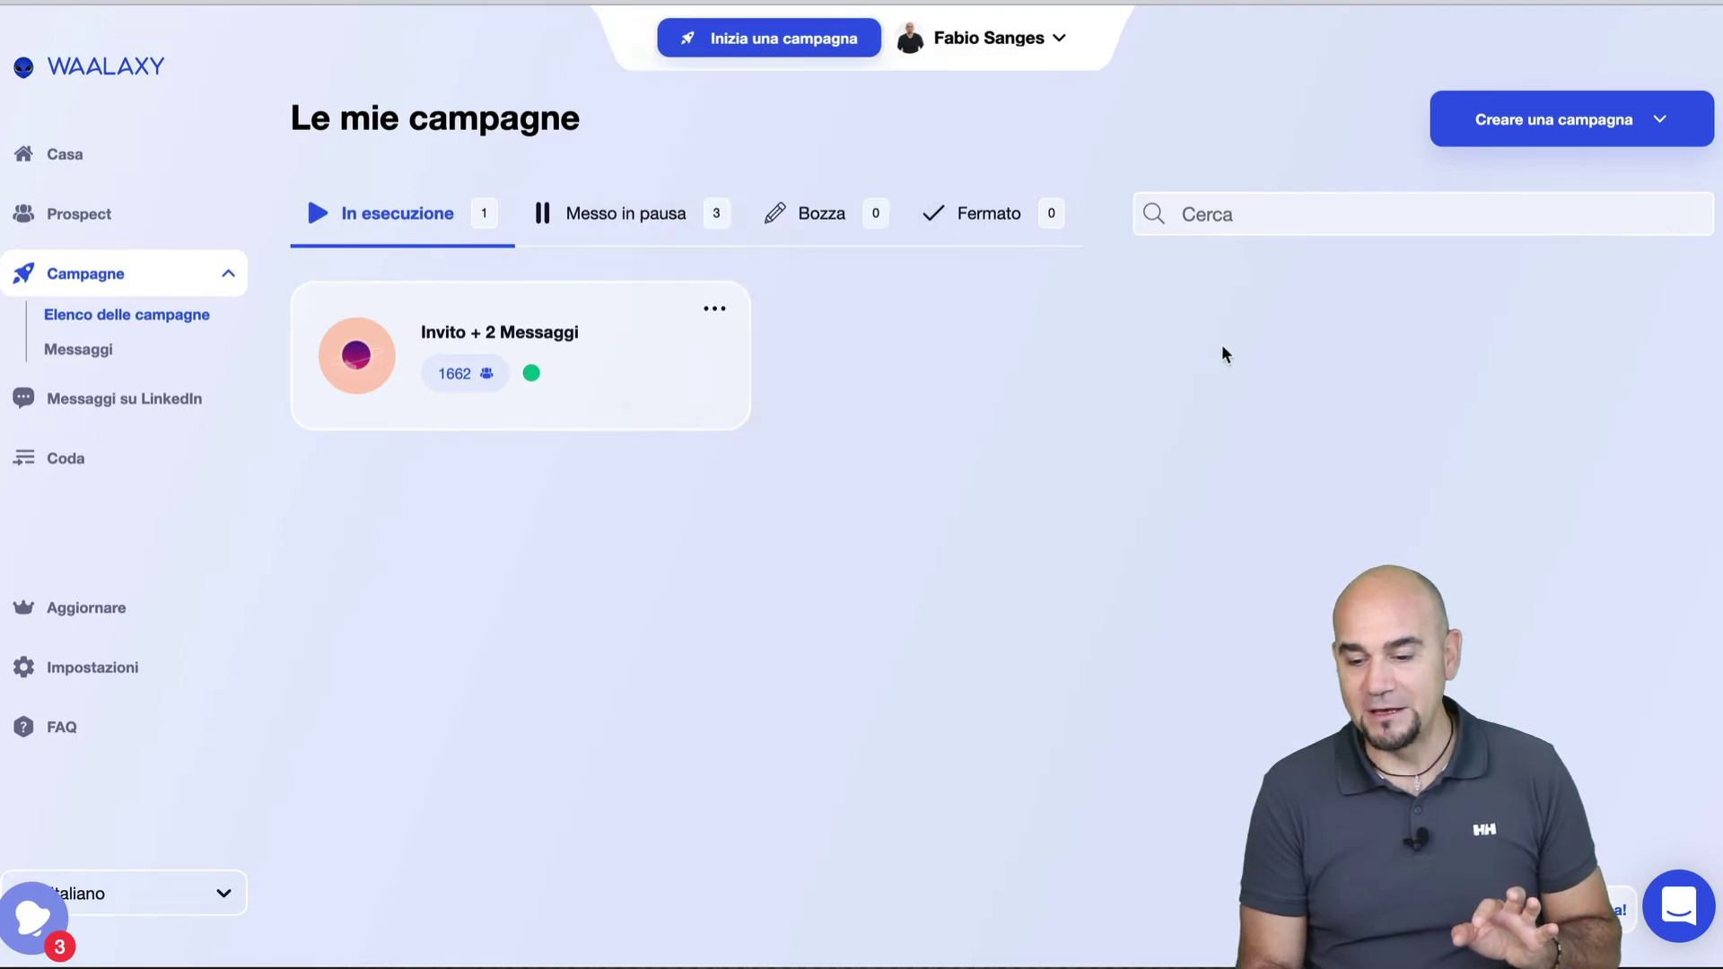
Step: Start creating a campaign and open the full sequence catalogue to choose from
{"action": "left_click", "coordinate": [1551, 115]}
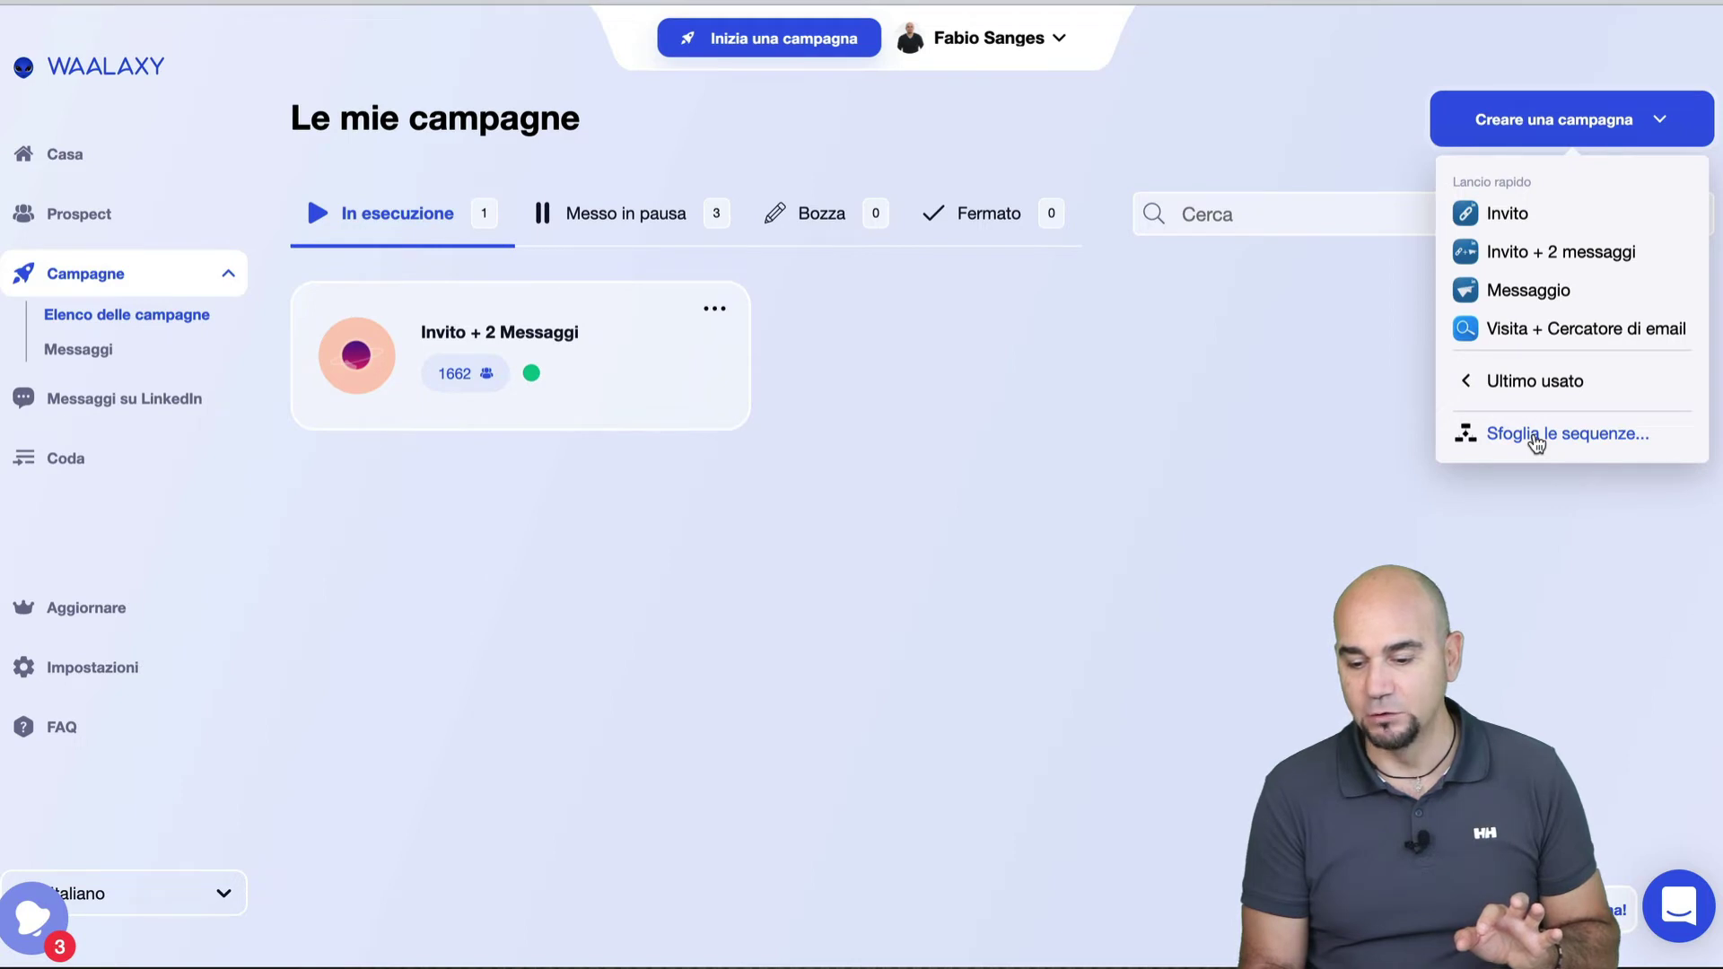
{"action": "mouse_move", "coordinate": [1530, 391]}
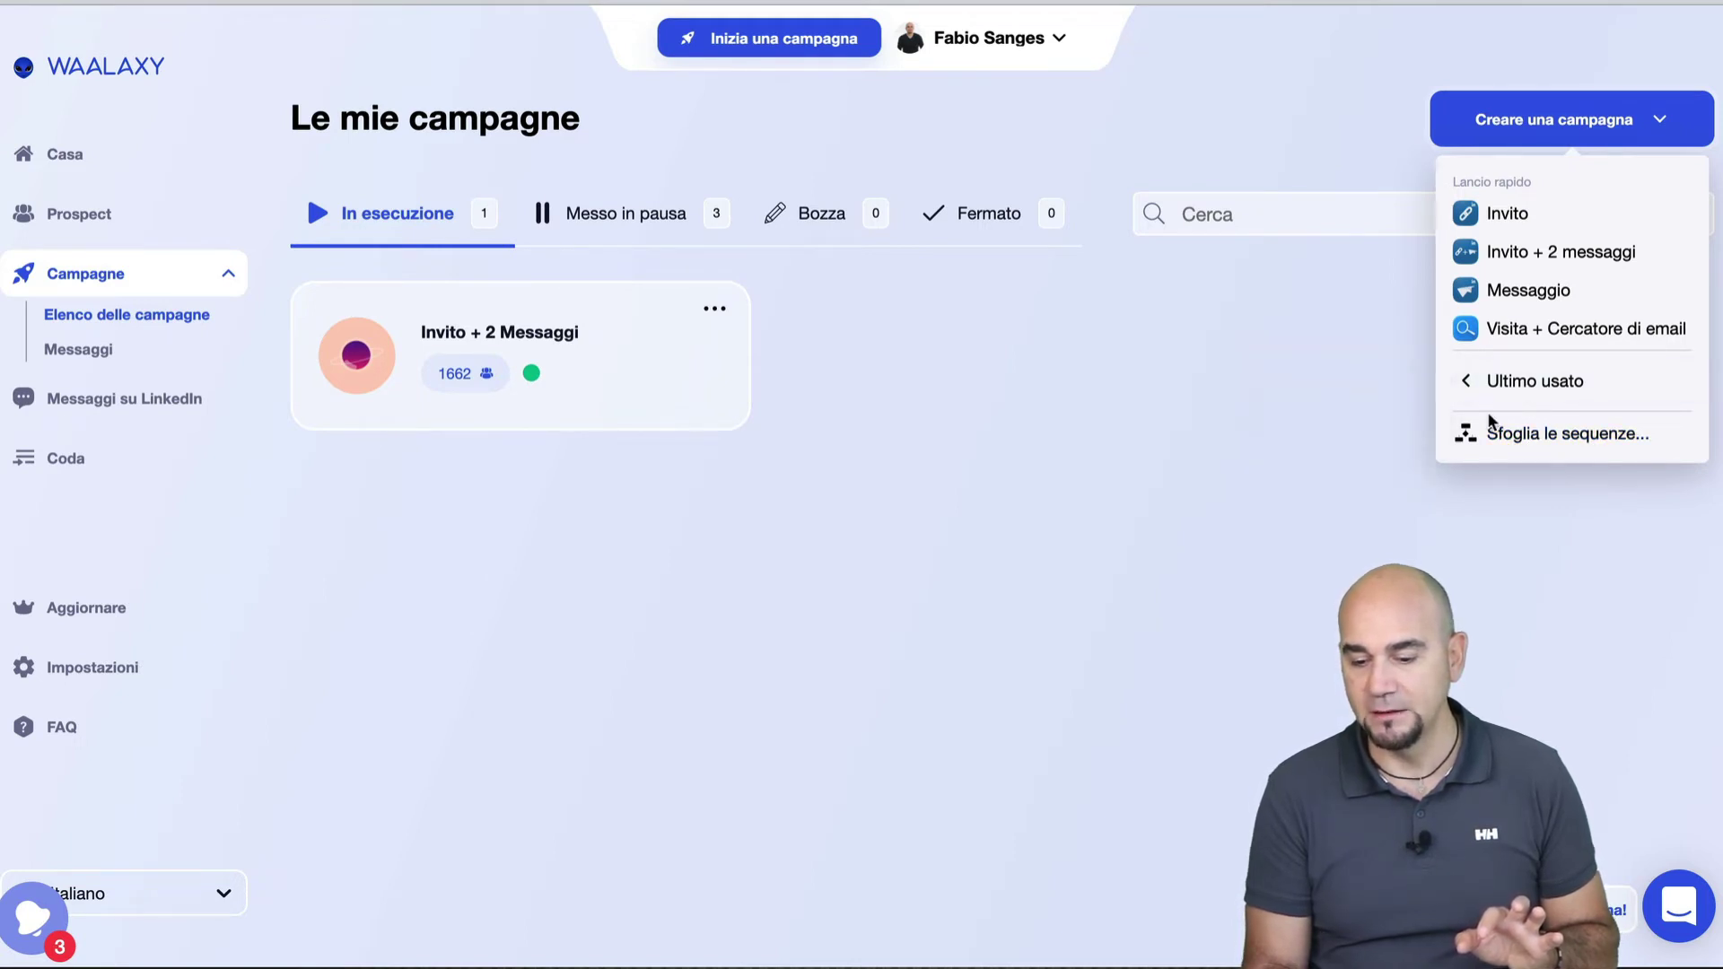
{"action": "left_click", "coordinate": [1538, 447]}
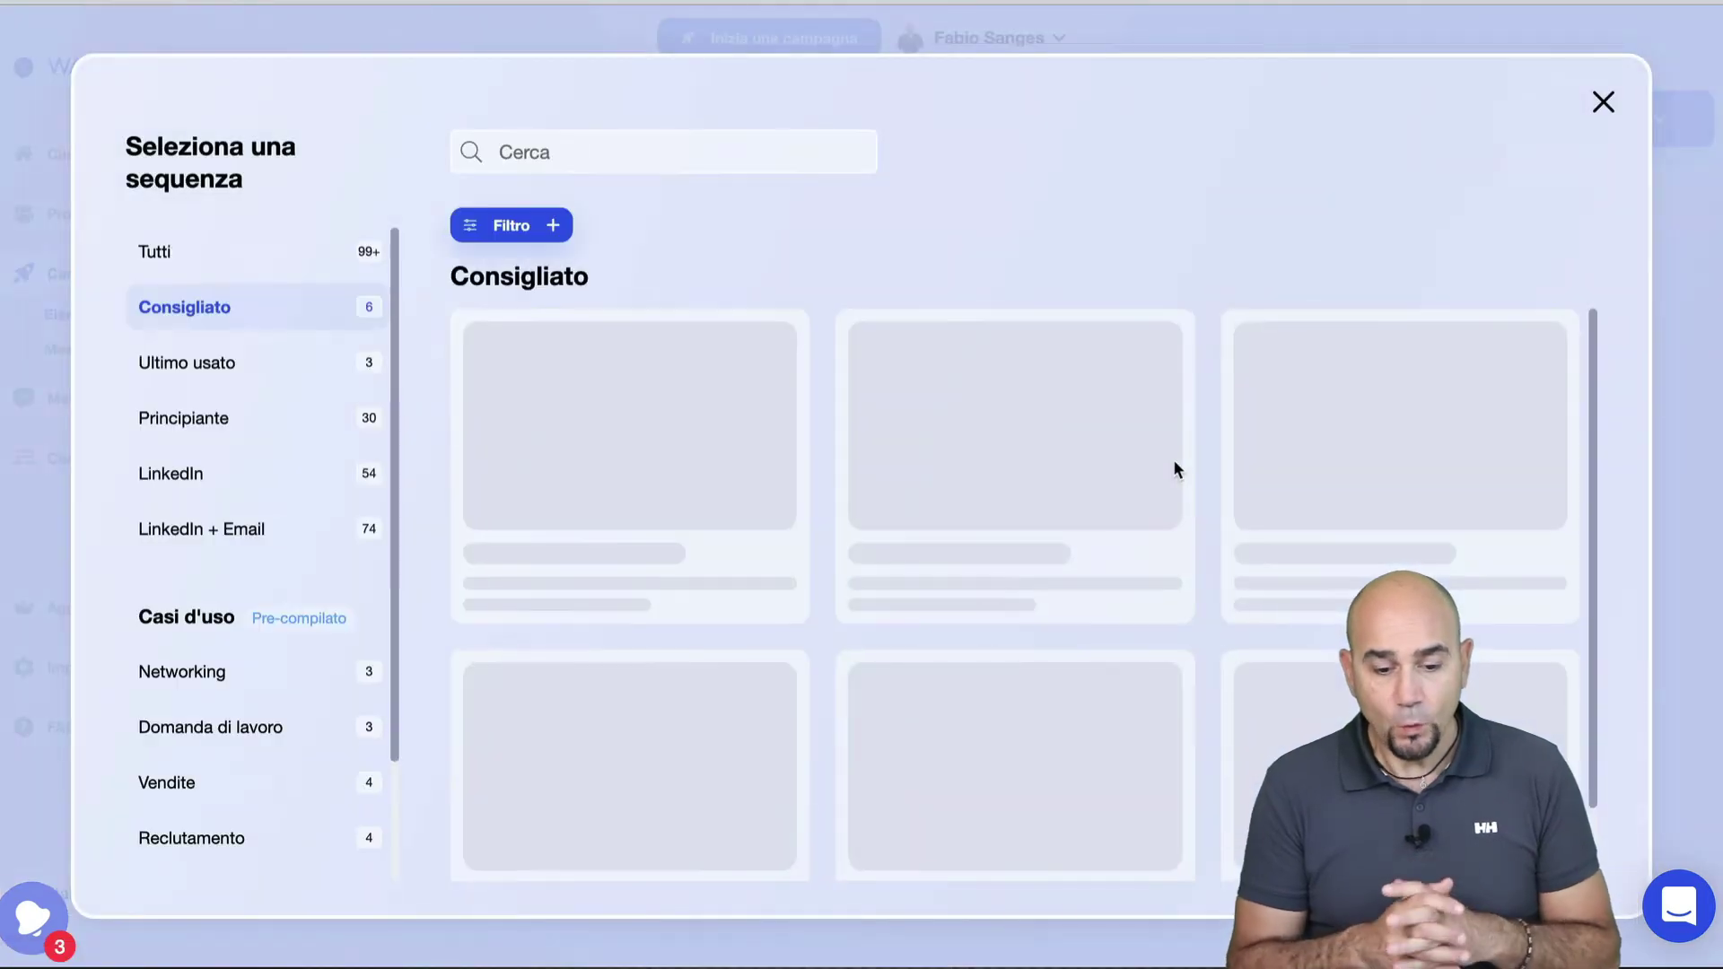
{"action": "mouse_move", "coordinate": [1171, 459]}
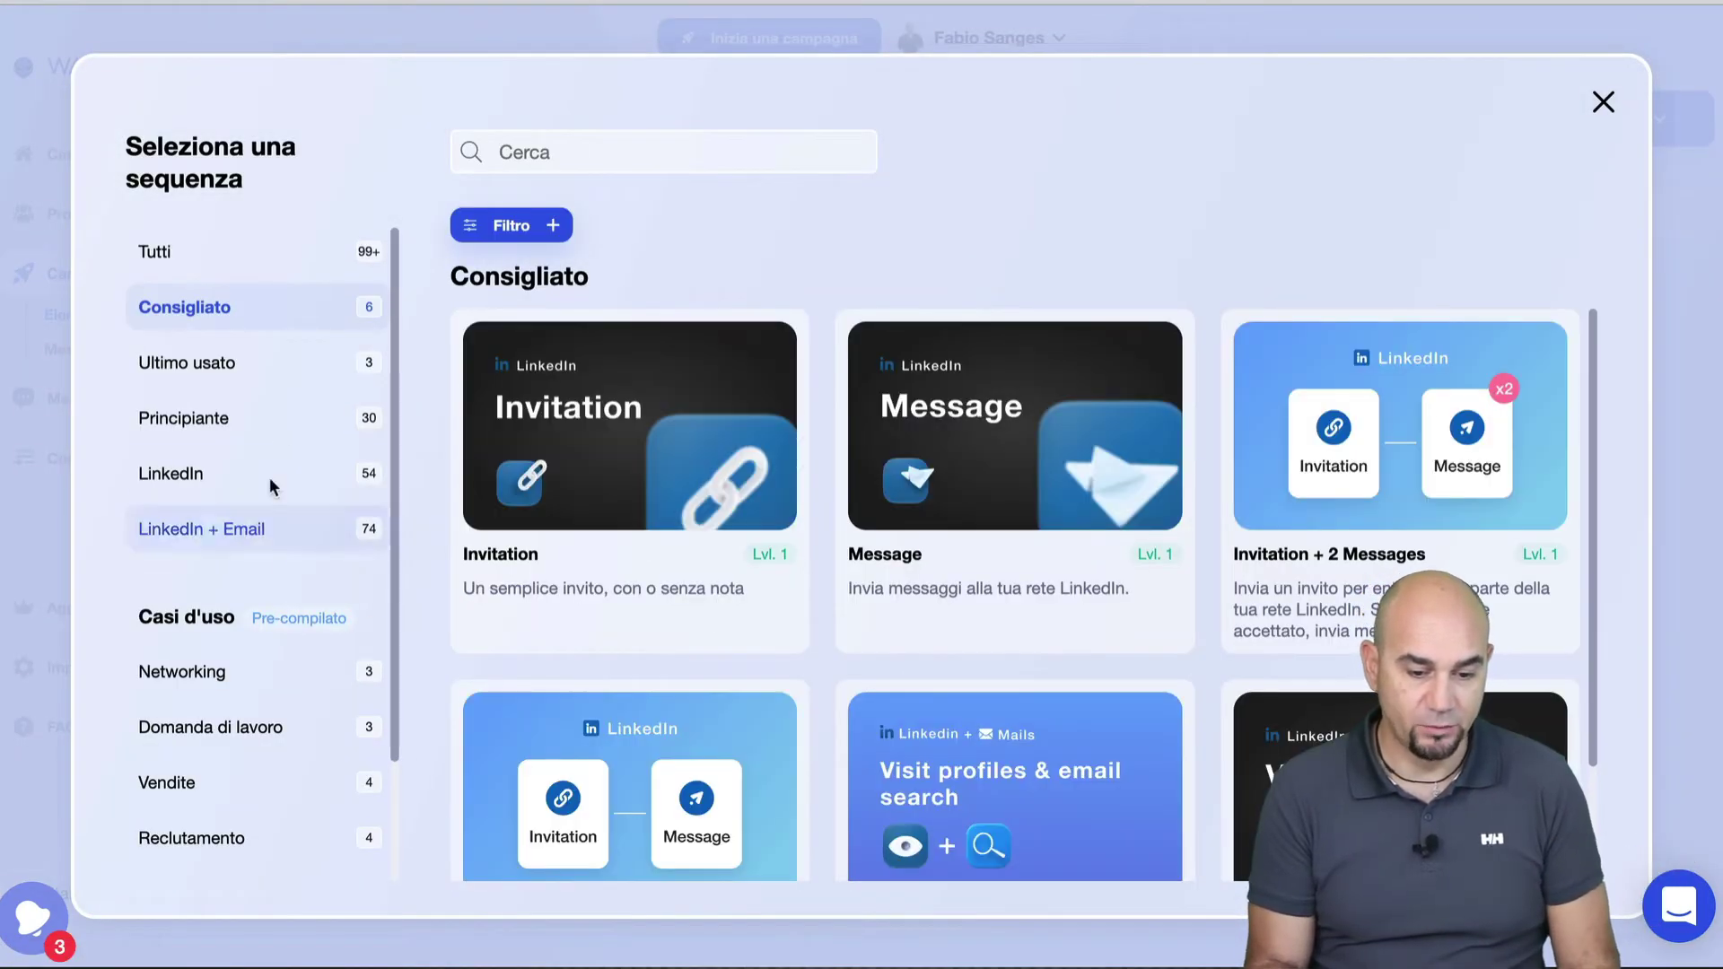
Step: Show the sequences of all categories and browse the available LinkedIn and email templates
{"action": "left_click", "coordinate": [311, 258]}
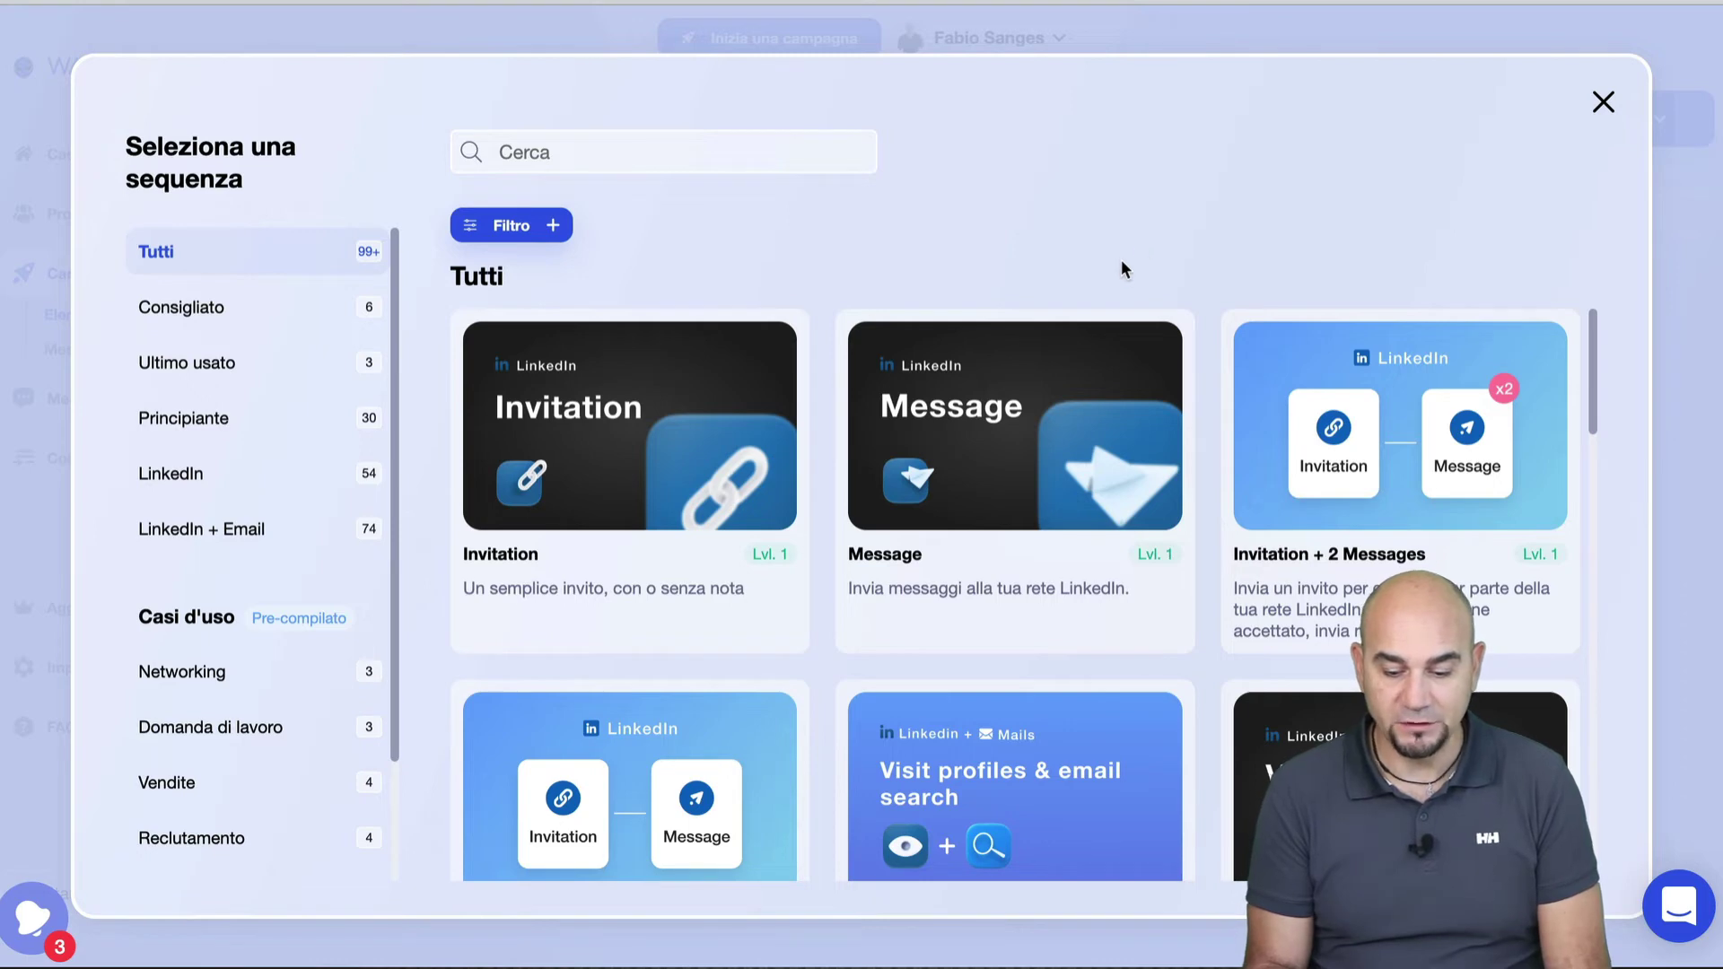
{"action": "mouse_move", "coordinate": [1073, 390]}
{"action": "scroll", "coordinate": [1089, 393], "scroll_direction": "down", "scroll_amount": 3}
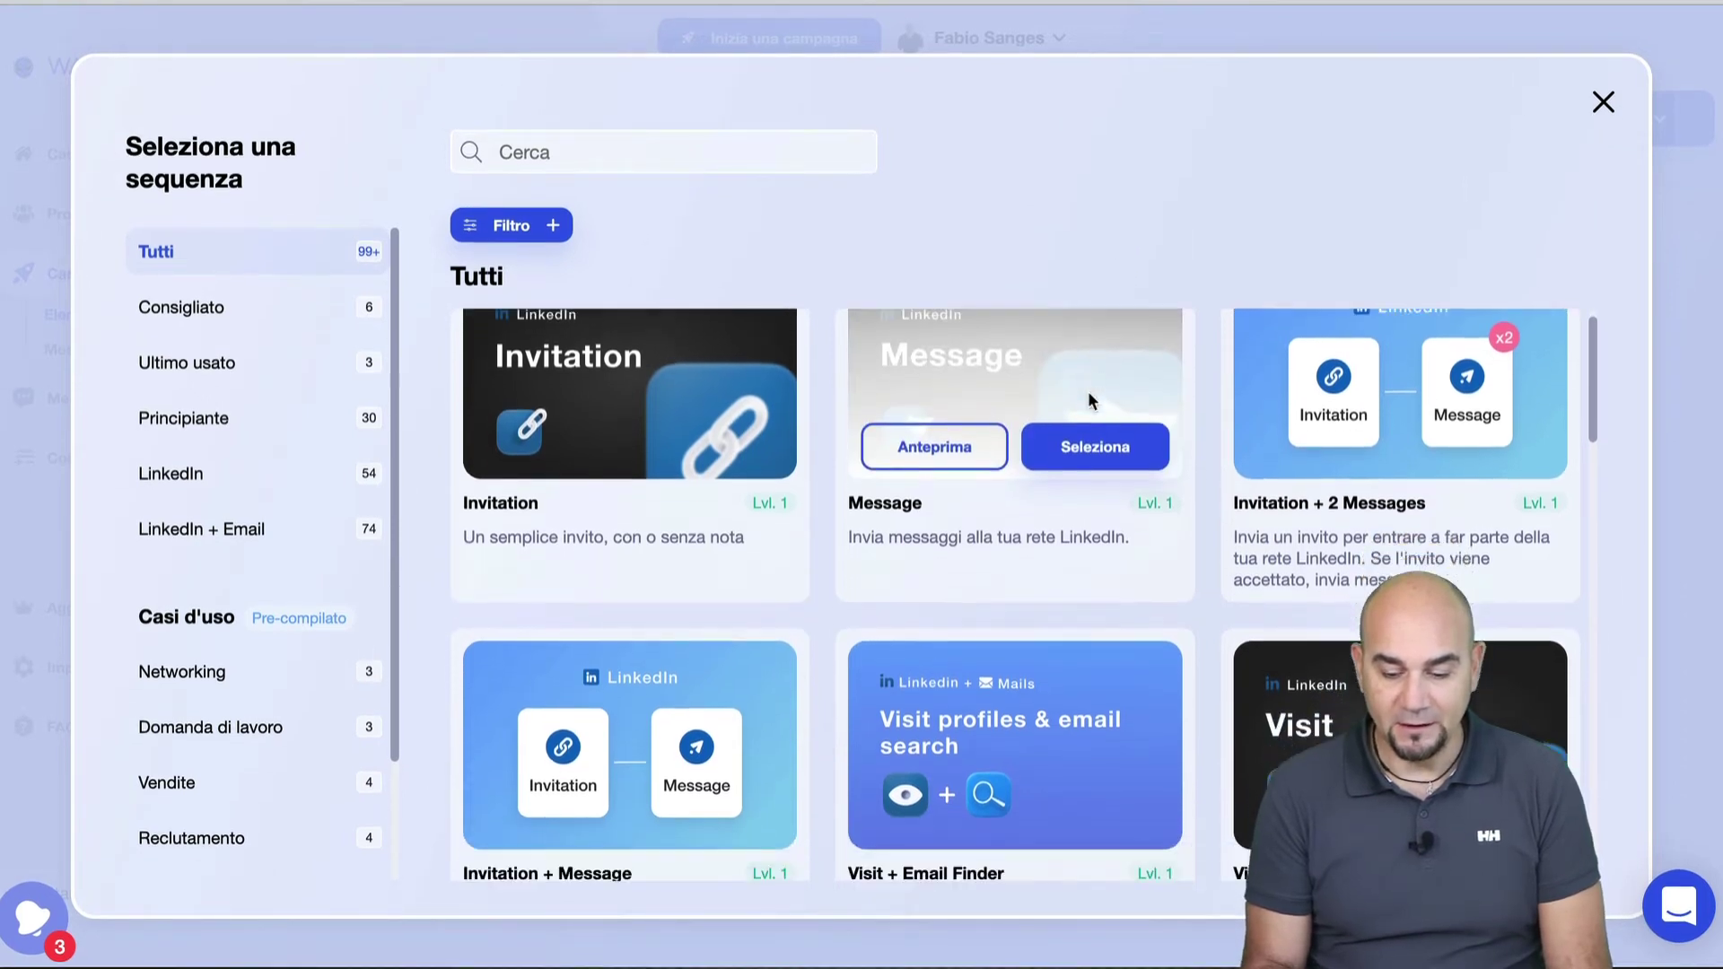
{"action": "scroll", "coordinate": [1088, 399], "scroll_direction": "down", "scroll_amount": 2}
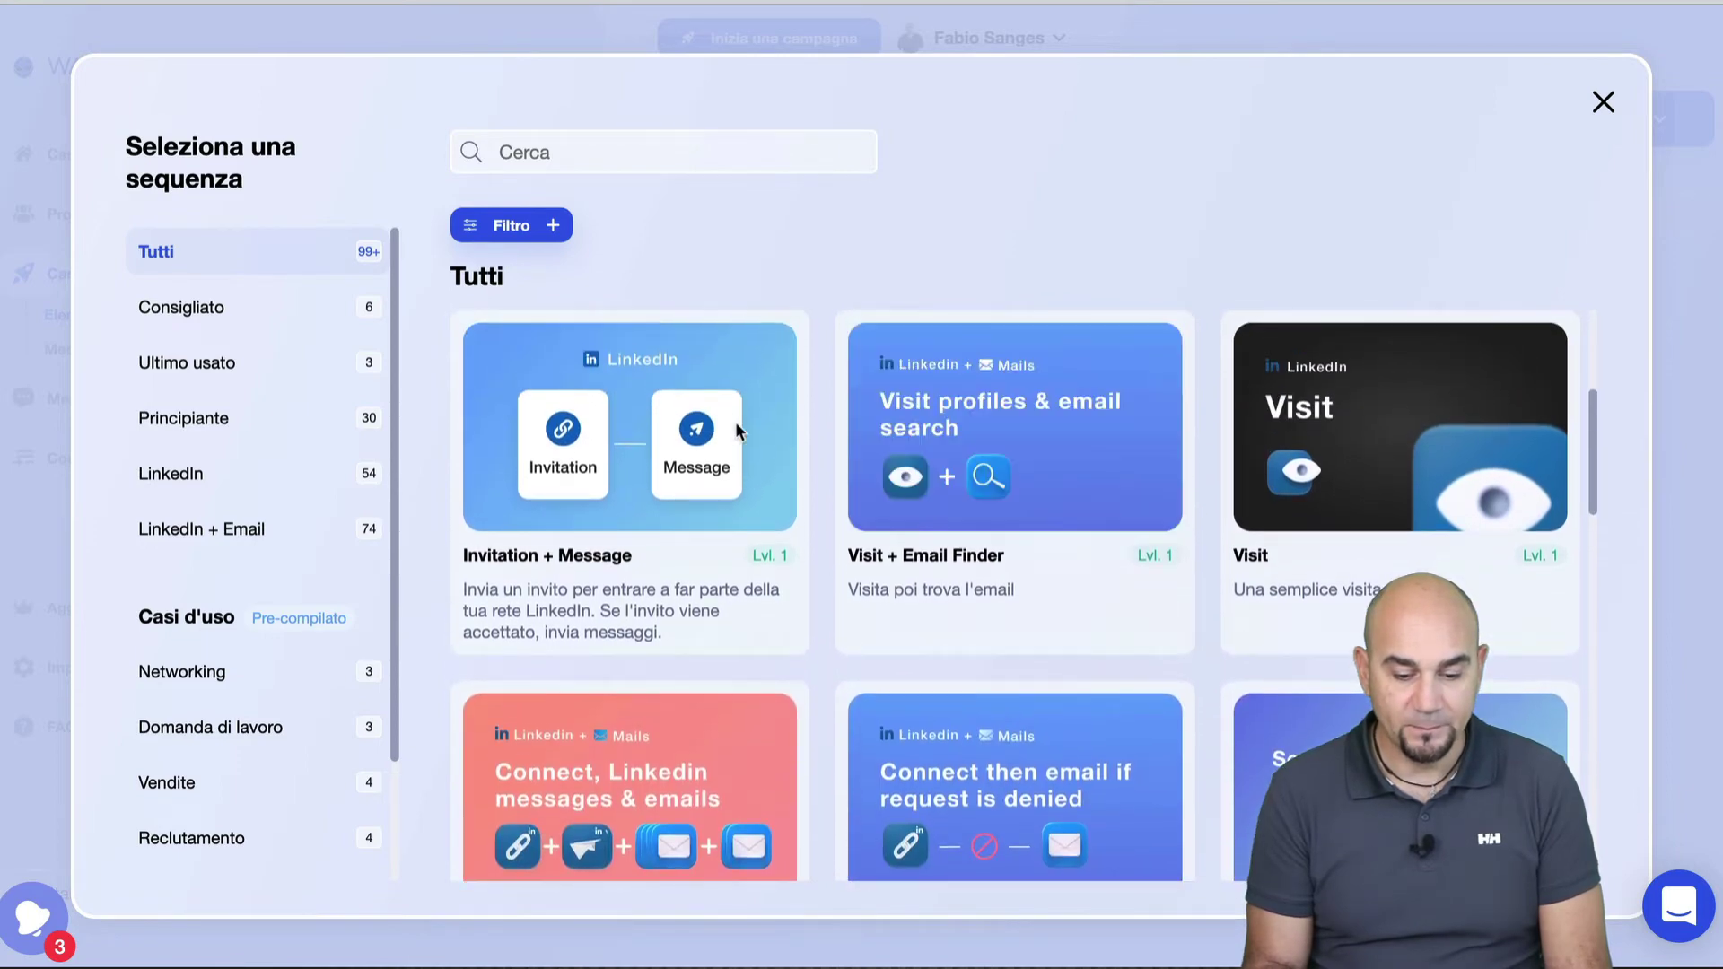
Step: Preview the steps of the Invitation + Message sequence, then close the sequence catalogue
{"action": "mouse_move", "coordinate": [558, 456]}
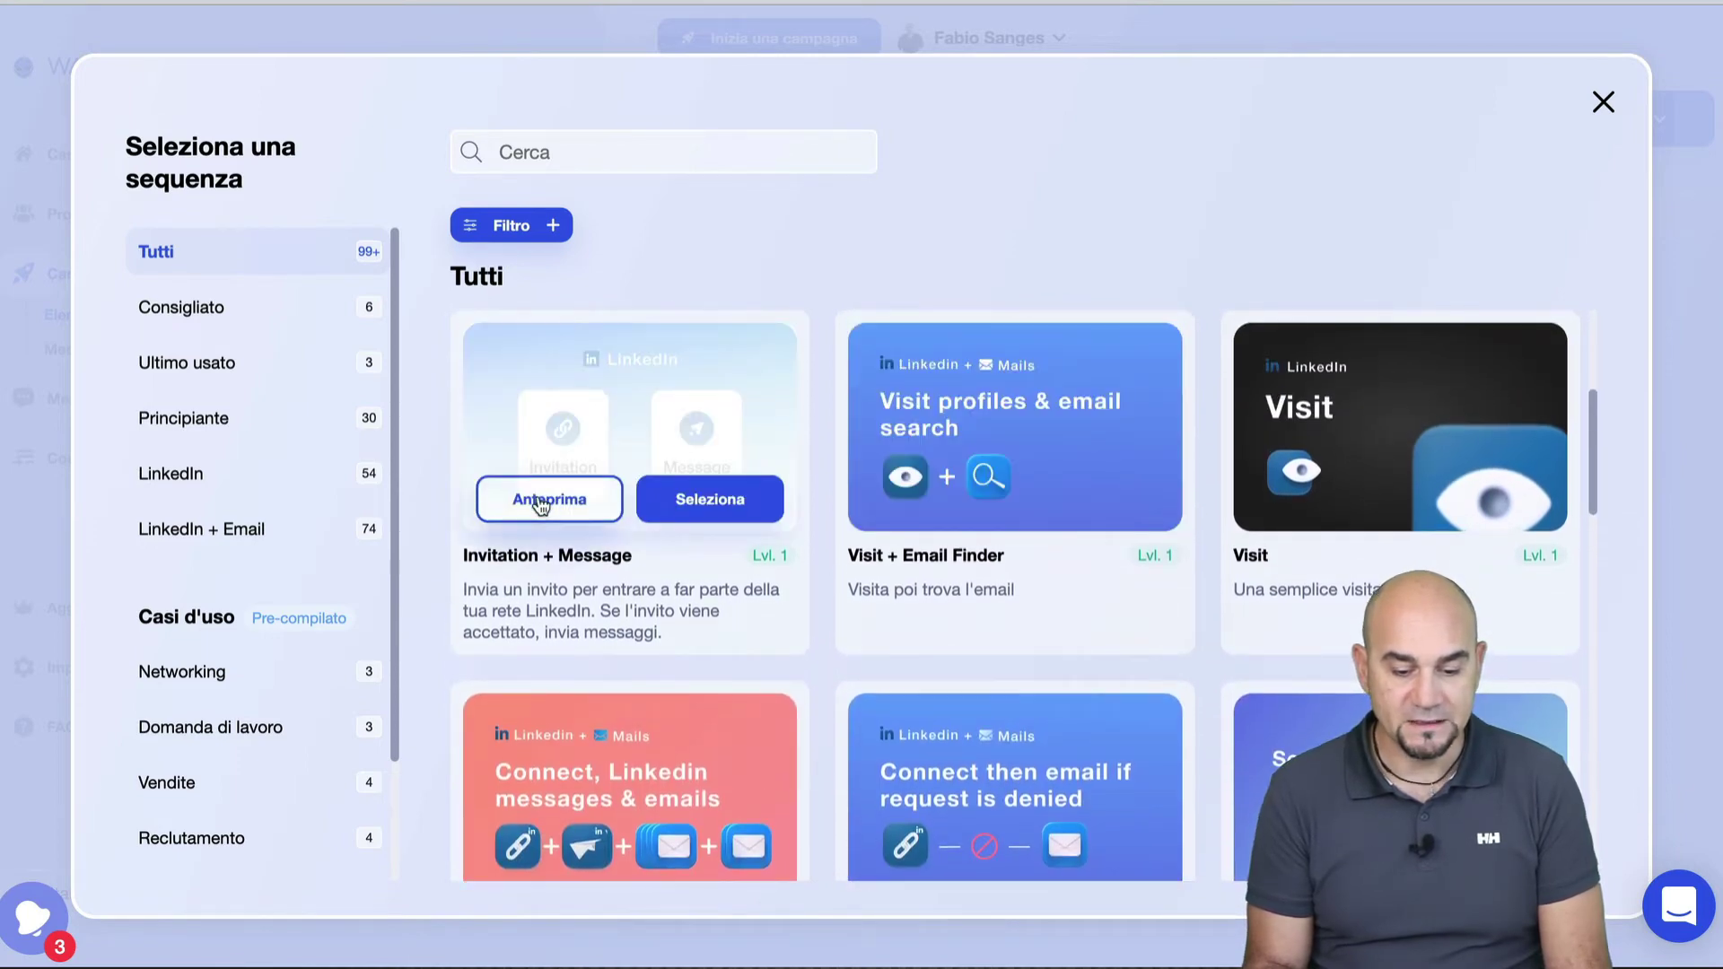
{"action": "left_click", "coordinate": [540, 499]}
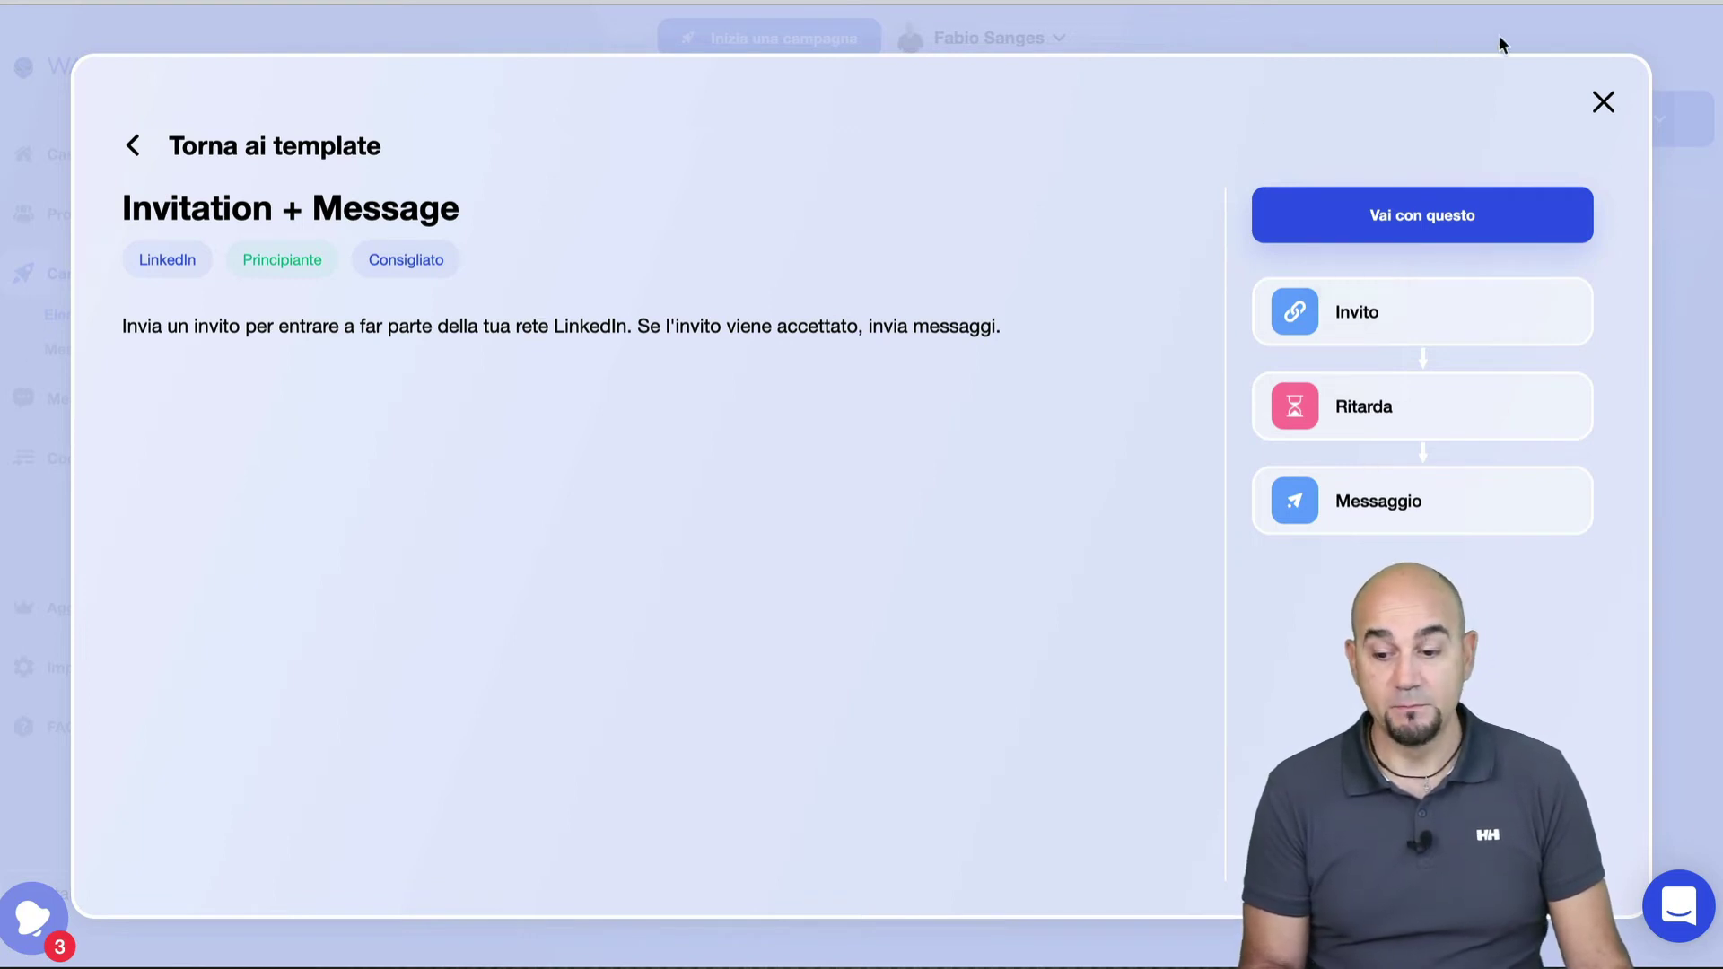
{"action": "left_click", "coordinate": [1603, 106]}
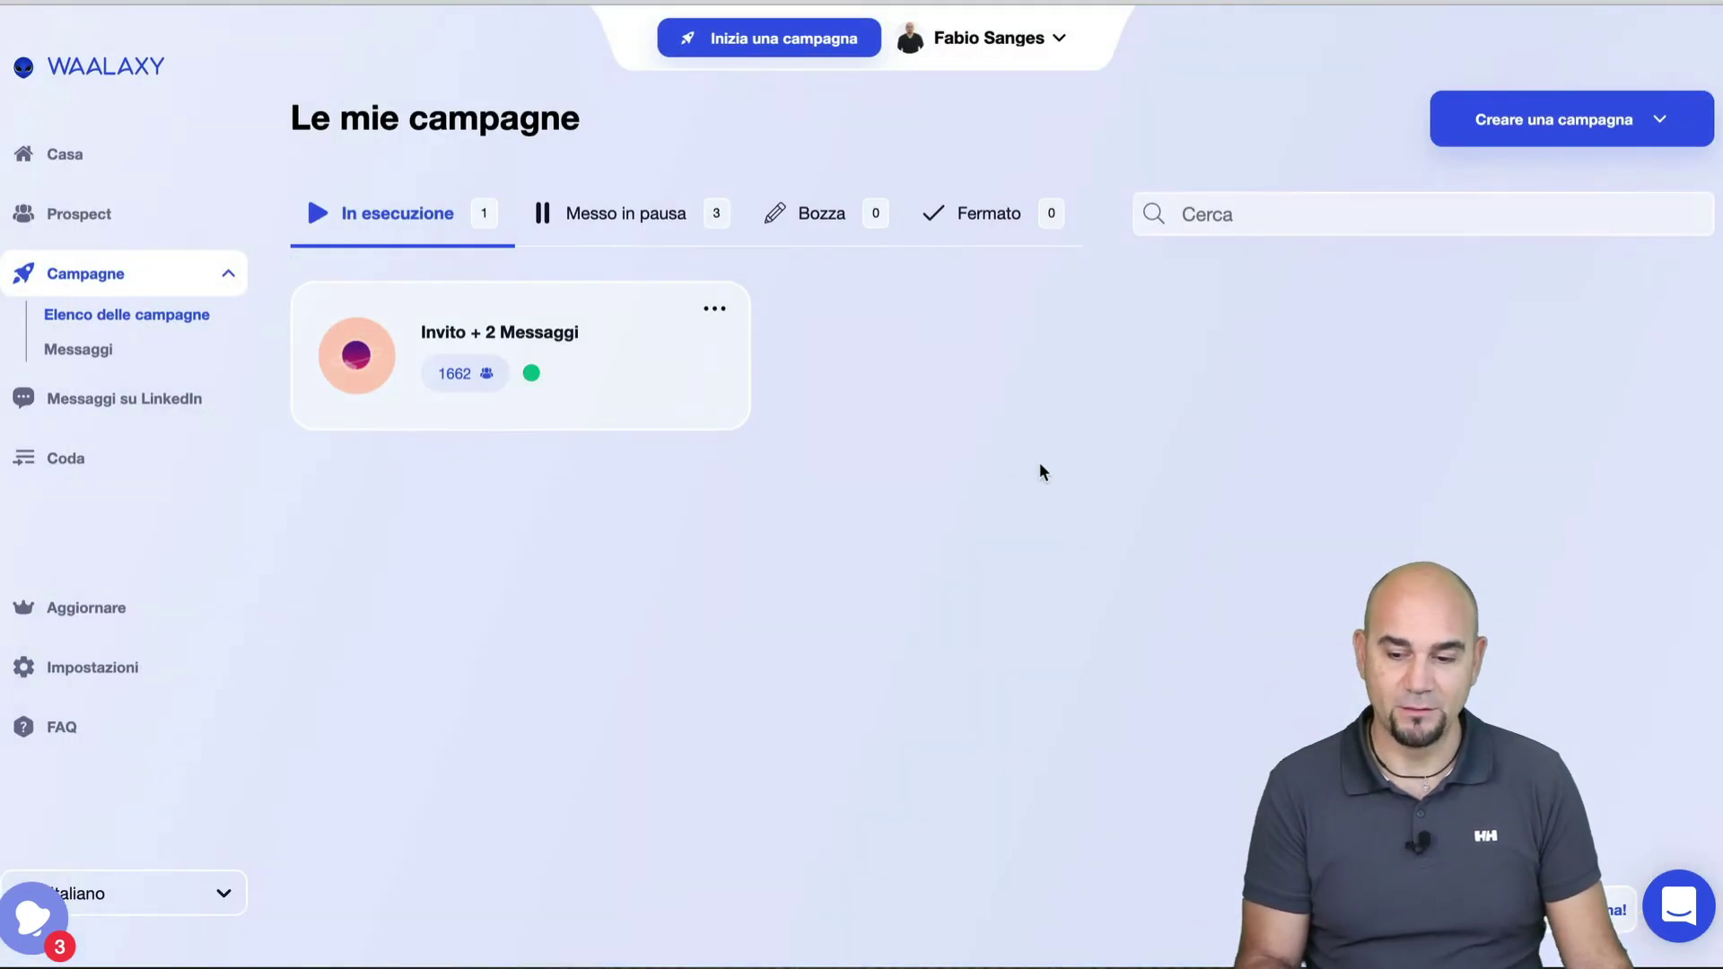
Step: Reopen the sequence catalogue from the campaign creation options and look through the recommended sequences
{"action": "left_click", "coordinate": [1660, 120]}
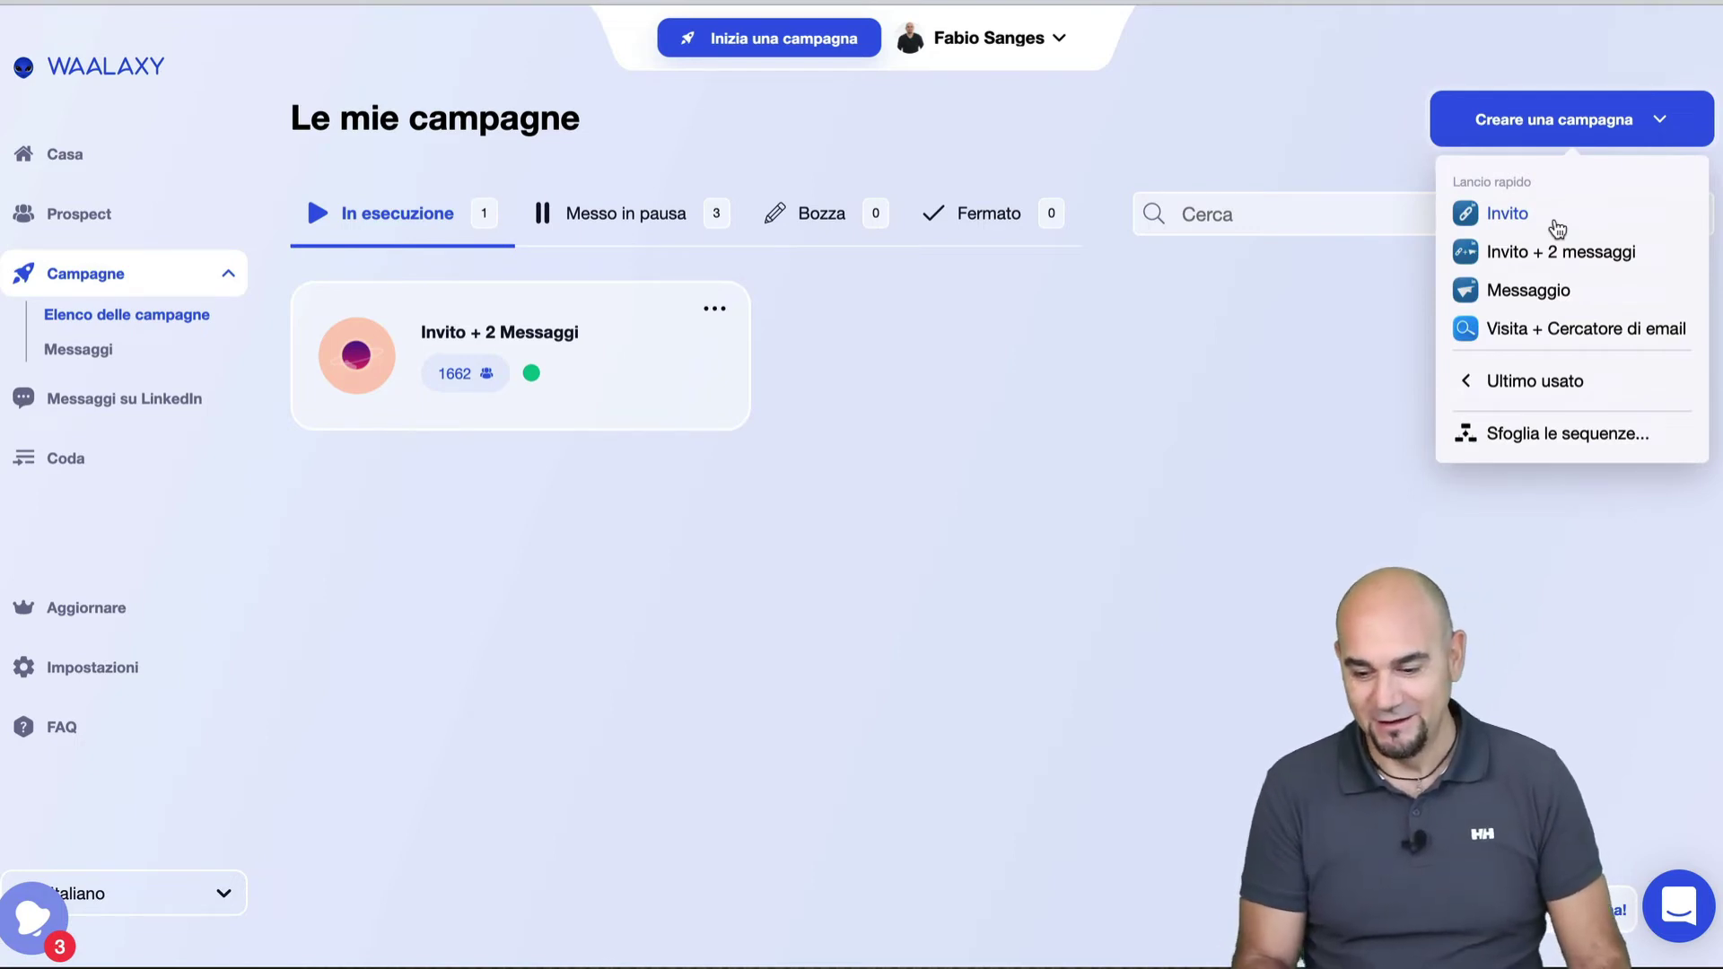
{"action": "left_click", "coordinate": [1543, 434]}
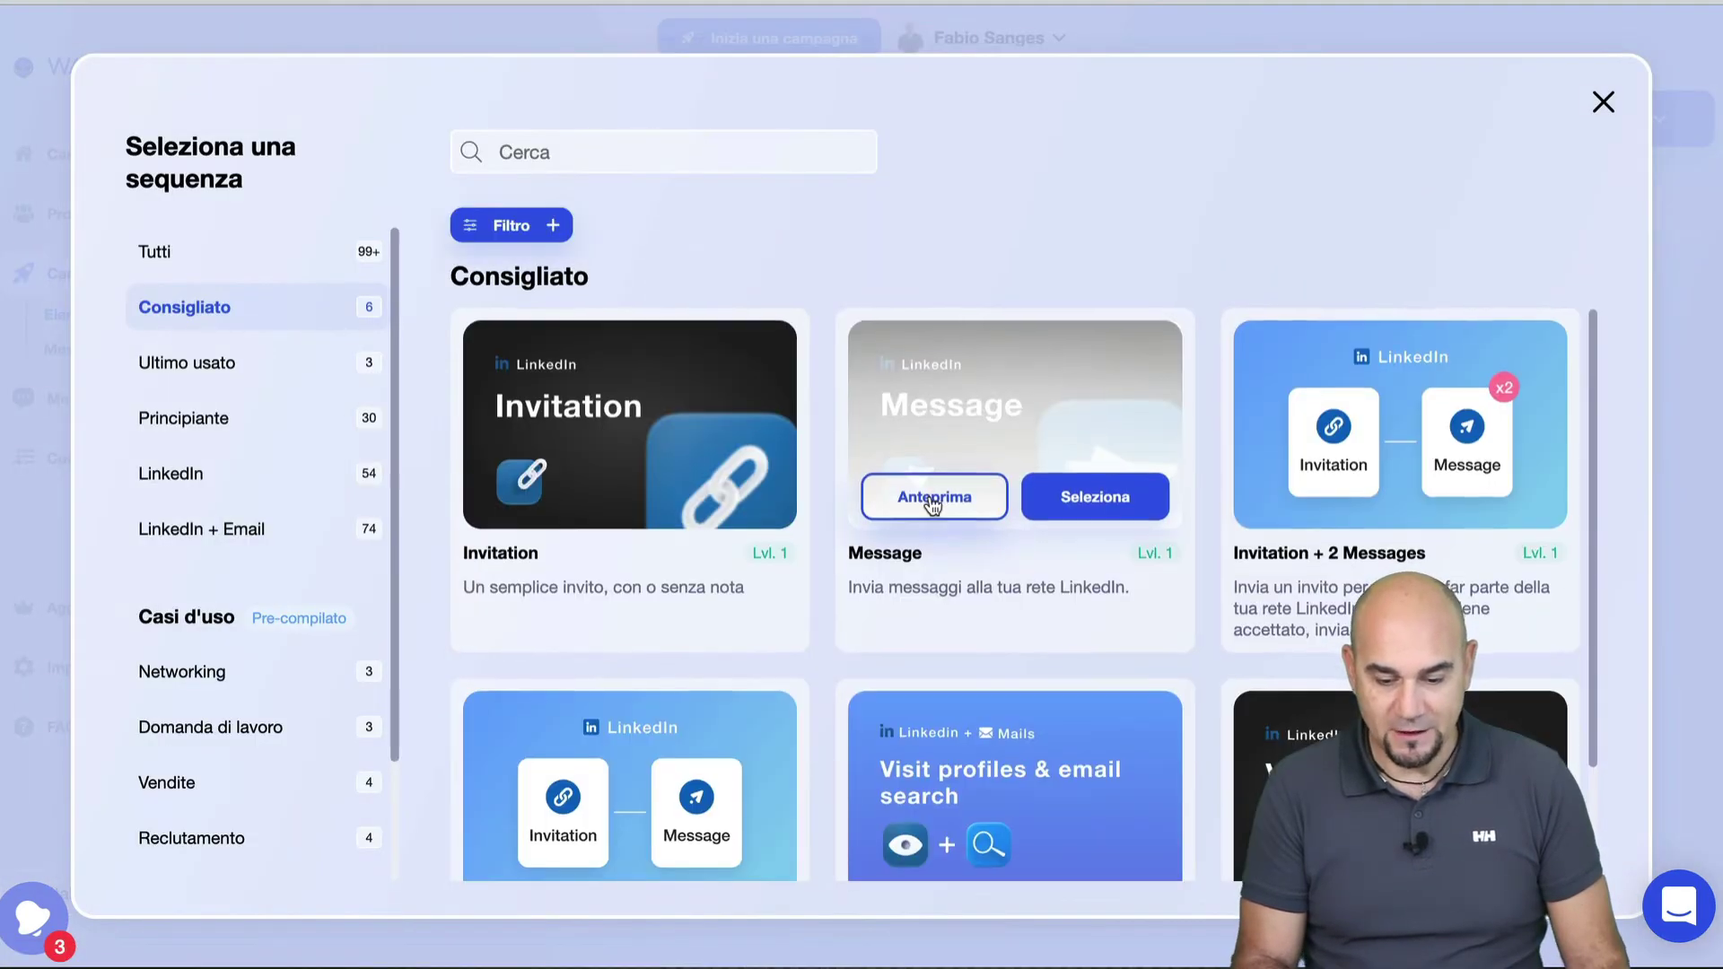
{"action": "scroll", "coordinate": [930, 498], "scroll_direction": "down", "scroll_amount": 2}
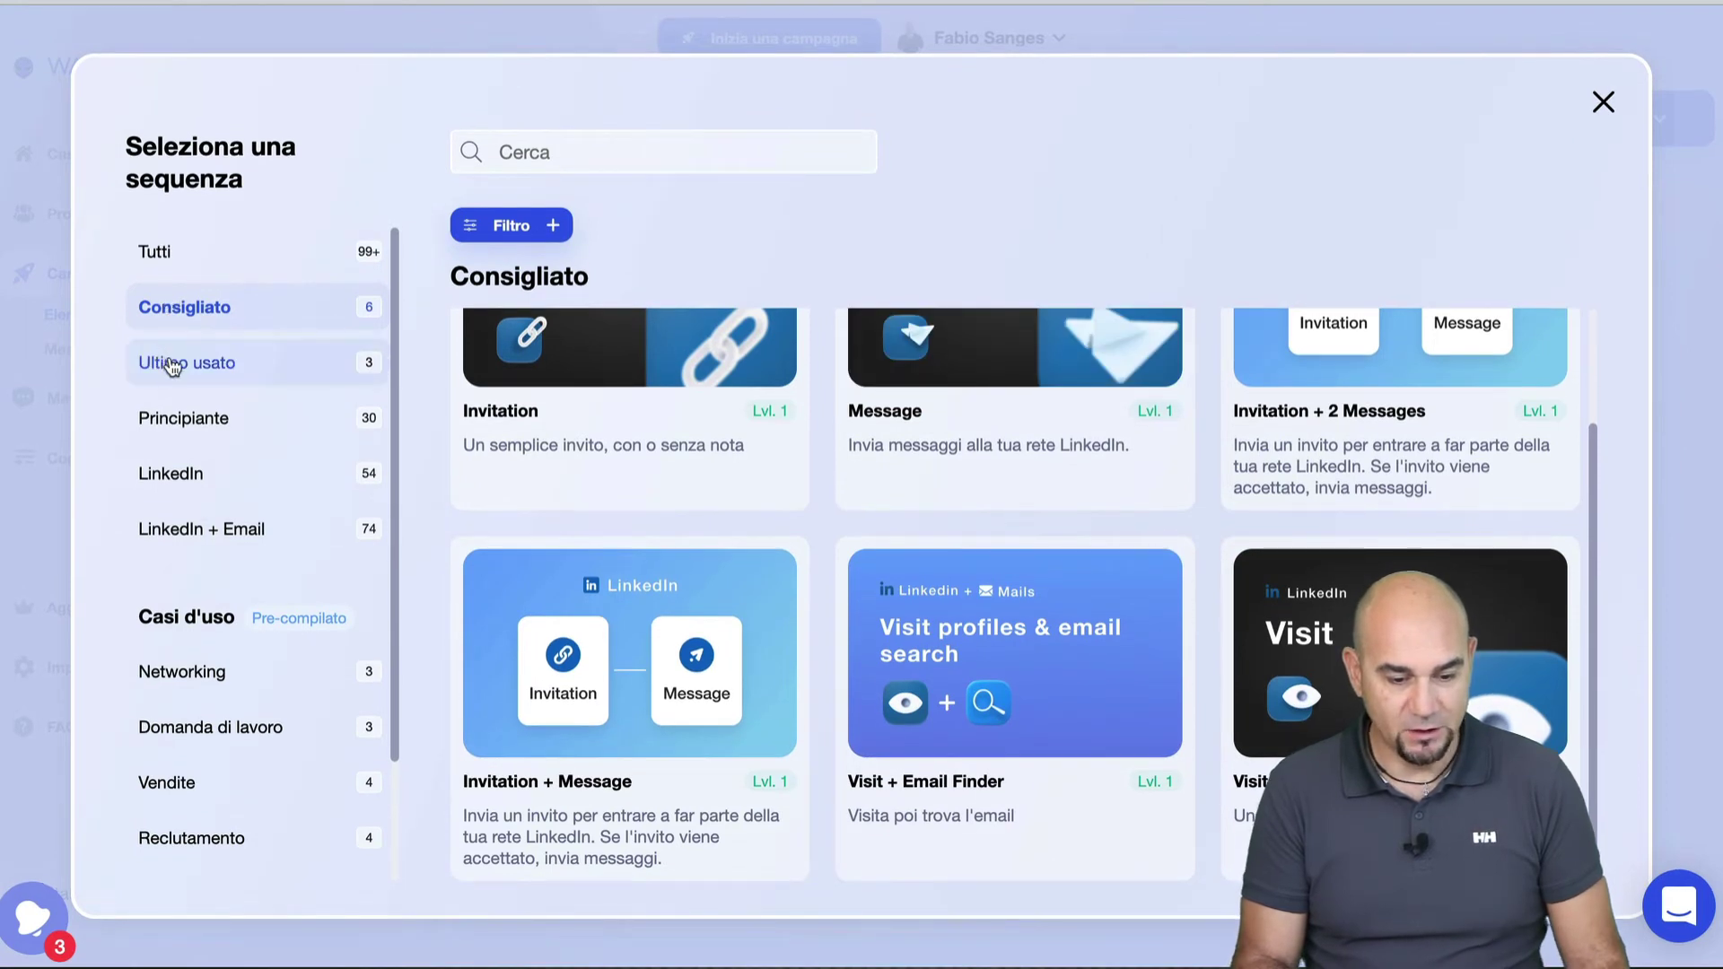
Step: Show the LinkedIn + Email sequences and open the preview of the Heavenly template
{"action": "left_click", "coordinate": [186, 534]}
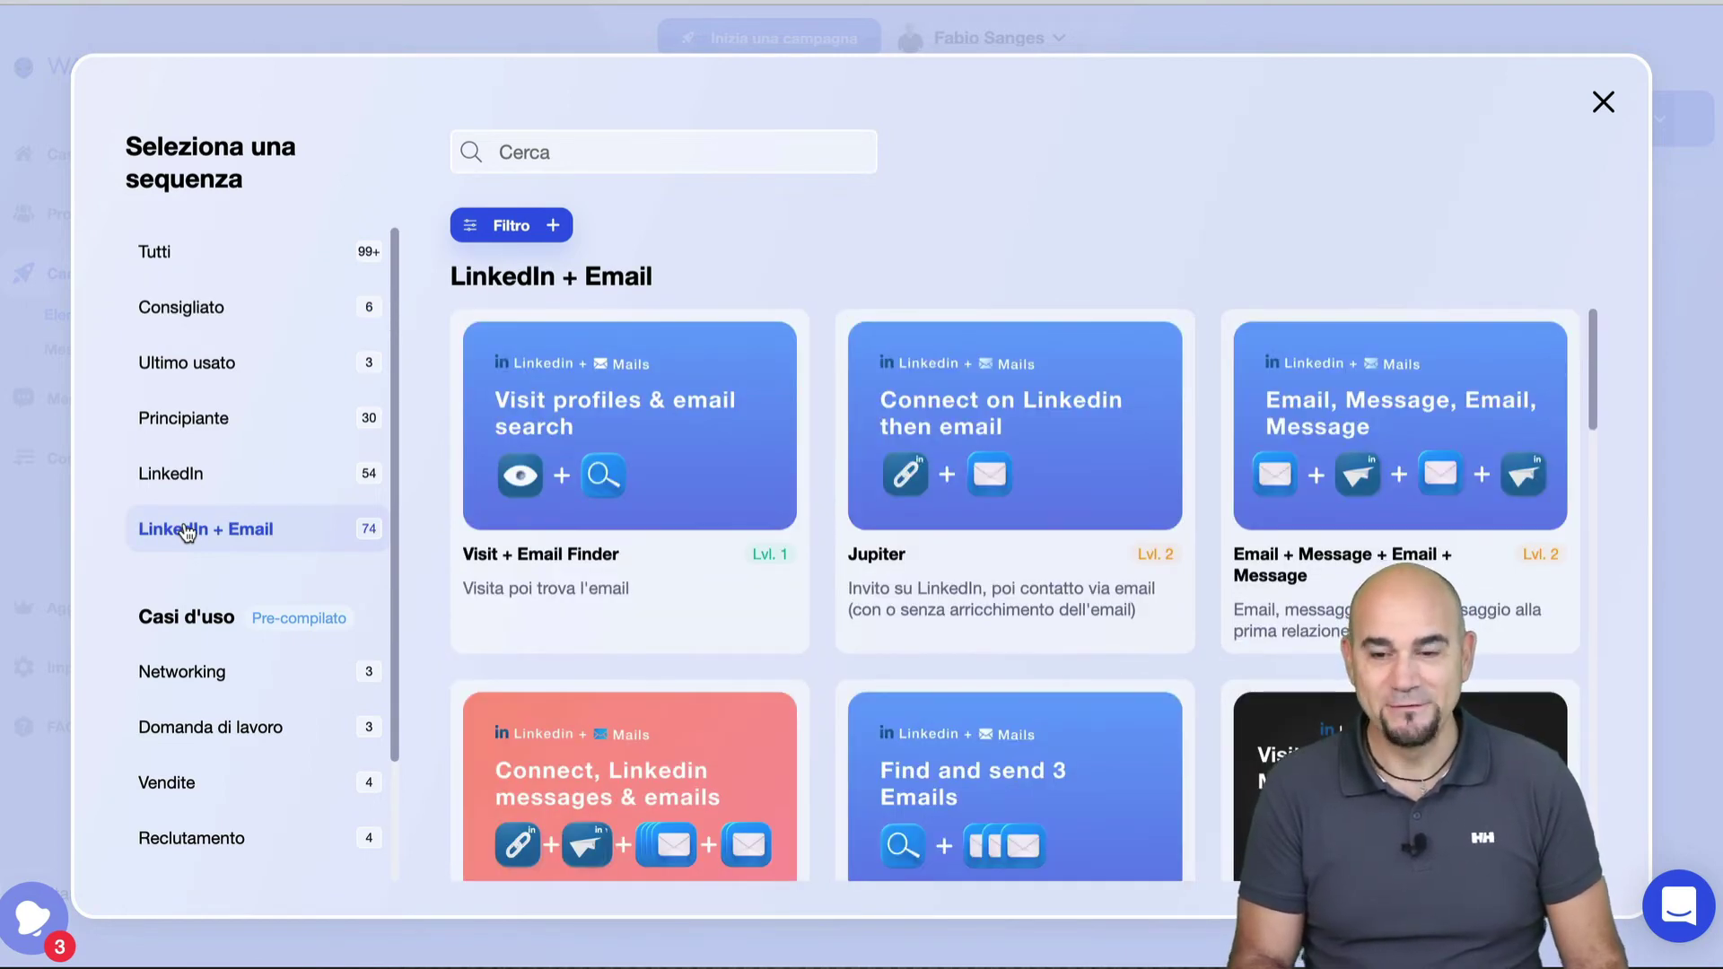
{"action": "mouse_move", "coordinate": [1224, 623]}
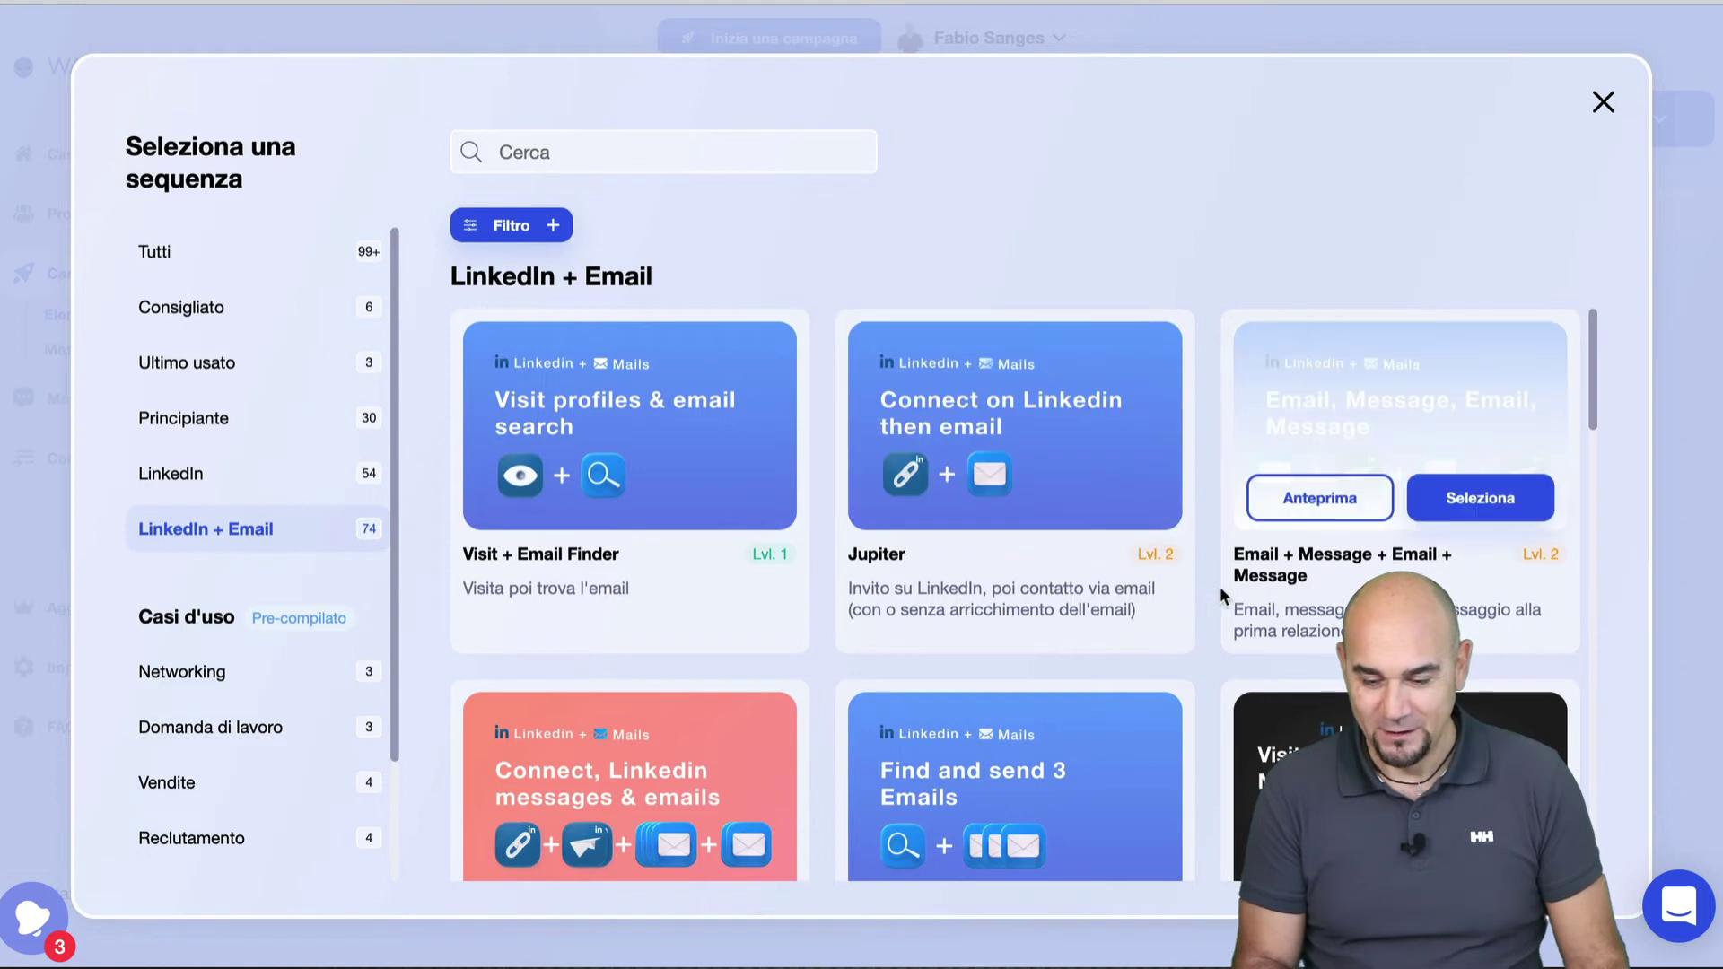
{"action": "scroll", "coordinate": [1220, 593], "scroll_direction": "down", "scroll_amount": 3}
{"action": "scroll", "coordinate": [1220, 585], "scroll_direction": "down", "scroll_amount": 1}
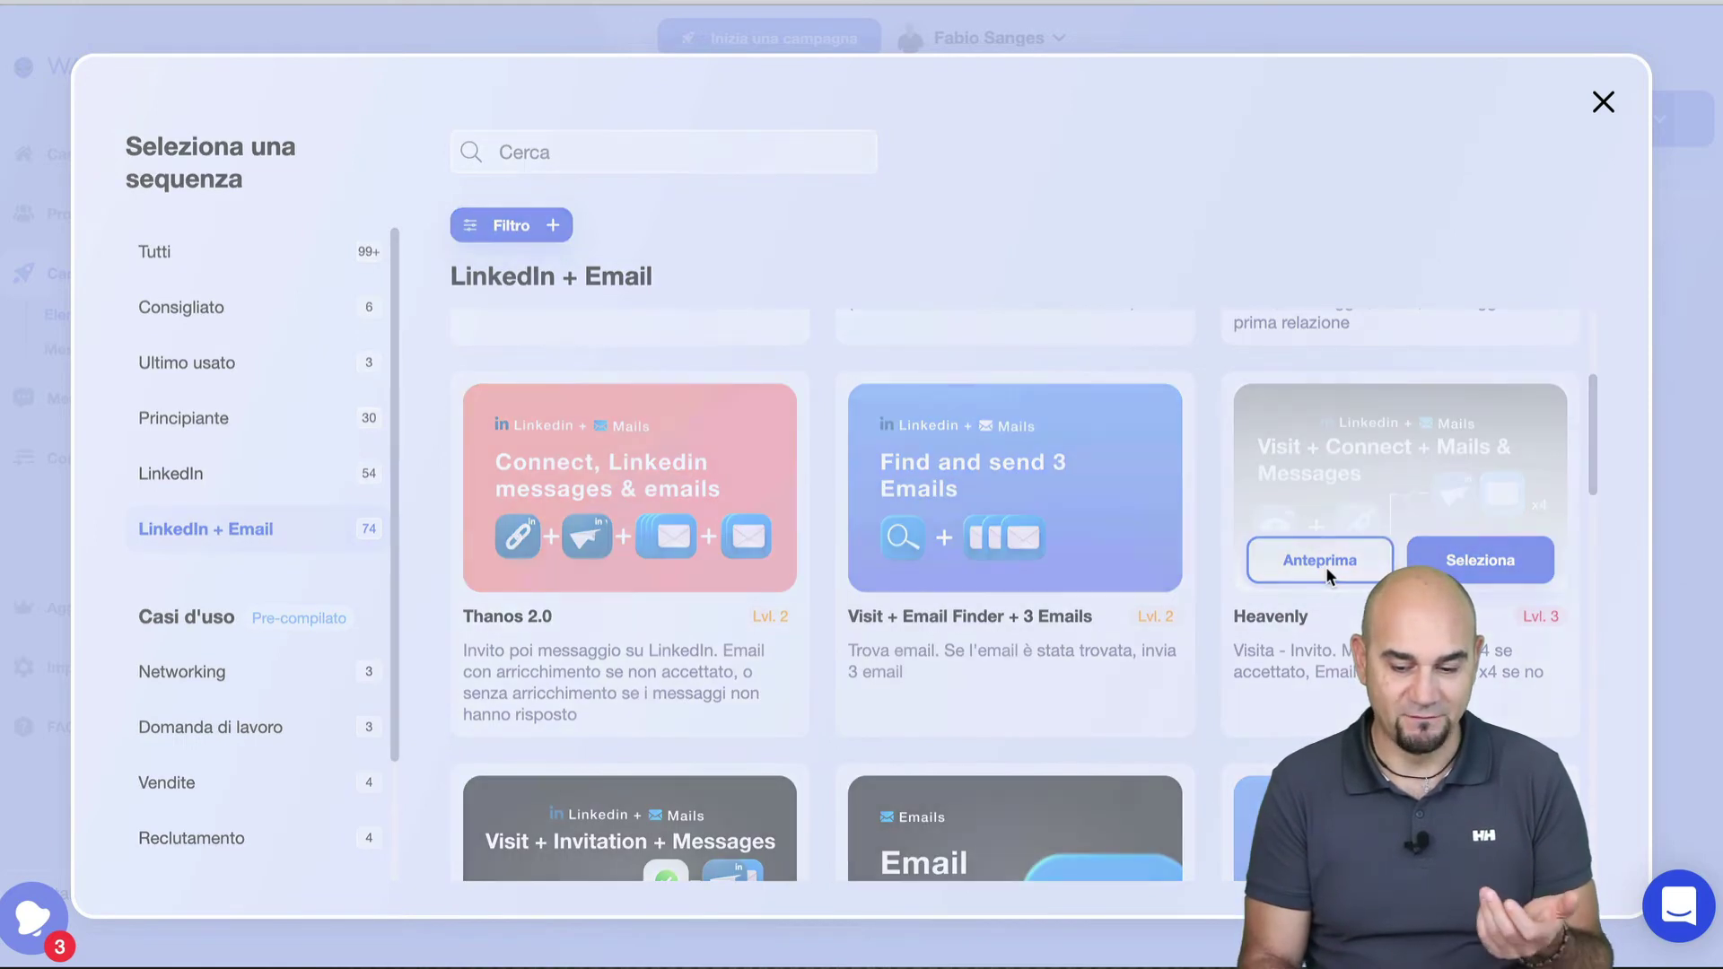
{"action": "left_click", "coordinate": [1327, 567]}
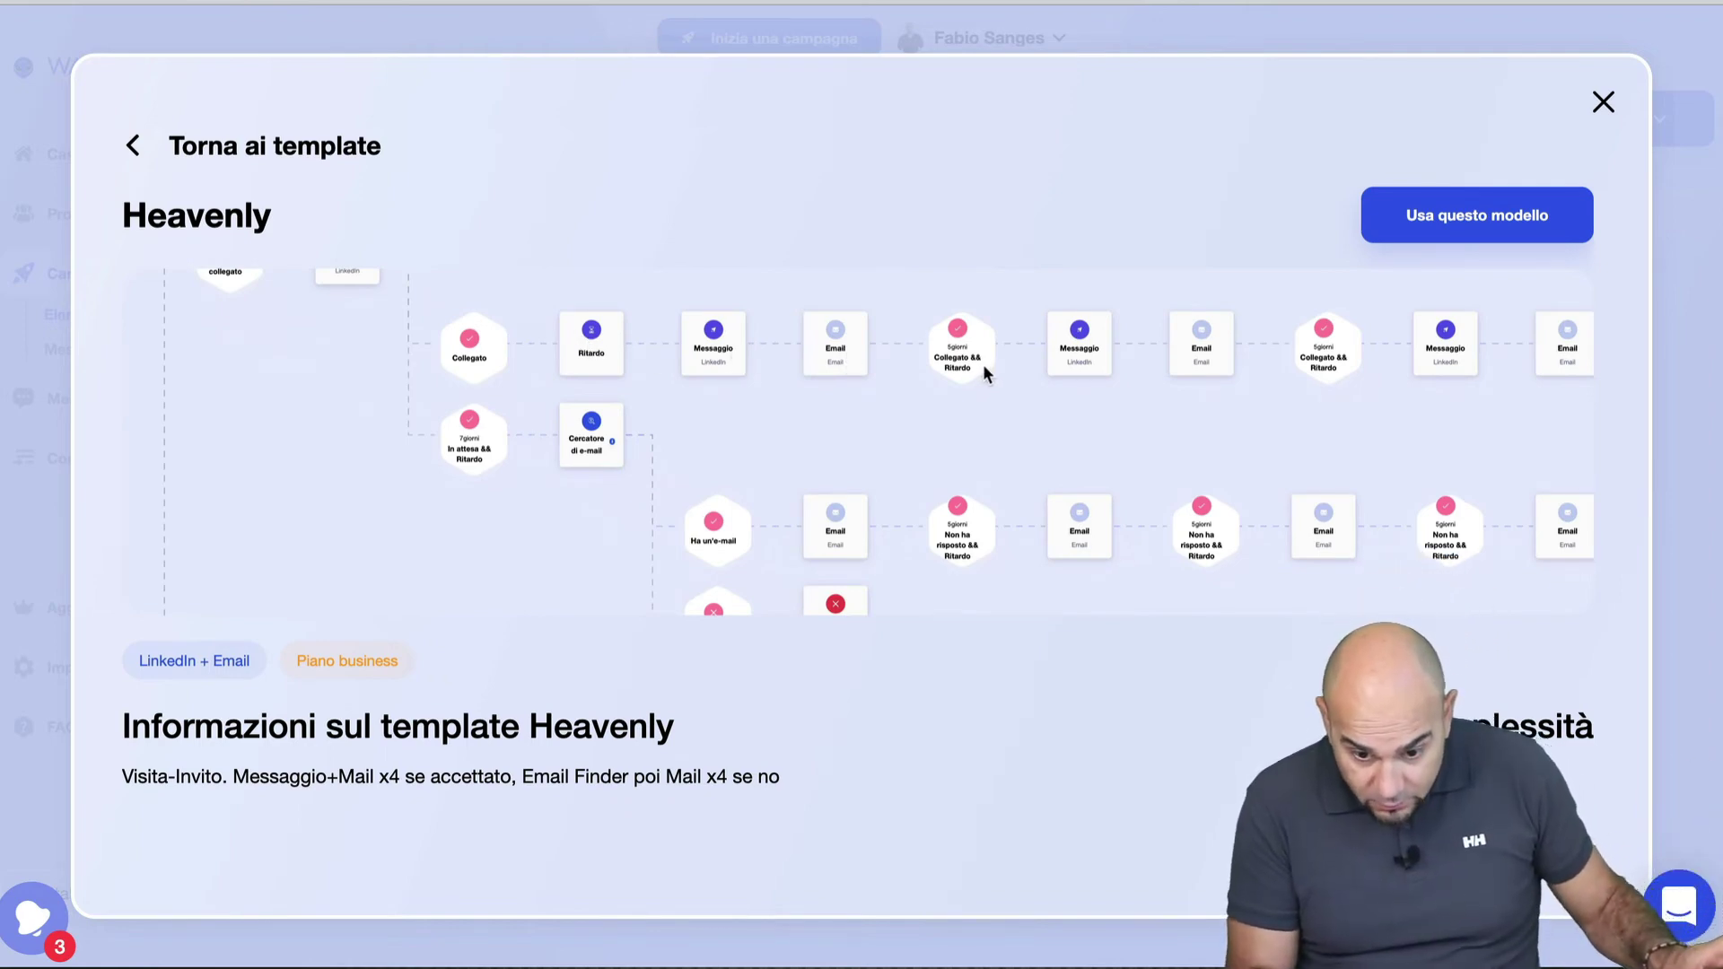
Step: Examine Heavenly's connected branch, following its alternating LinkedIn messages, emails and delays to the end of the flow
{"action": "scroll", "coordinate": [992, 355], "scroll_direction": "up", "scroll_amount": 5}
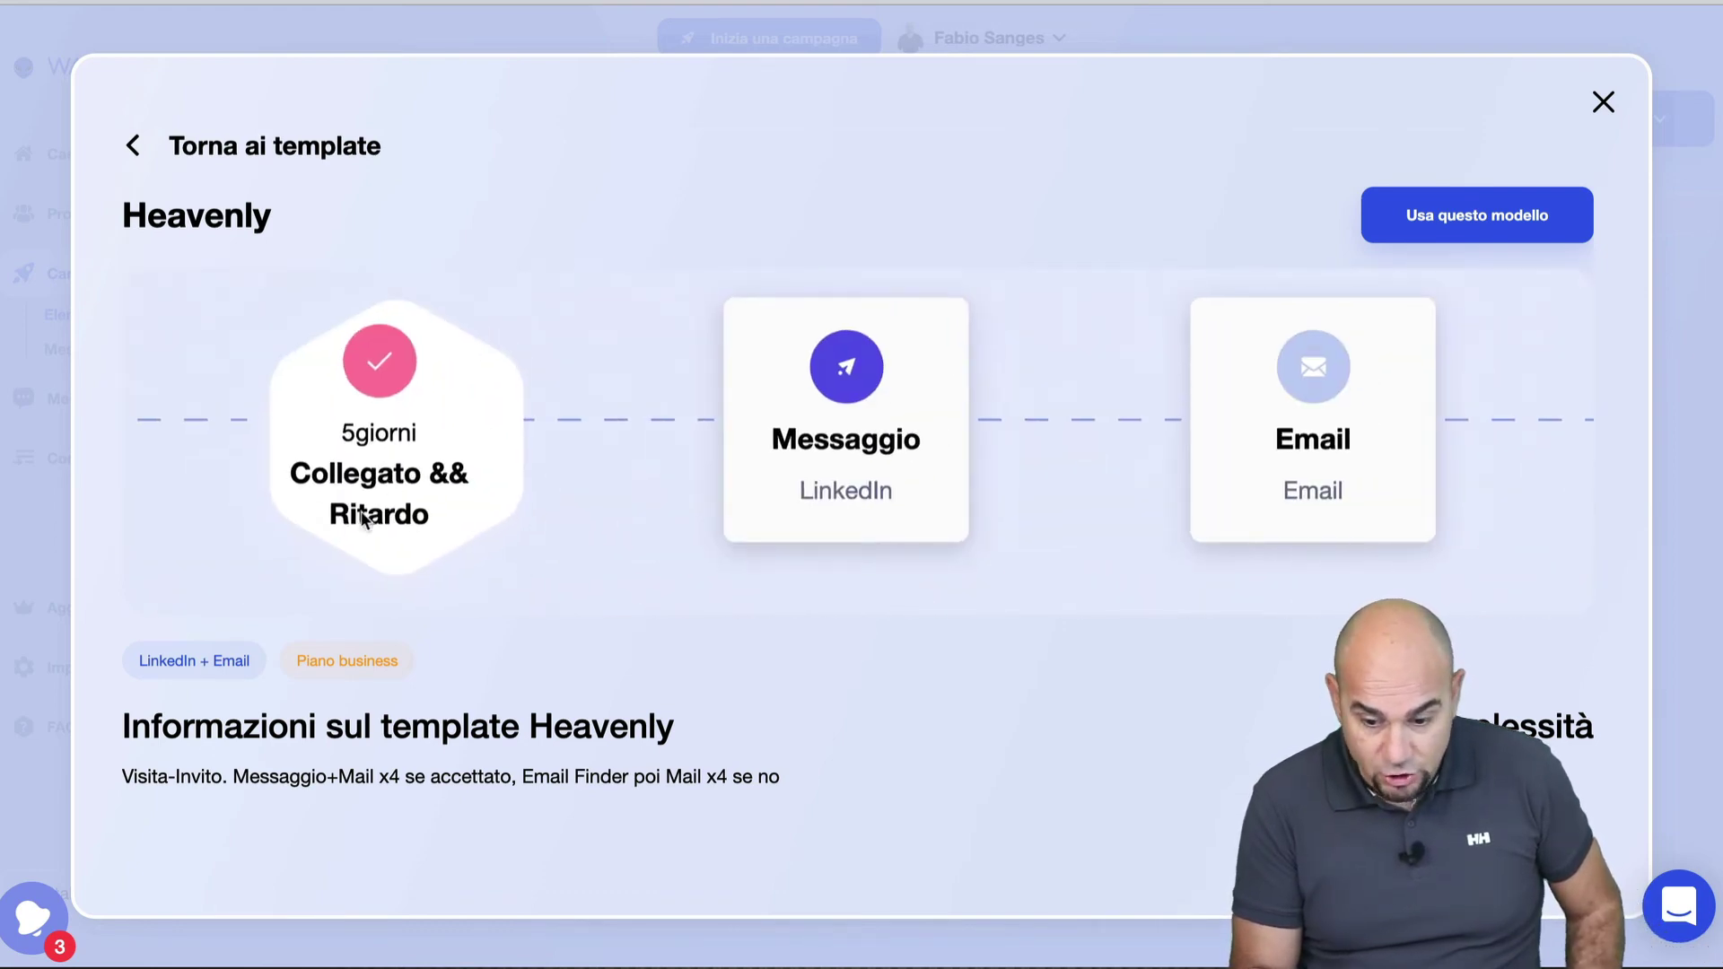
{"action": "scroll", "coordinate": [983, 454], "scroll_direction": "right", "scroll_amount": 8}
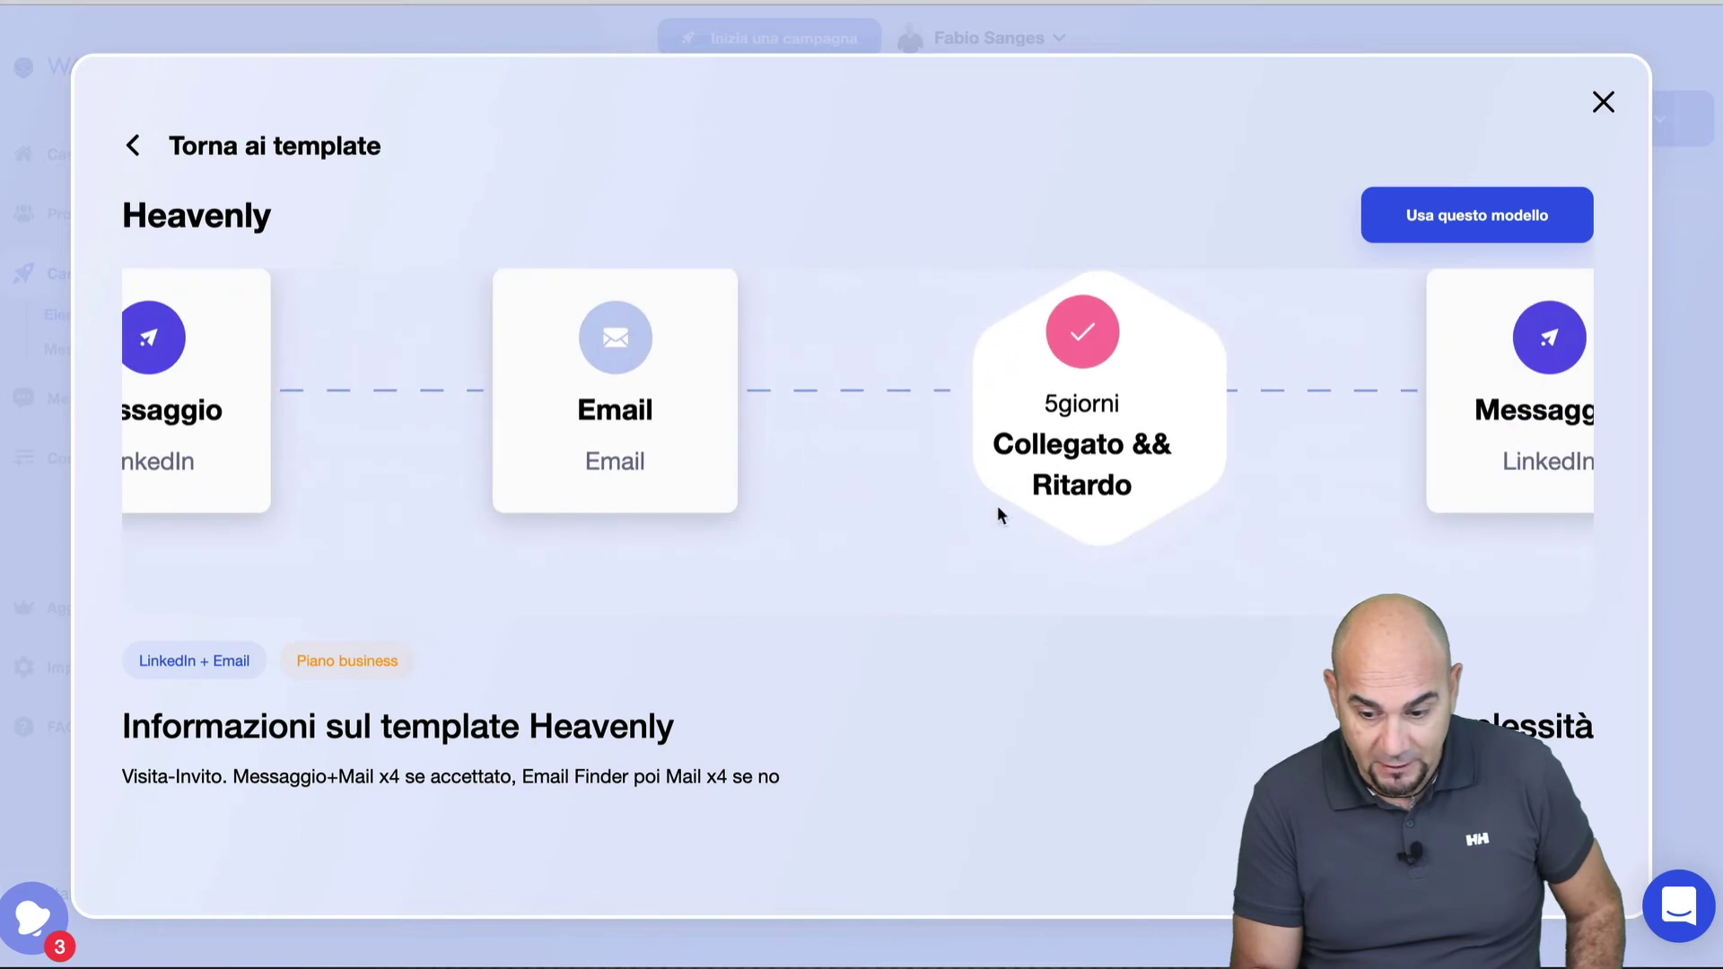
{"action": "left_click_drag", "start_coordinate": [1018, 518], "coordinate": [578, 488]}
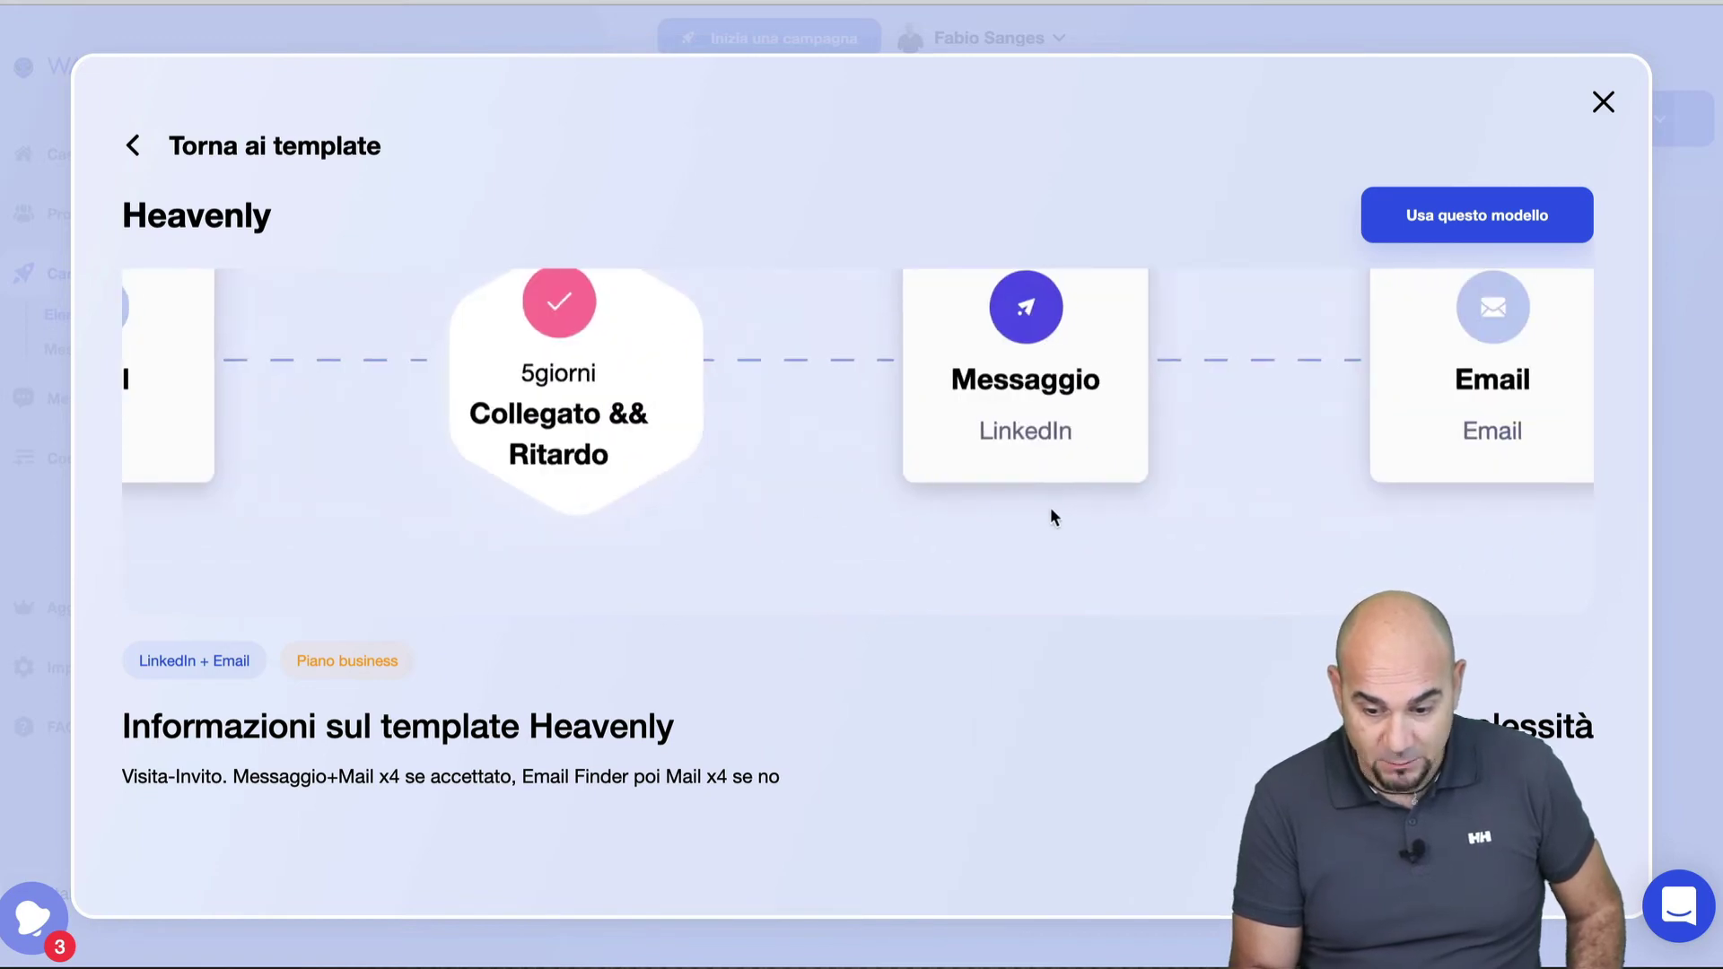
{"action": "left_click_drag", "start_coordinate": [1050, 508], "coordinate": [490, 484]}
{"action": "left_click_drag", "start_coordinate": [1157, 466], "coordinate": [416, 487]}
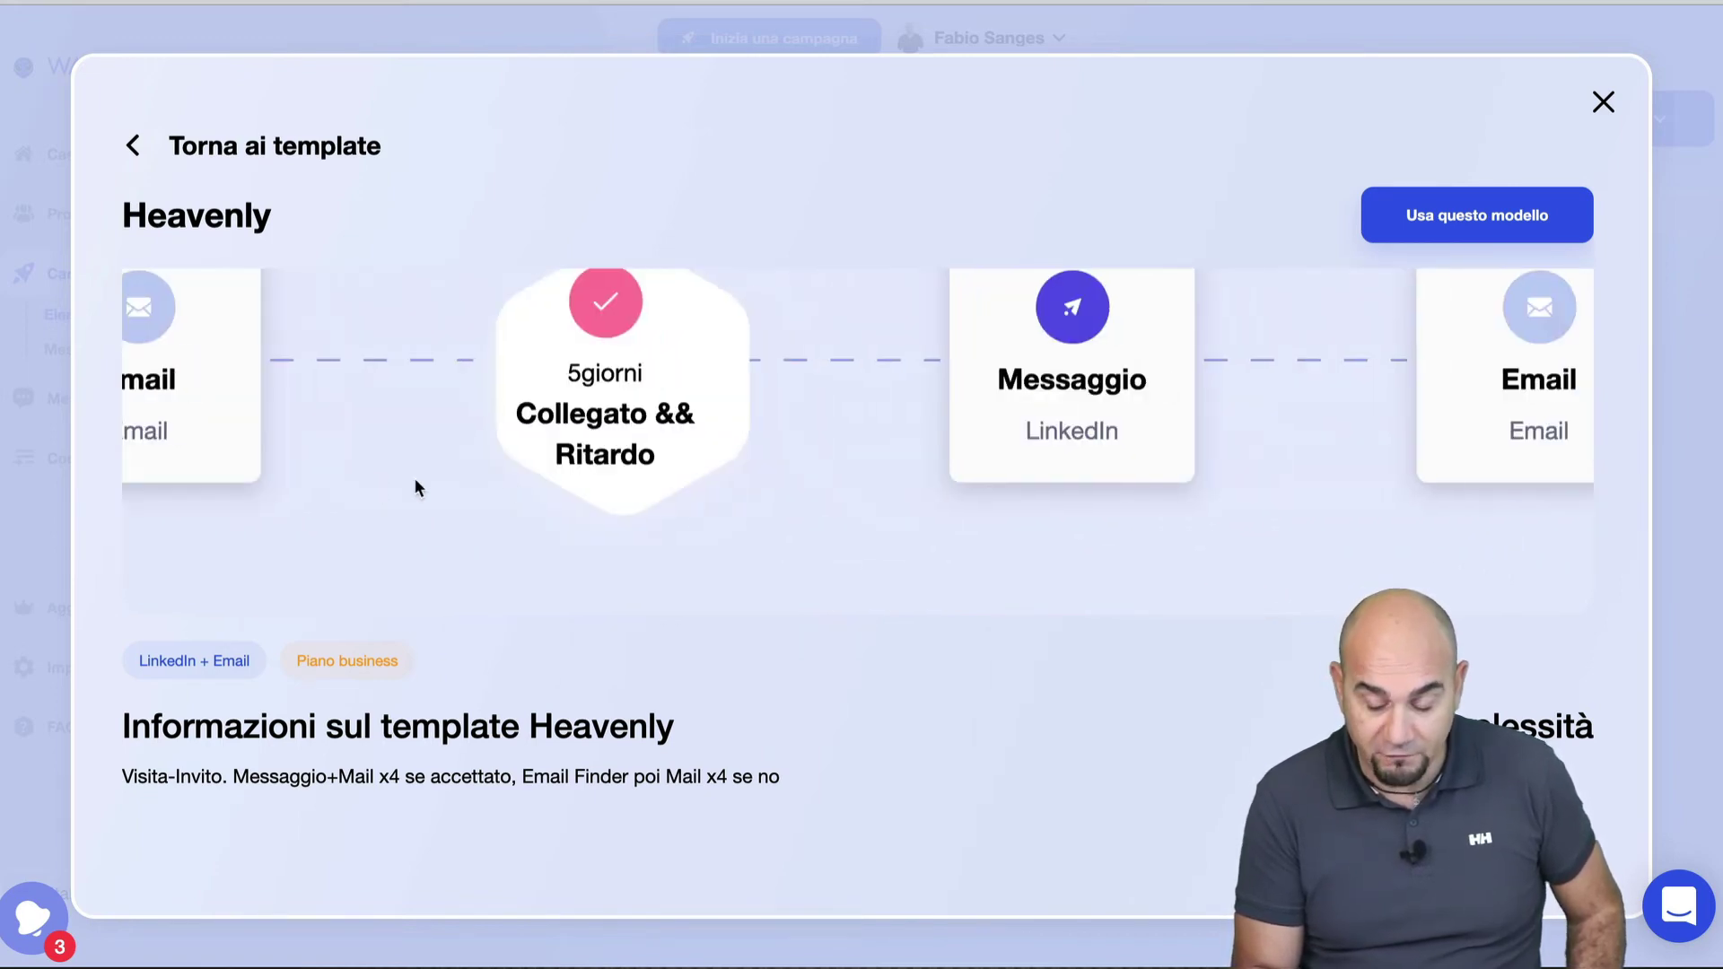
{"action": "left_click_drag", "start_coordinate": [1091, 459], "coordinate": [515, 464]}
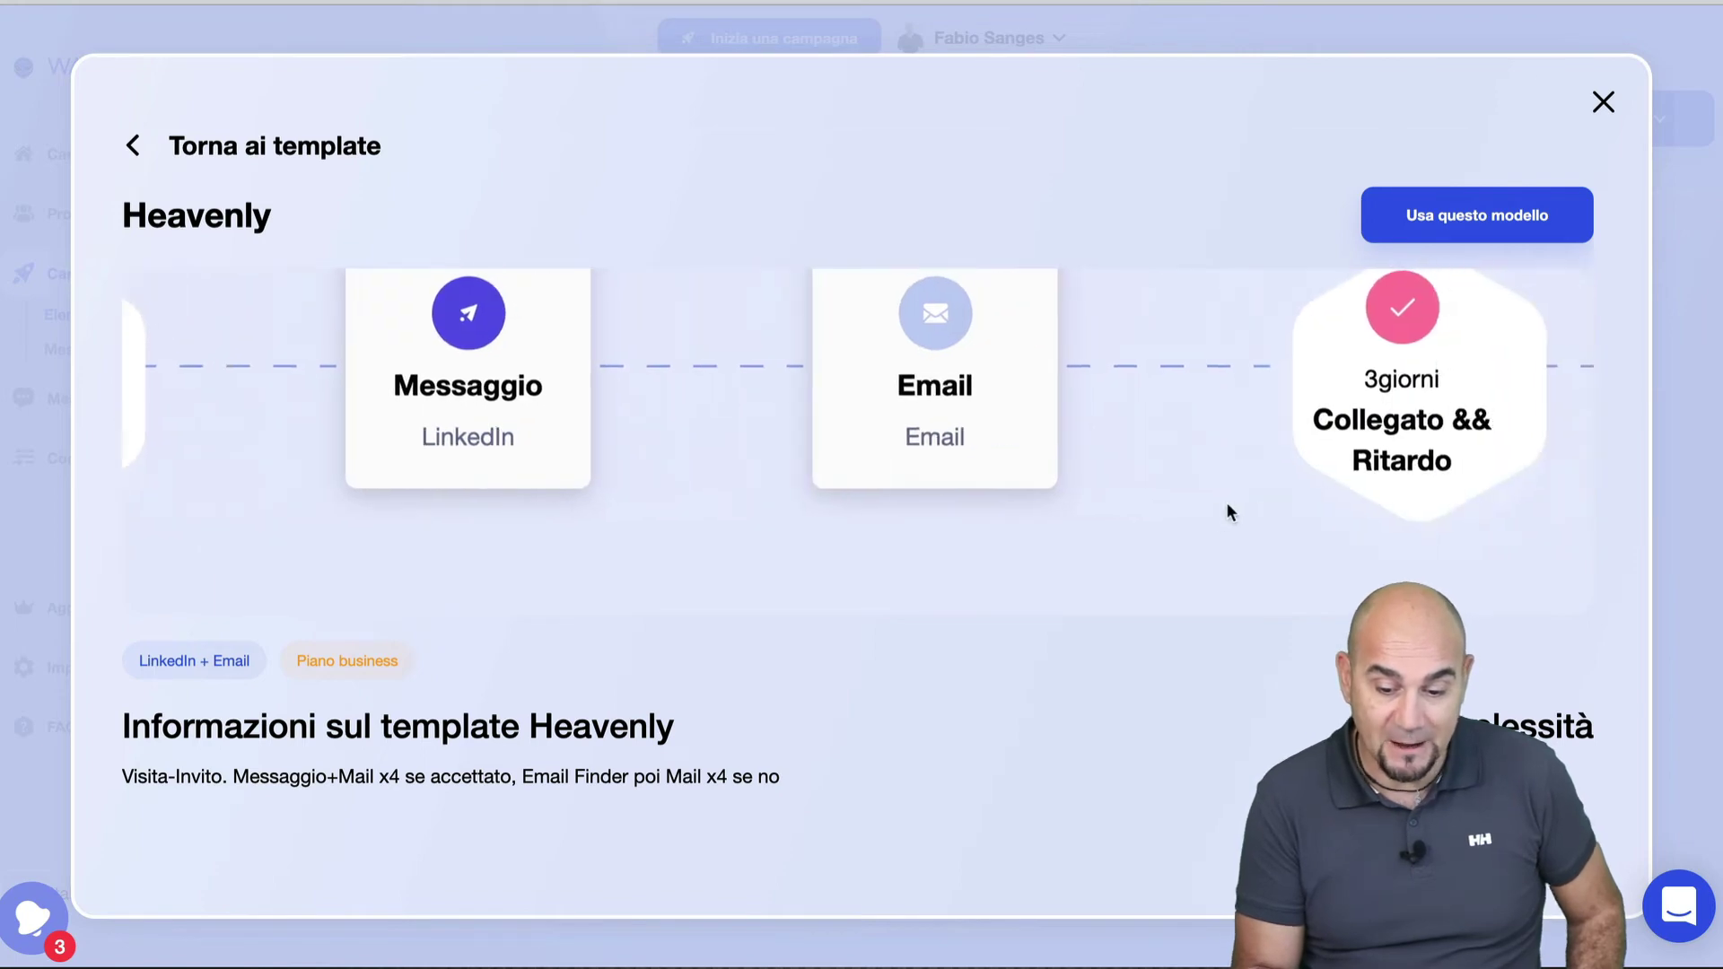
{"action": "left_click_drag", "start_coordinate": [1226, 503], "coordinate": [524, 519]}
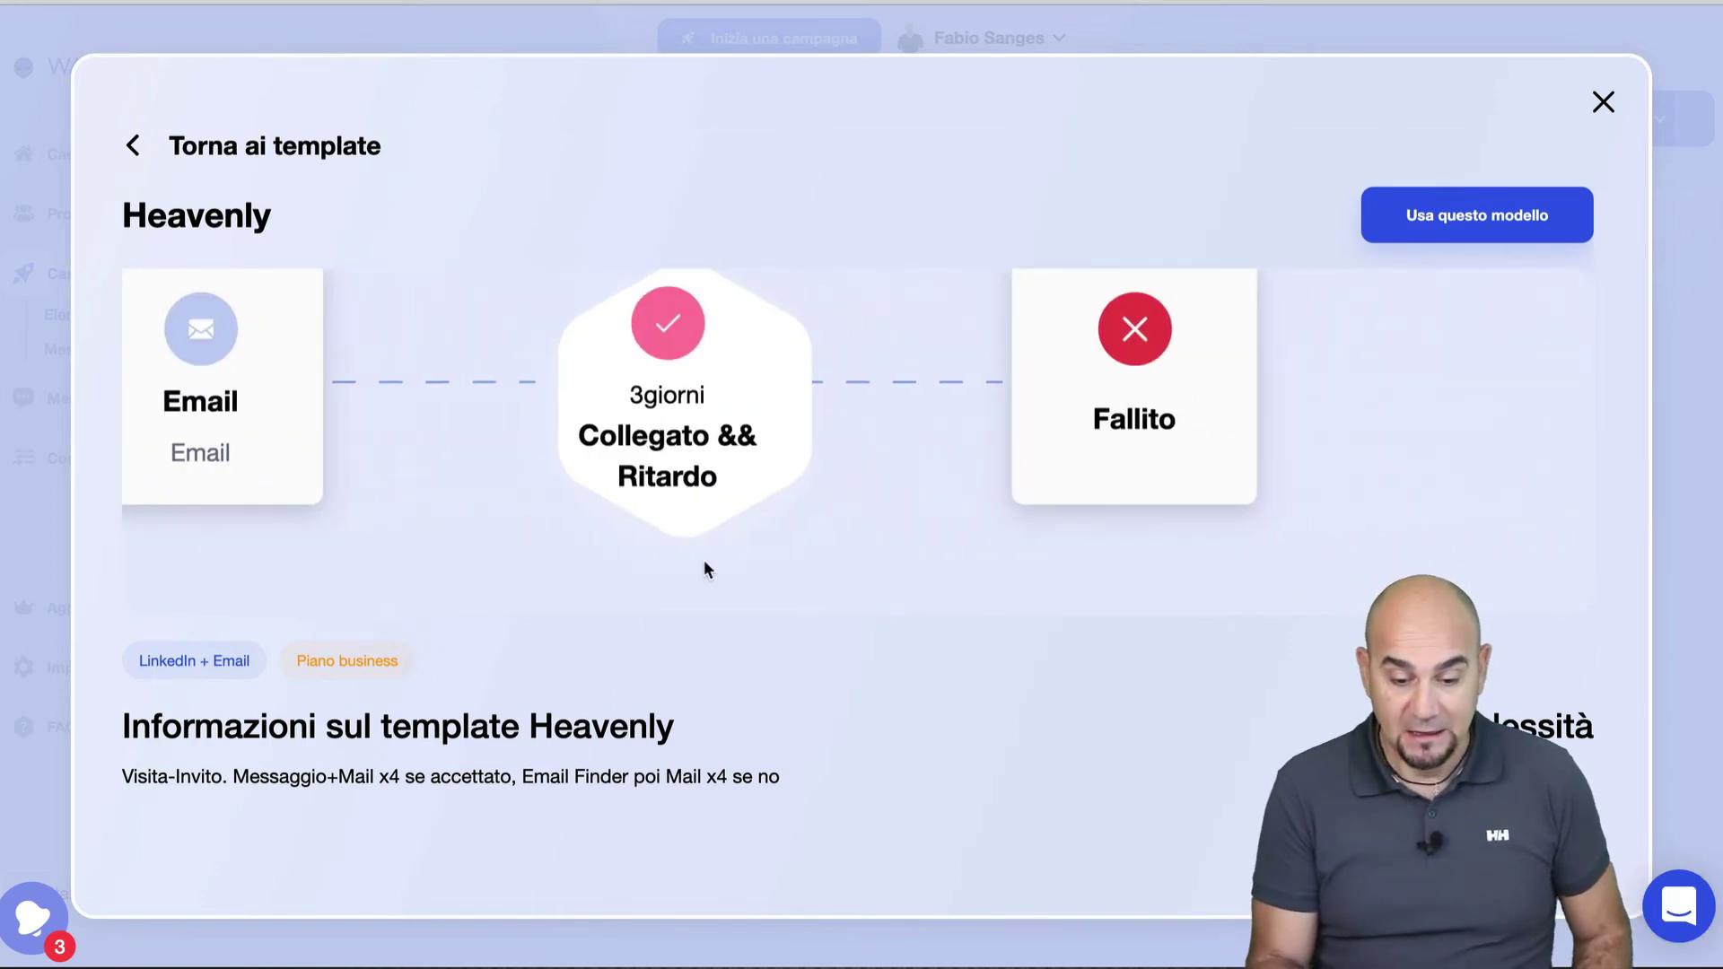
{"action": "scroll", "coordinate": [831, 507], "scroll_direction": "down", "scroll_amount": 5}
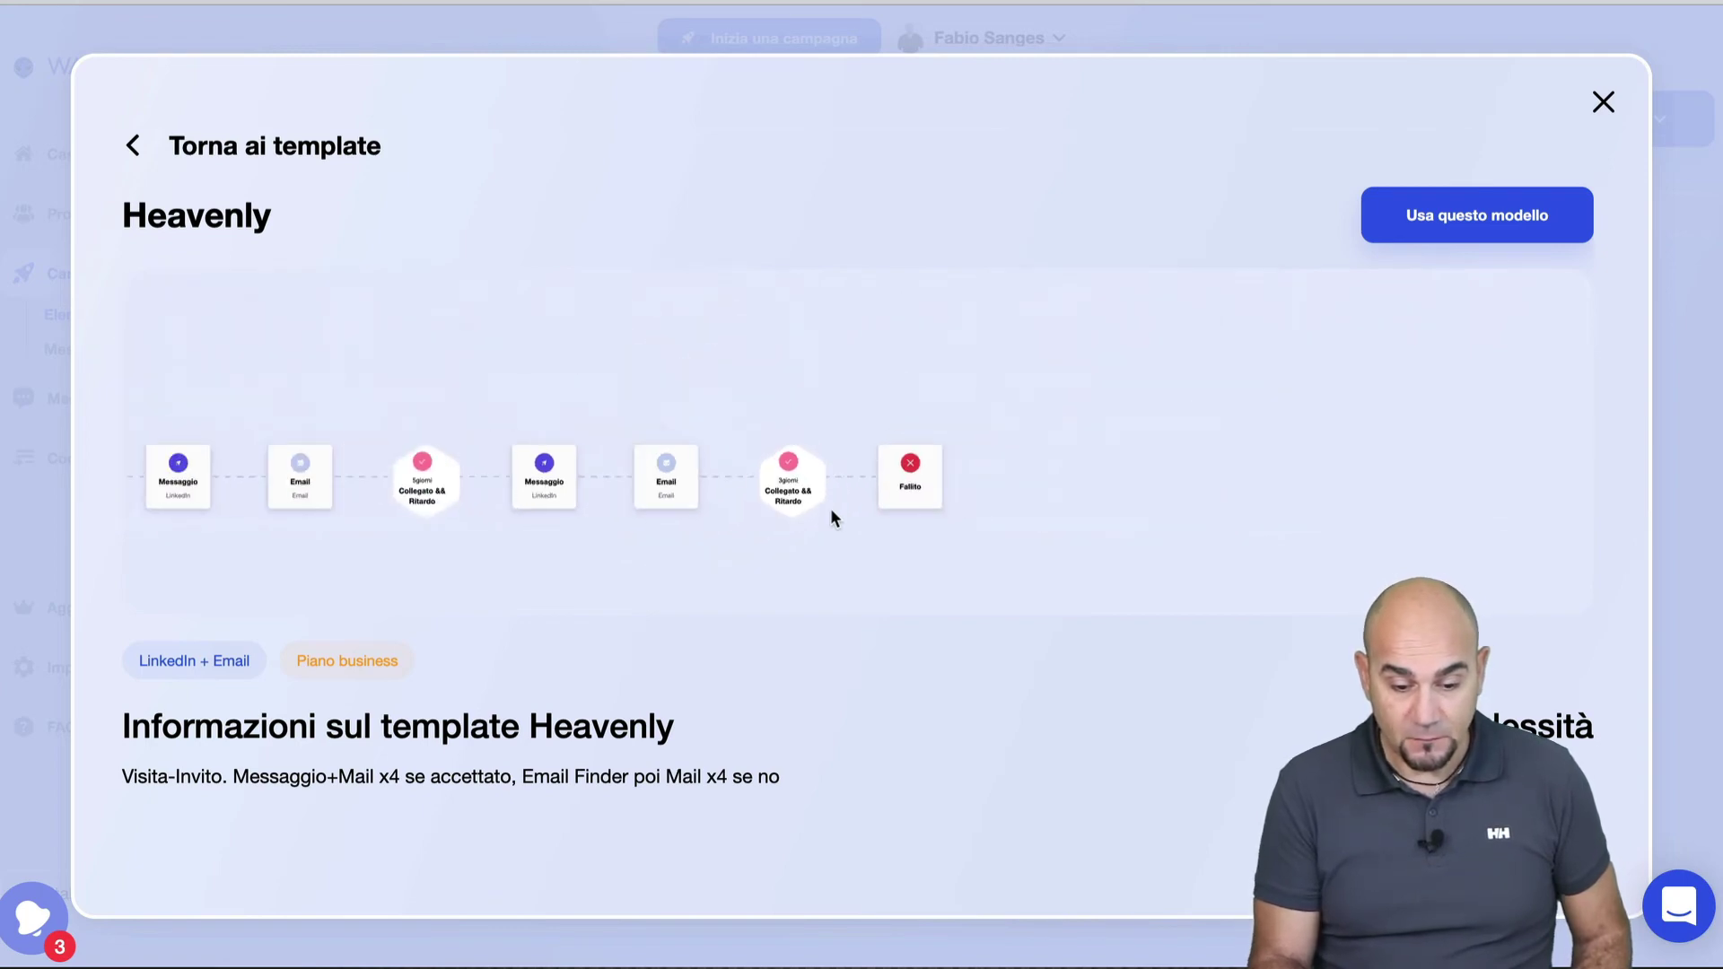
Step: Inspect Heavenly's pending-invitation branch, from the 7-day delay through the email finder to the email-found condition
{"action": "left_click_drag", "start_coordinate": [680, 511], "coordinate": [1241, 427]}
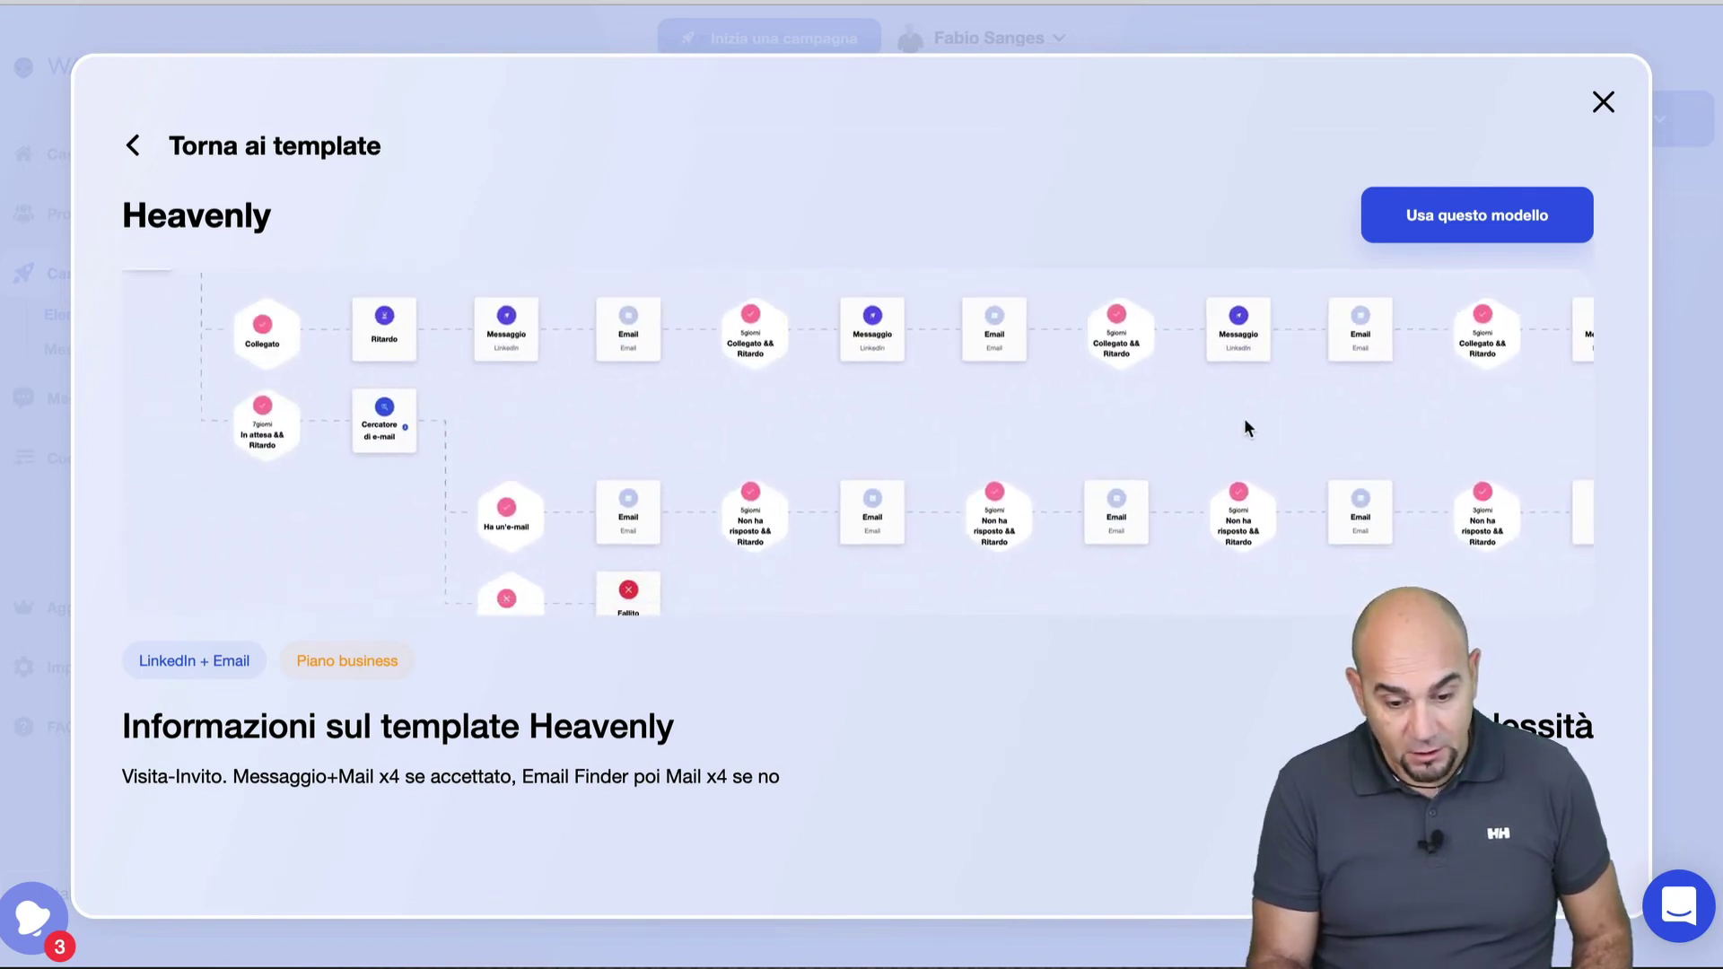
{"action": "scroll", "coordinate": [571, 428], "scroll_direction": "up", "scroll_amount": 5}
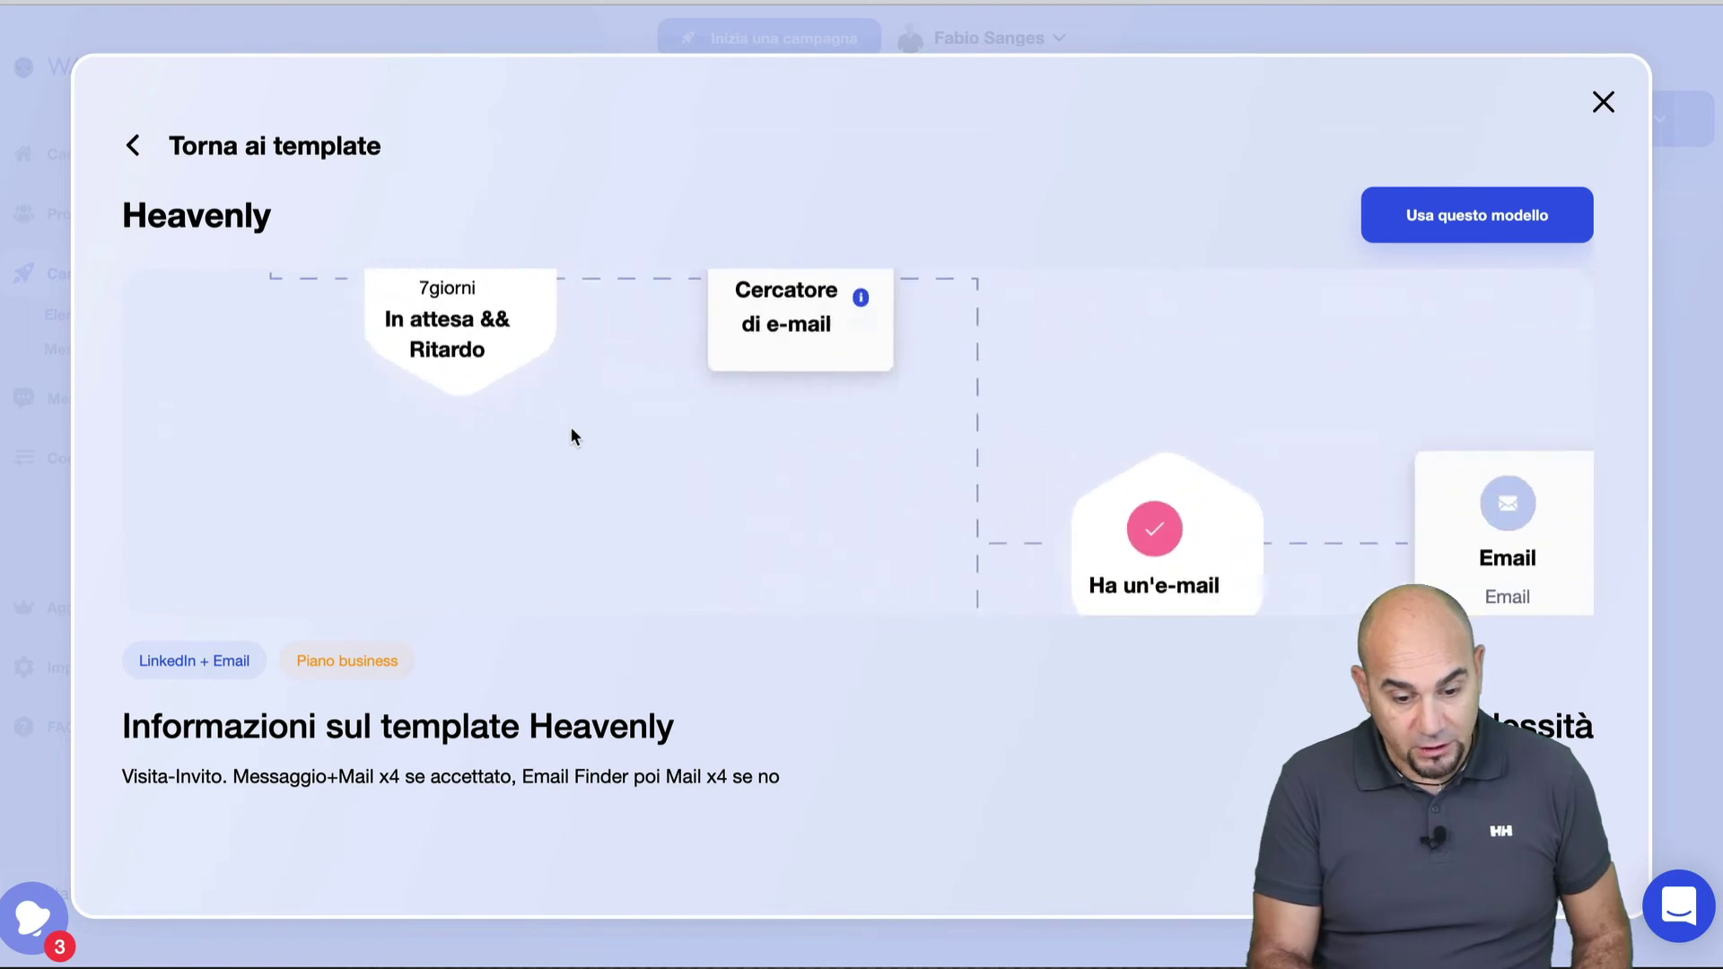
{"action": "scroll", "coordinate": [714, 558], "scroll_direction": "up", "scroll_amount": 3}
{"action": "scroll", "coordinate": [714, 558], "scroll_direction": "left", "scroll_amount": 3}
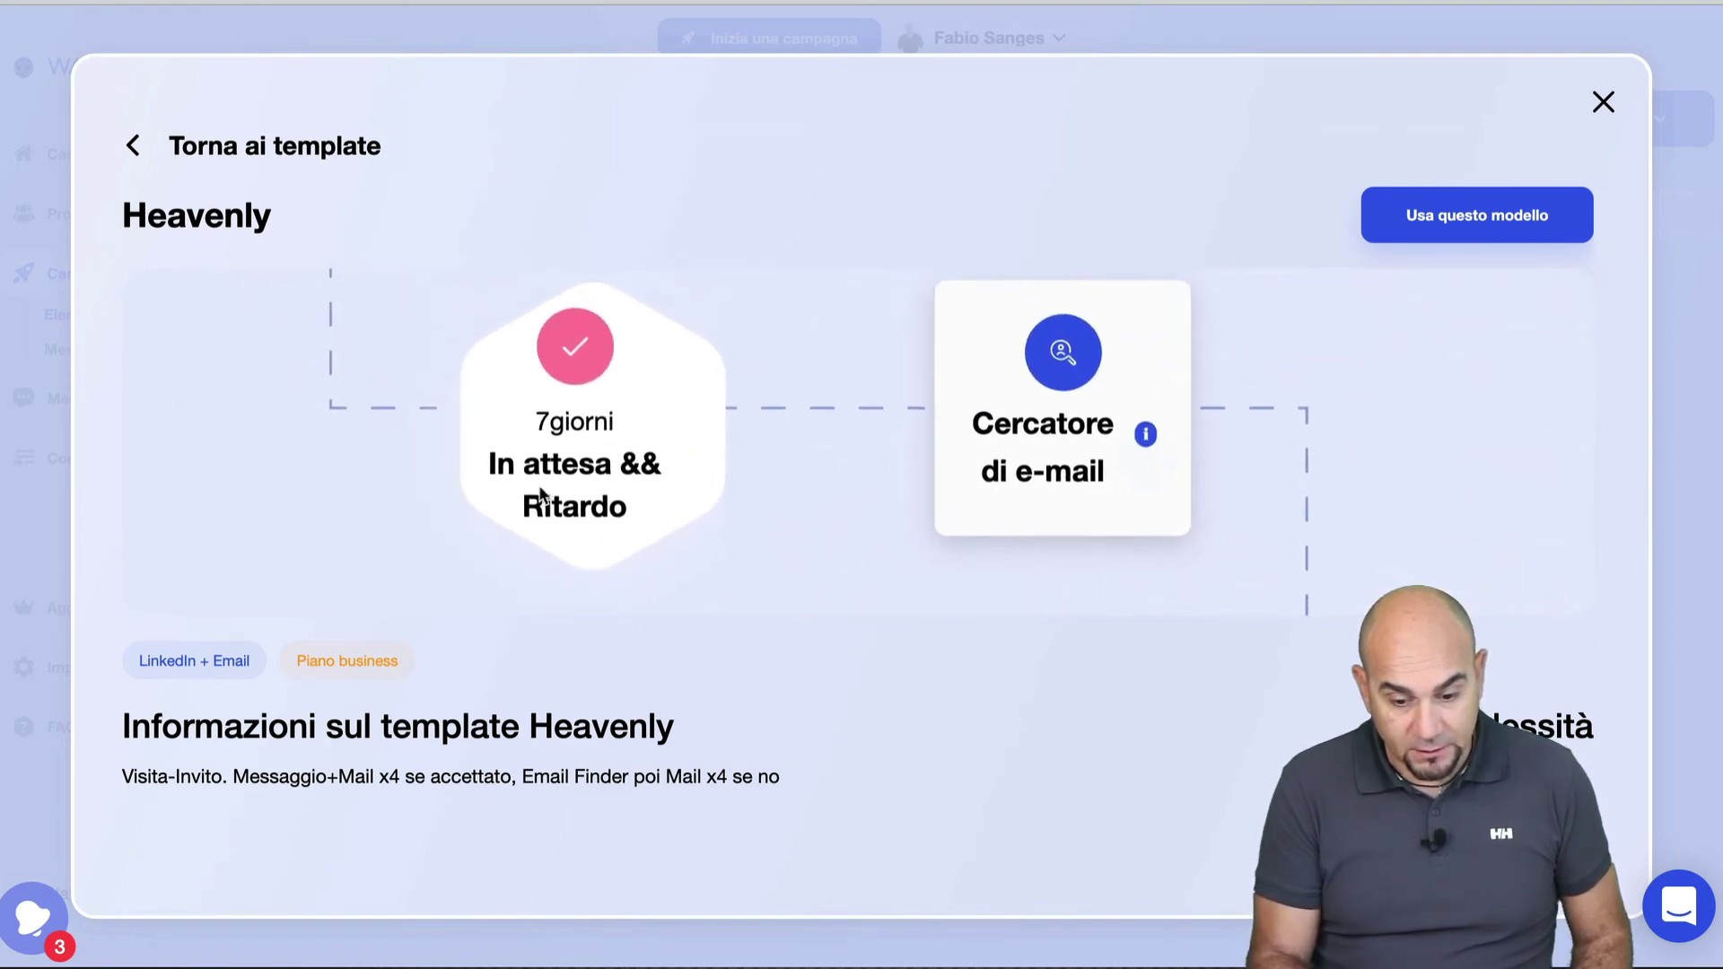
{"action": "left_click_drag", "start_coordinate": [837, 379], "coordinate": [427, 395]}
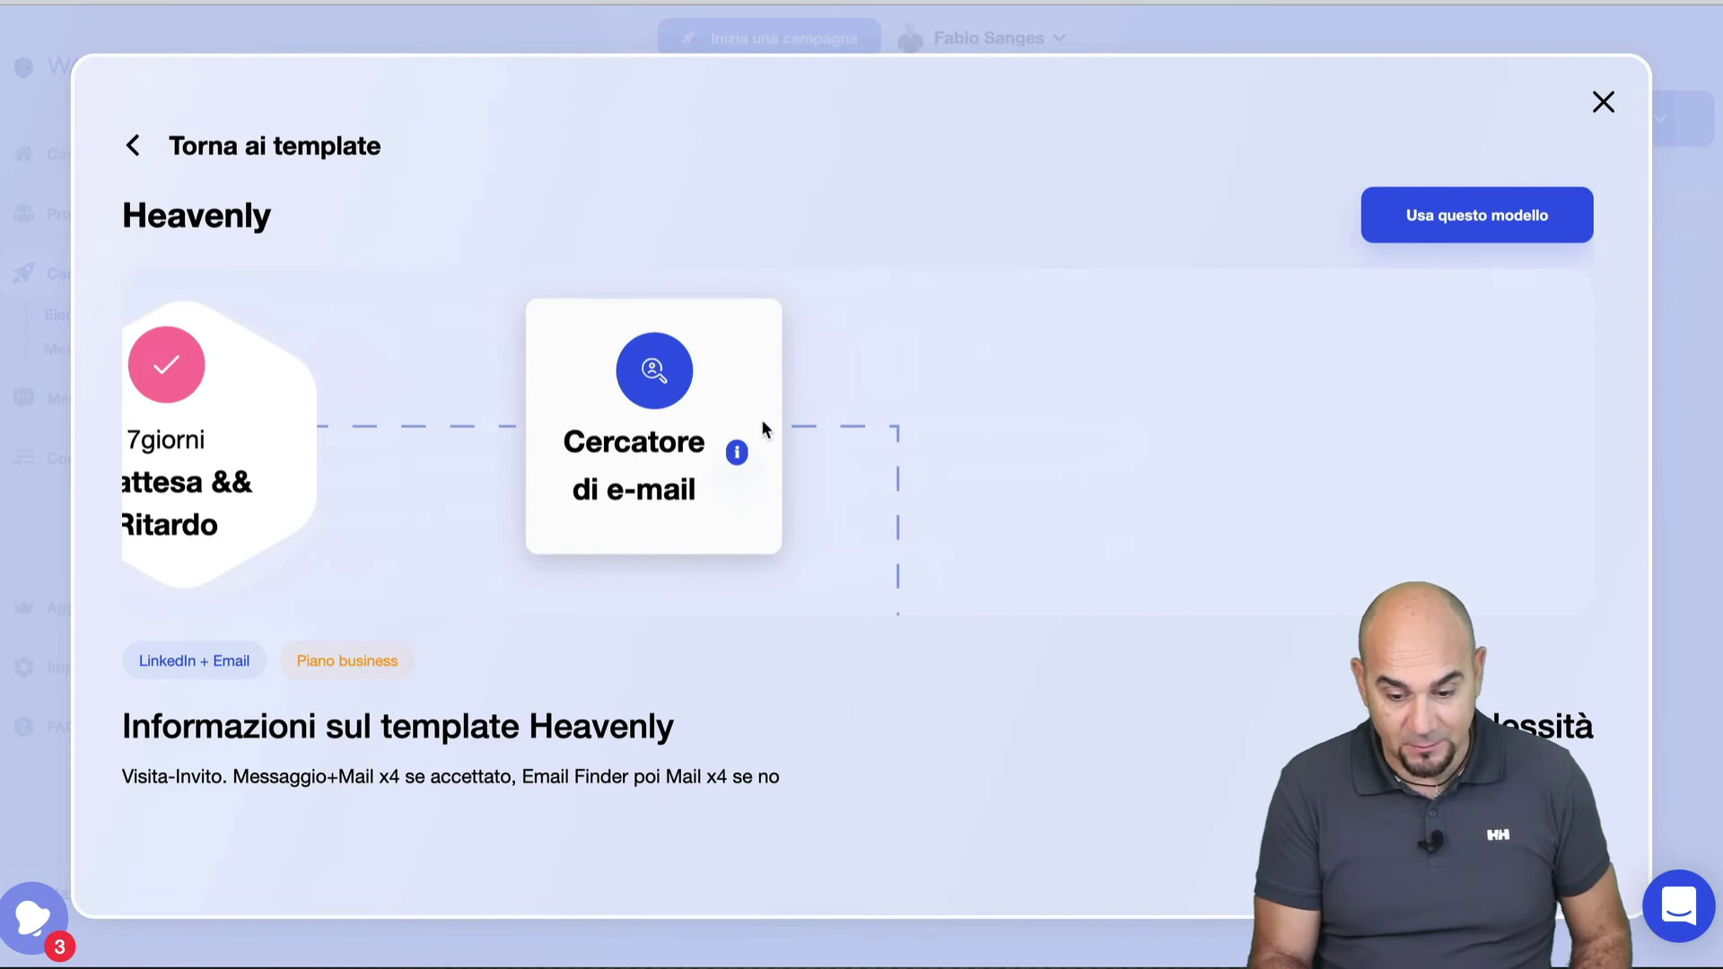
{"action": "scroll", "coordinate": [799, 417], "scroll_direction": "right", "scroll_amount": 2}
{"action": "scroll", "coordinate": [736, 332], "scroll_direction": "down", "scroll_amount": 5}
{"action": "scroll", "coordinate": [736, 332], "scroll_direction": "right", "scroll_amount": 5}
{"action": "scroll", "coordinate": [762, 332], "scroll_direction": "right", "scroll_amount": 5}
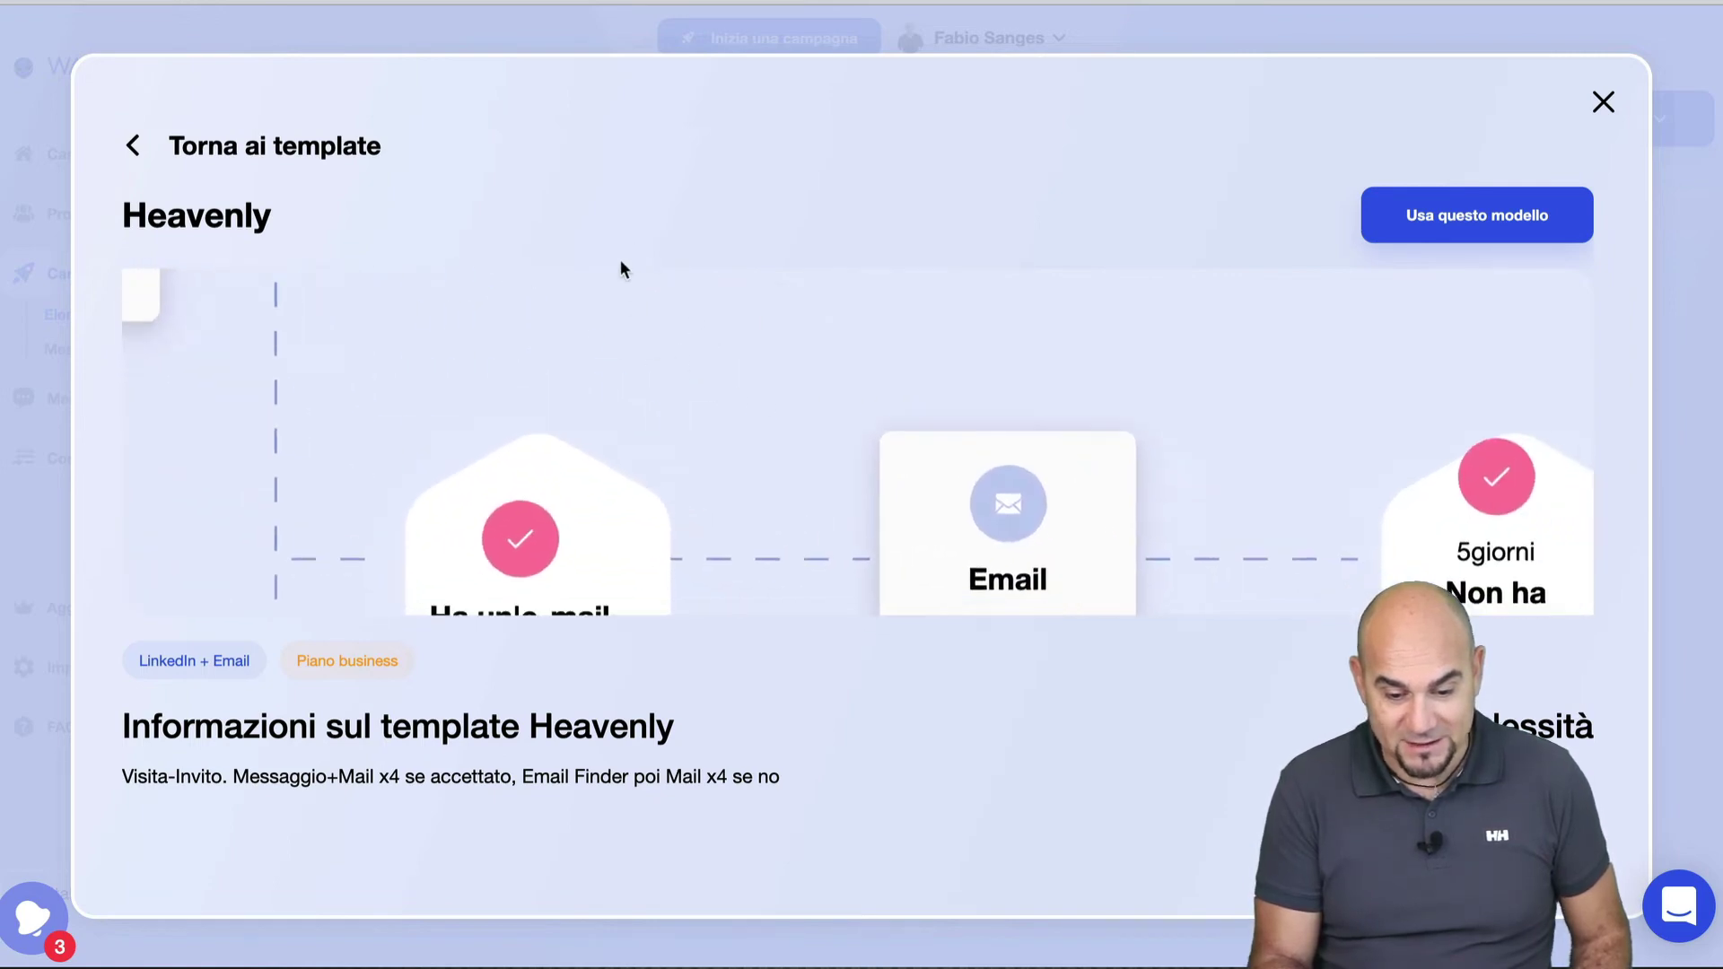
{"action": "scroll", "coordinate": [620, 262], "scroll_direction": "down", "scroll_amount": 3}
{"action": "scroll", "coordinate": [620, 262], "scroll_direction": "right", "scroll_amount": 2}
{"action": "scroll", "coordinate": [757, 458], "scroll_direction": "right", "scroll_amount": 5}
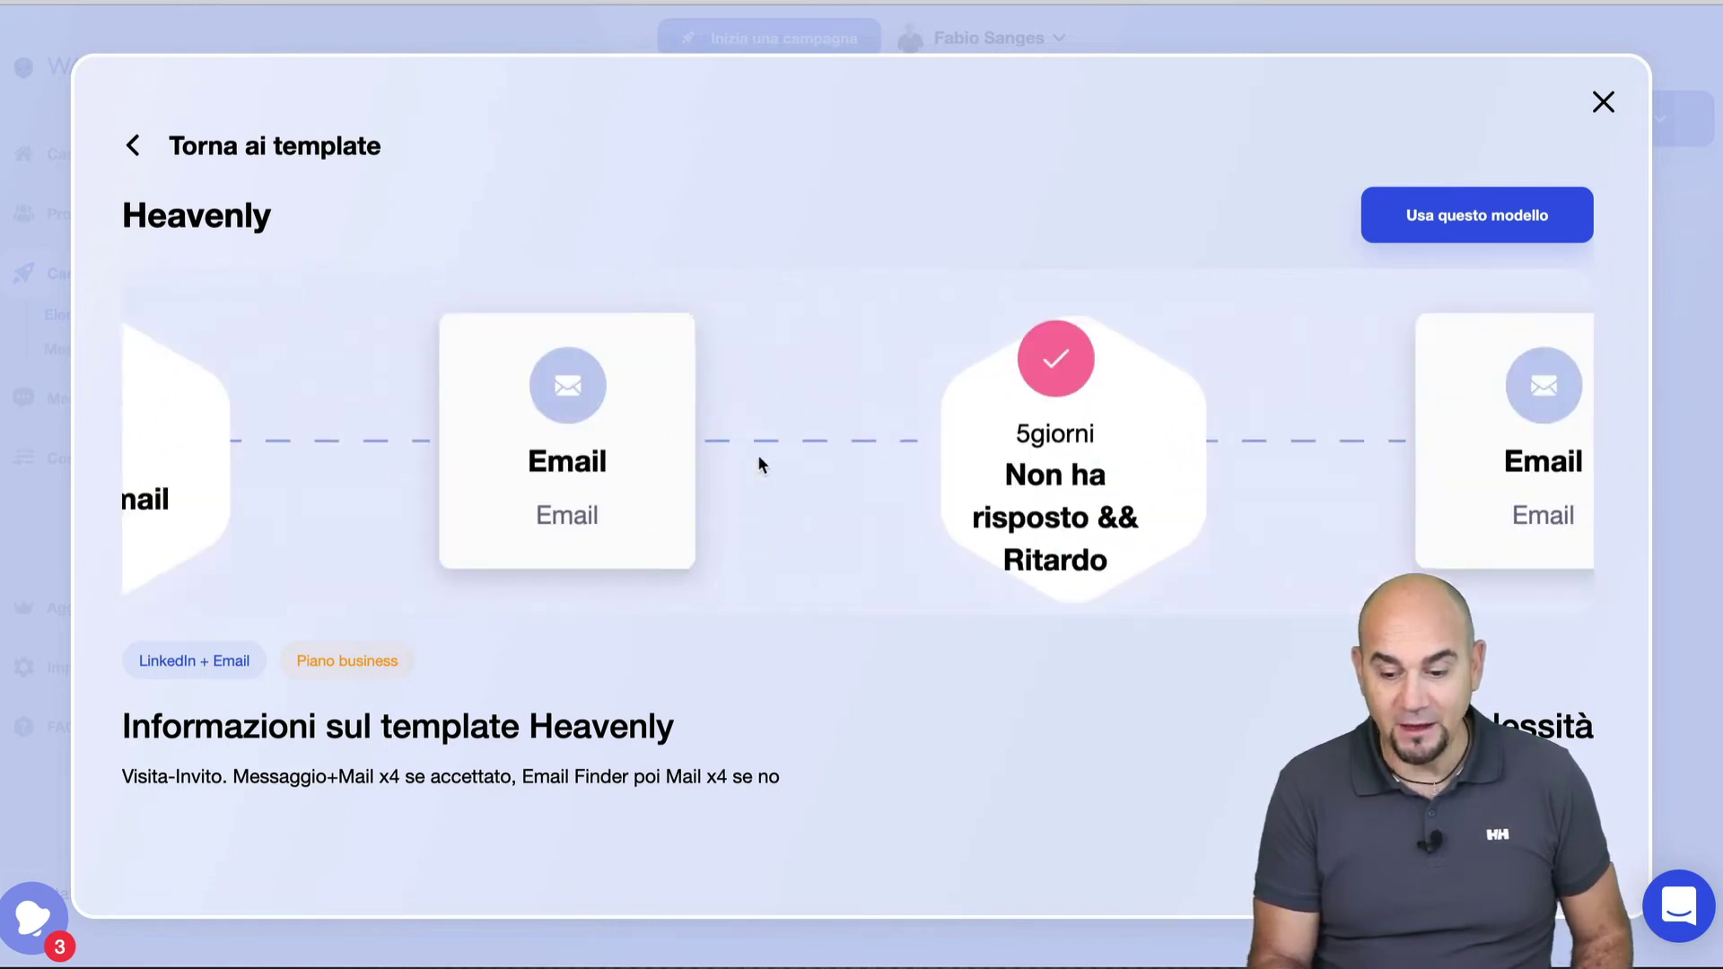
{"action": "scroll", "coordinate": [752, 453], "scroll_direction": "right", "scroll_amount": 3}
{"action": "scroll", "coordinate": [790, 449], "scroll_direction": "right", "scroll_amount": 5}
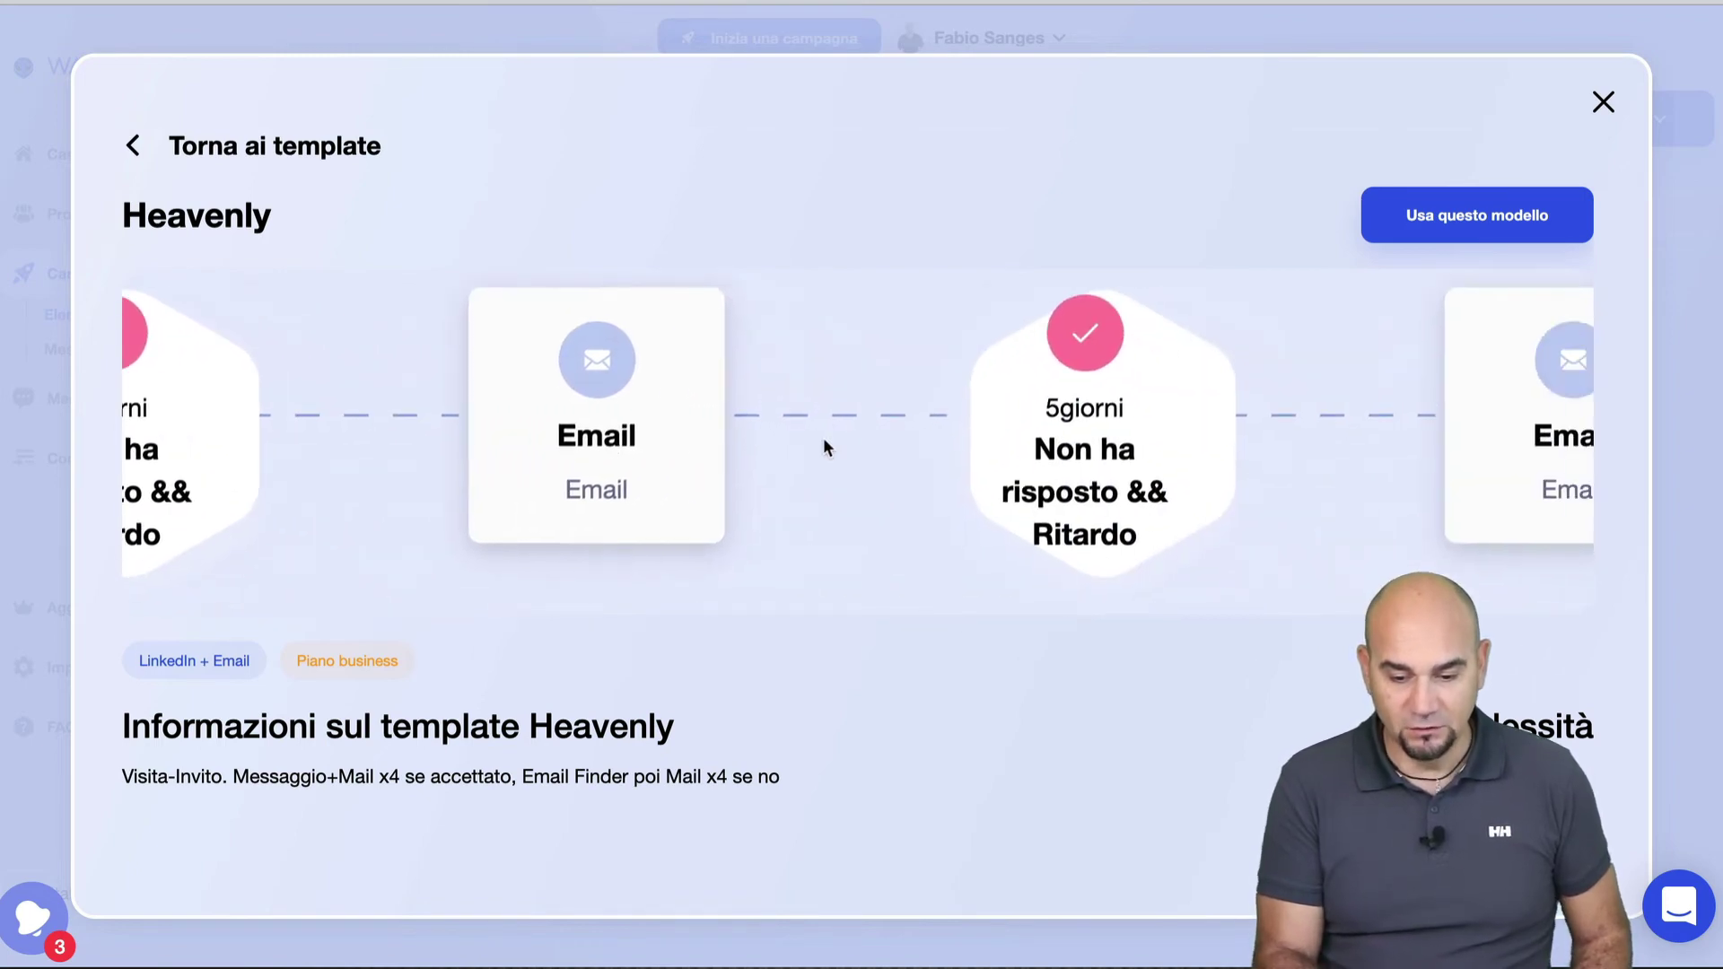
{"action": "scroll", "coordinate": [823, 443], "scroll_direction": "down", "scroll_amount": 5}
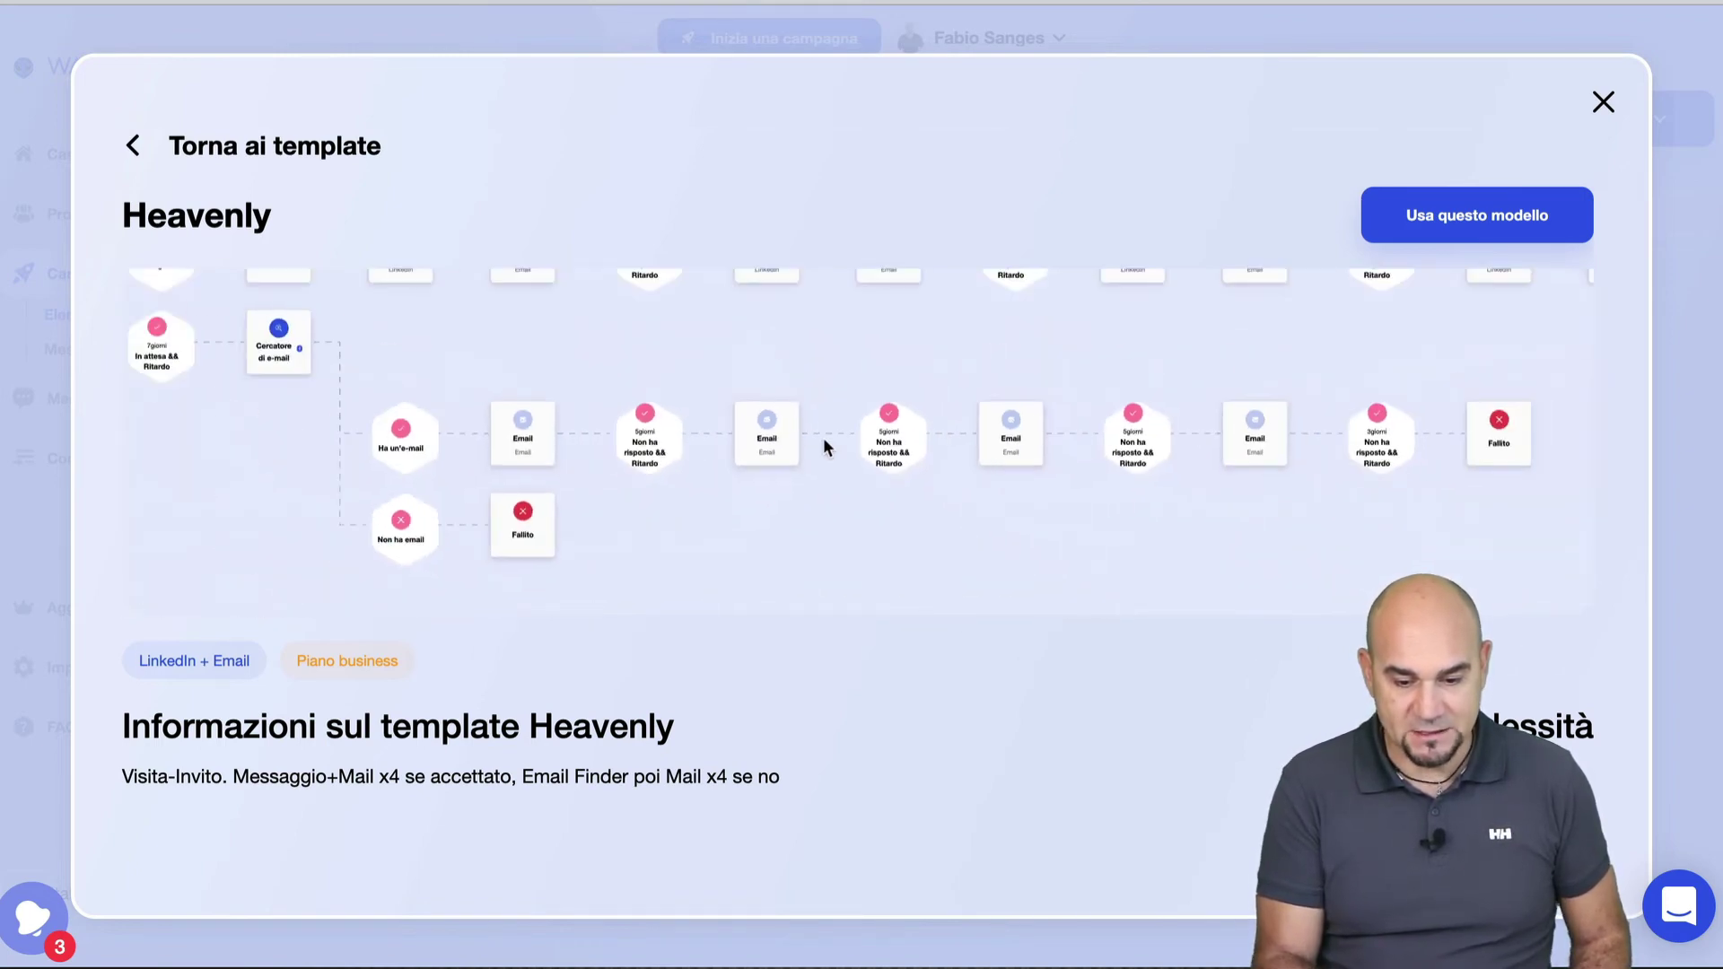
{"action": "scroll", "coordinate": [900, 595], "scroll_direction": "up", "scroll_amount": 5}
{"action": "scroll", "coordinate": [901, 596], "scroll_direction": "left", "scroll_amount": 3}
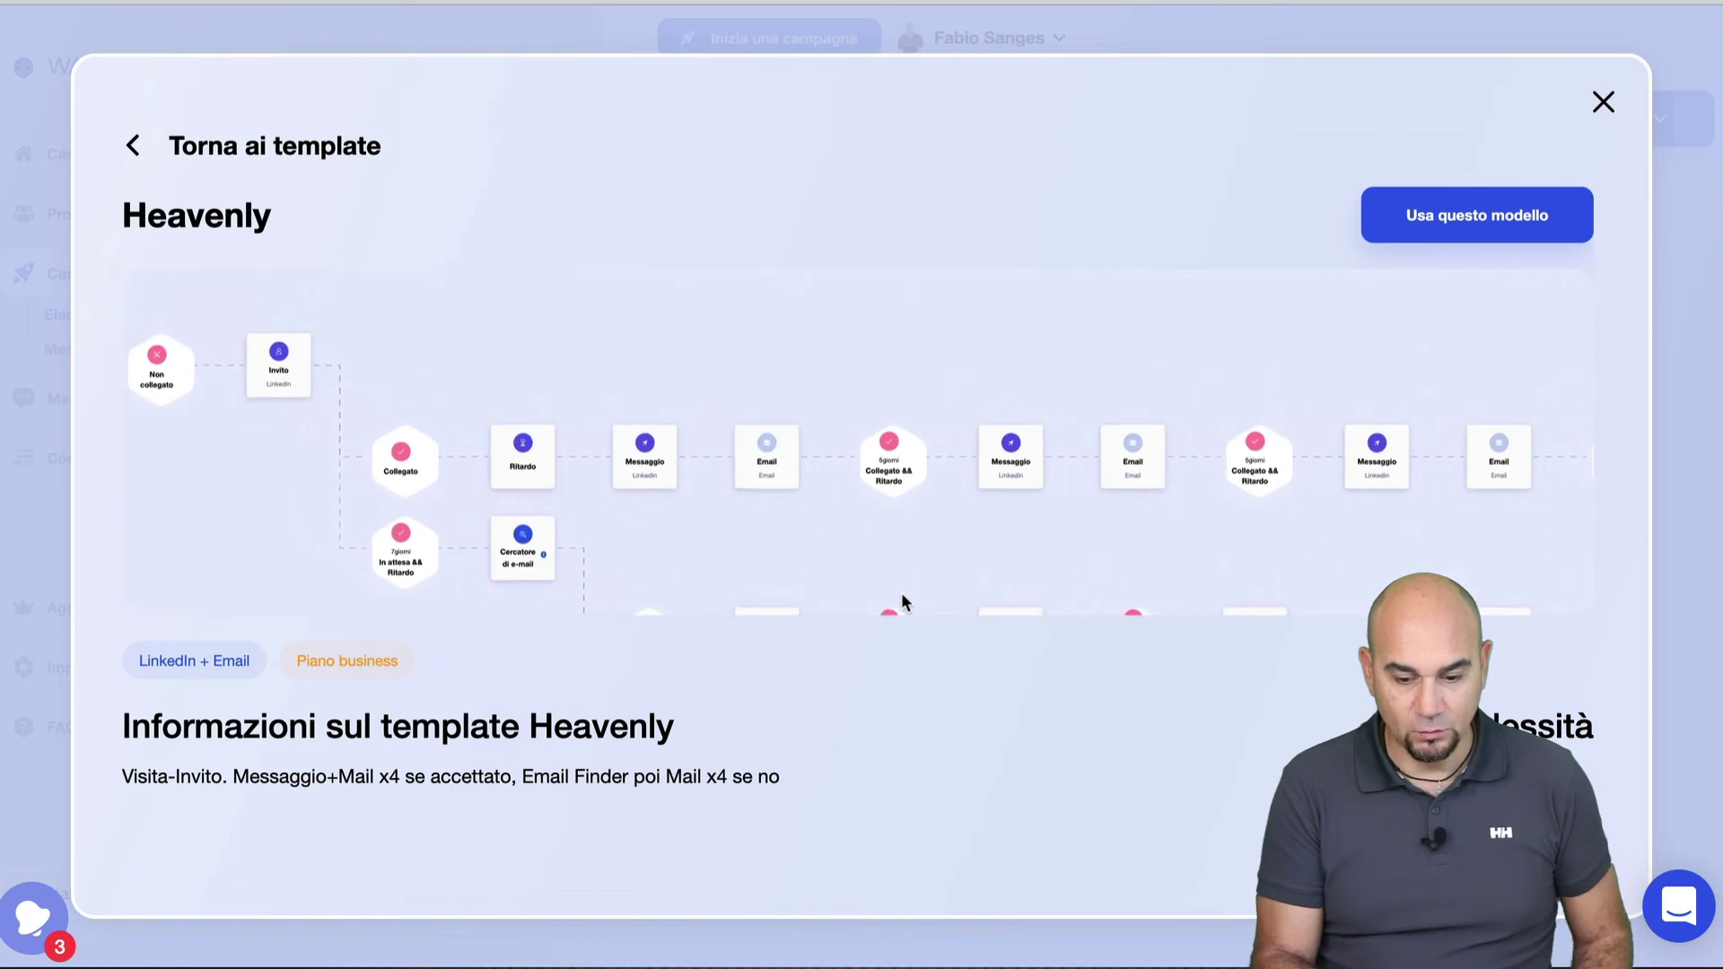
{"action": "scroll", "coordinate": [902, 527], "scroll_direction": "down", "scroll_amount": 1}
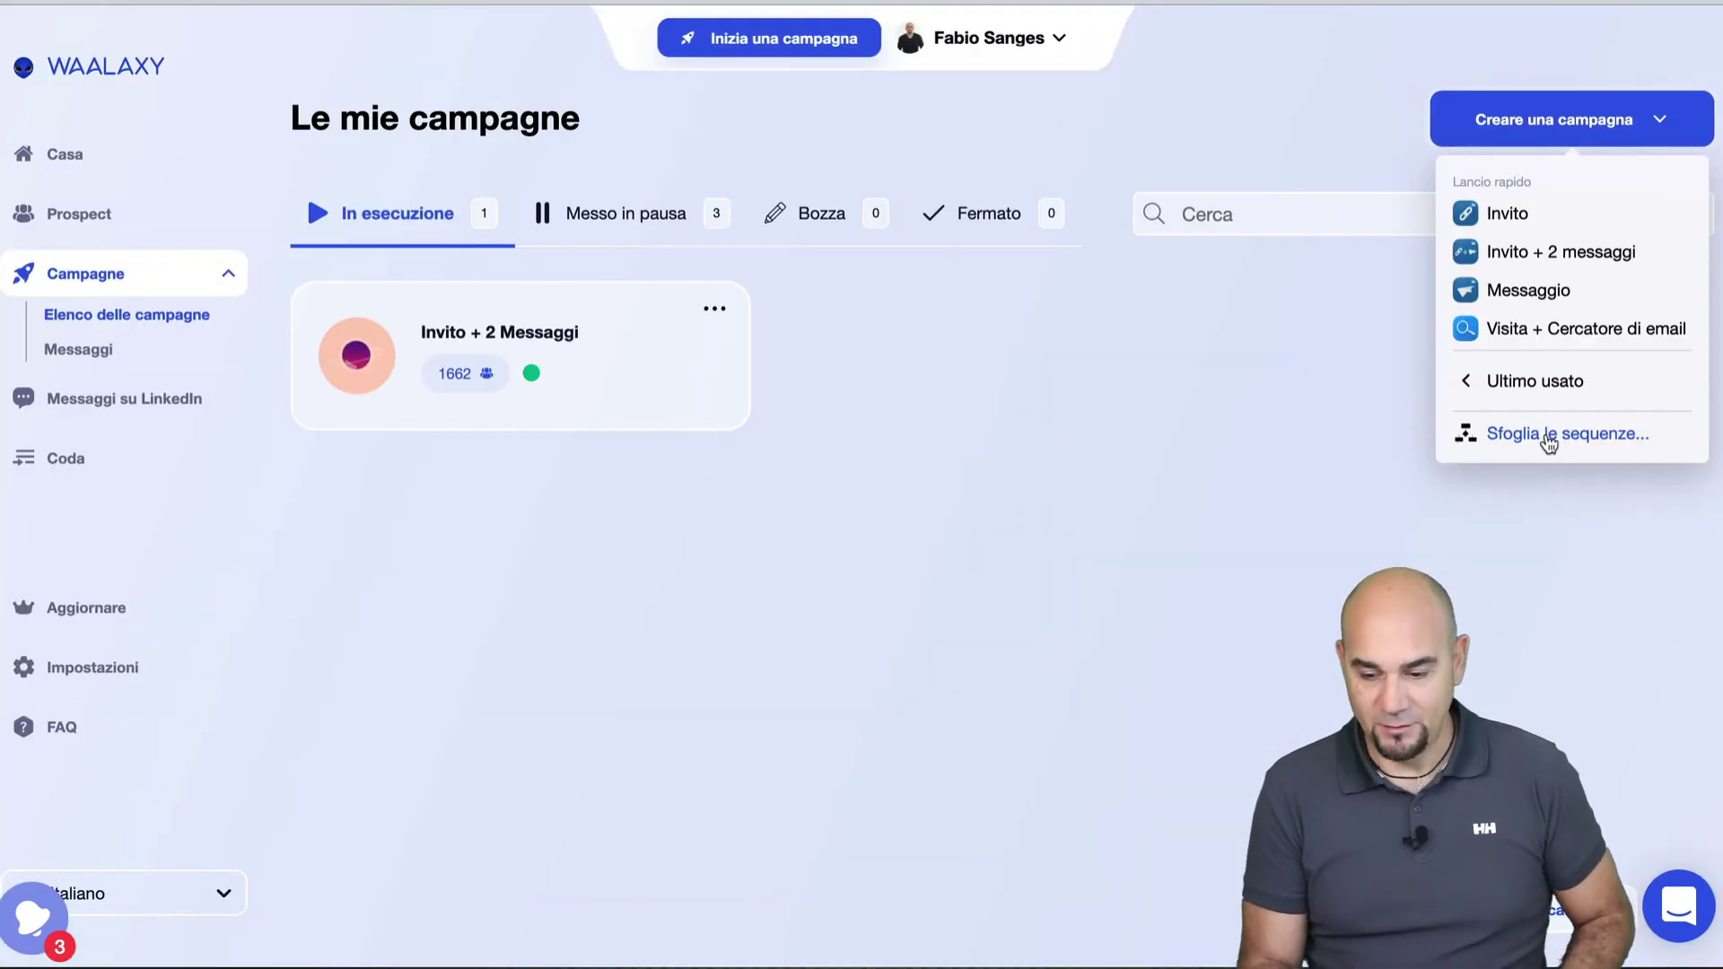
Step: Reopen the sequence catalogue, show all categories and browse down to the Message Request templates
{"action": "left_click", "coordinate": [1549, 434]}
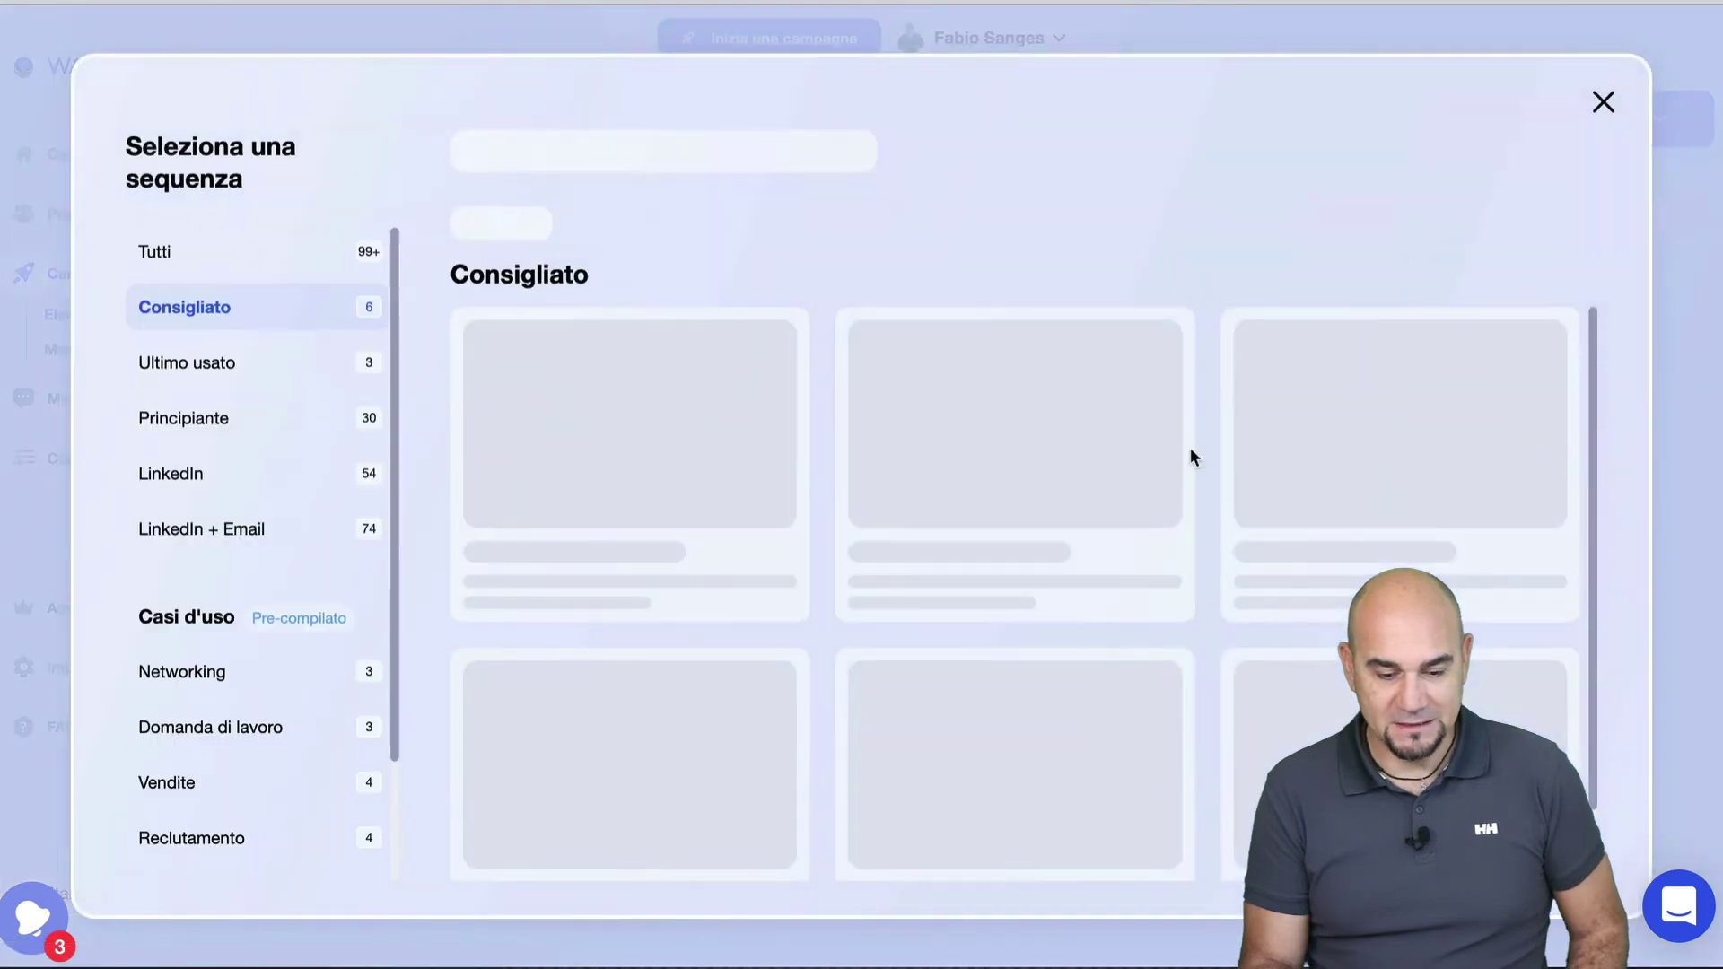
{"action": "left_click", "coordinate": [247, 257]}
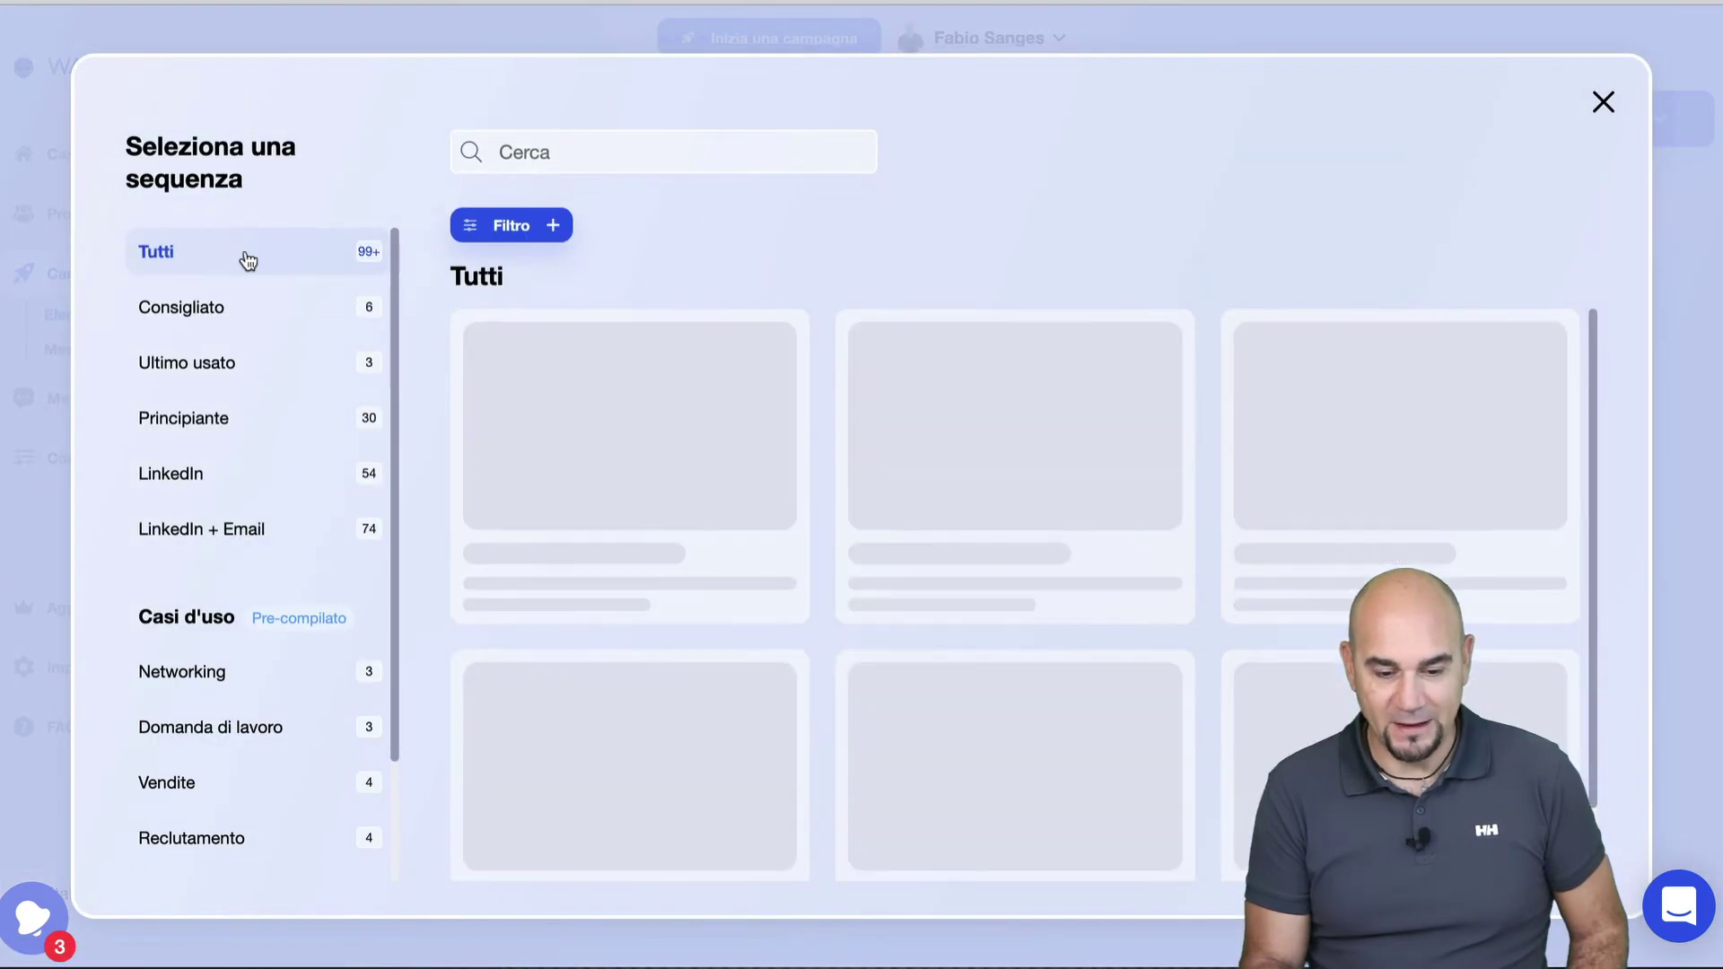
{"action": "scroll", "coordinate": [1269, 578], "scroll_direction": "down", "scroll_amount": 4}
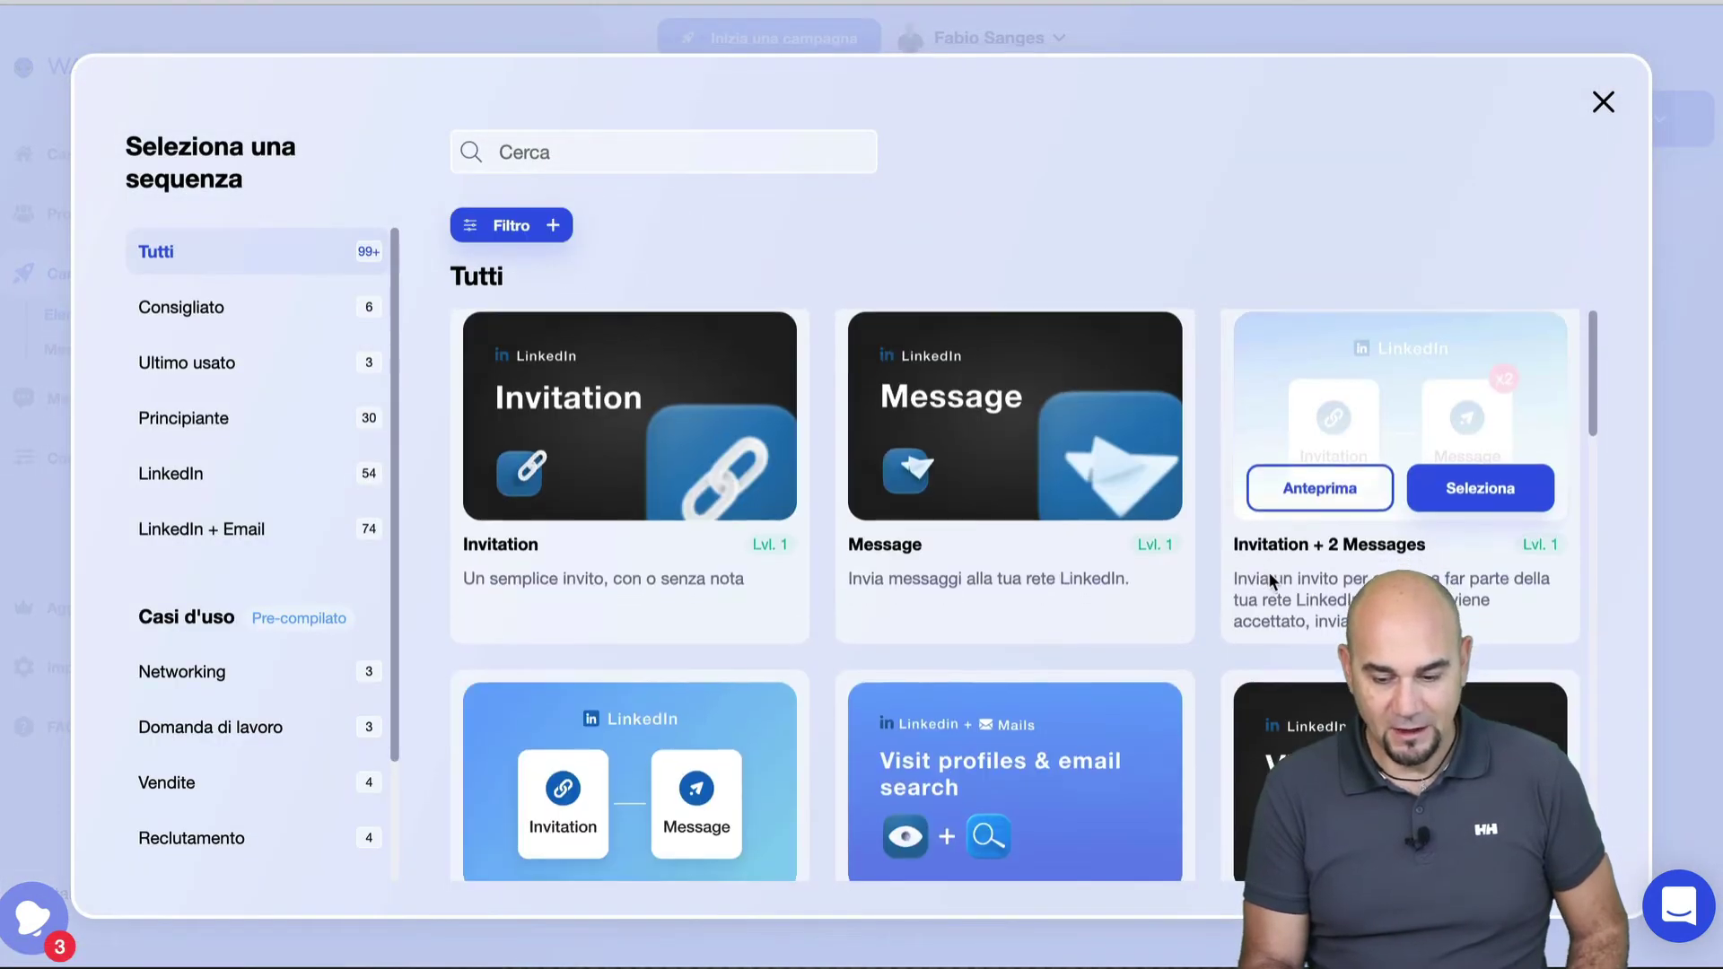
{"action": "scroll", "coordinate": [1268, 576], "scroll_direction": "down", "scroll_amount": 10}
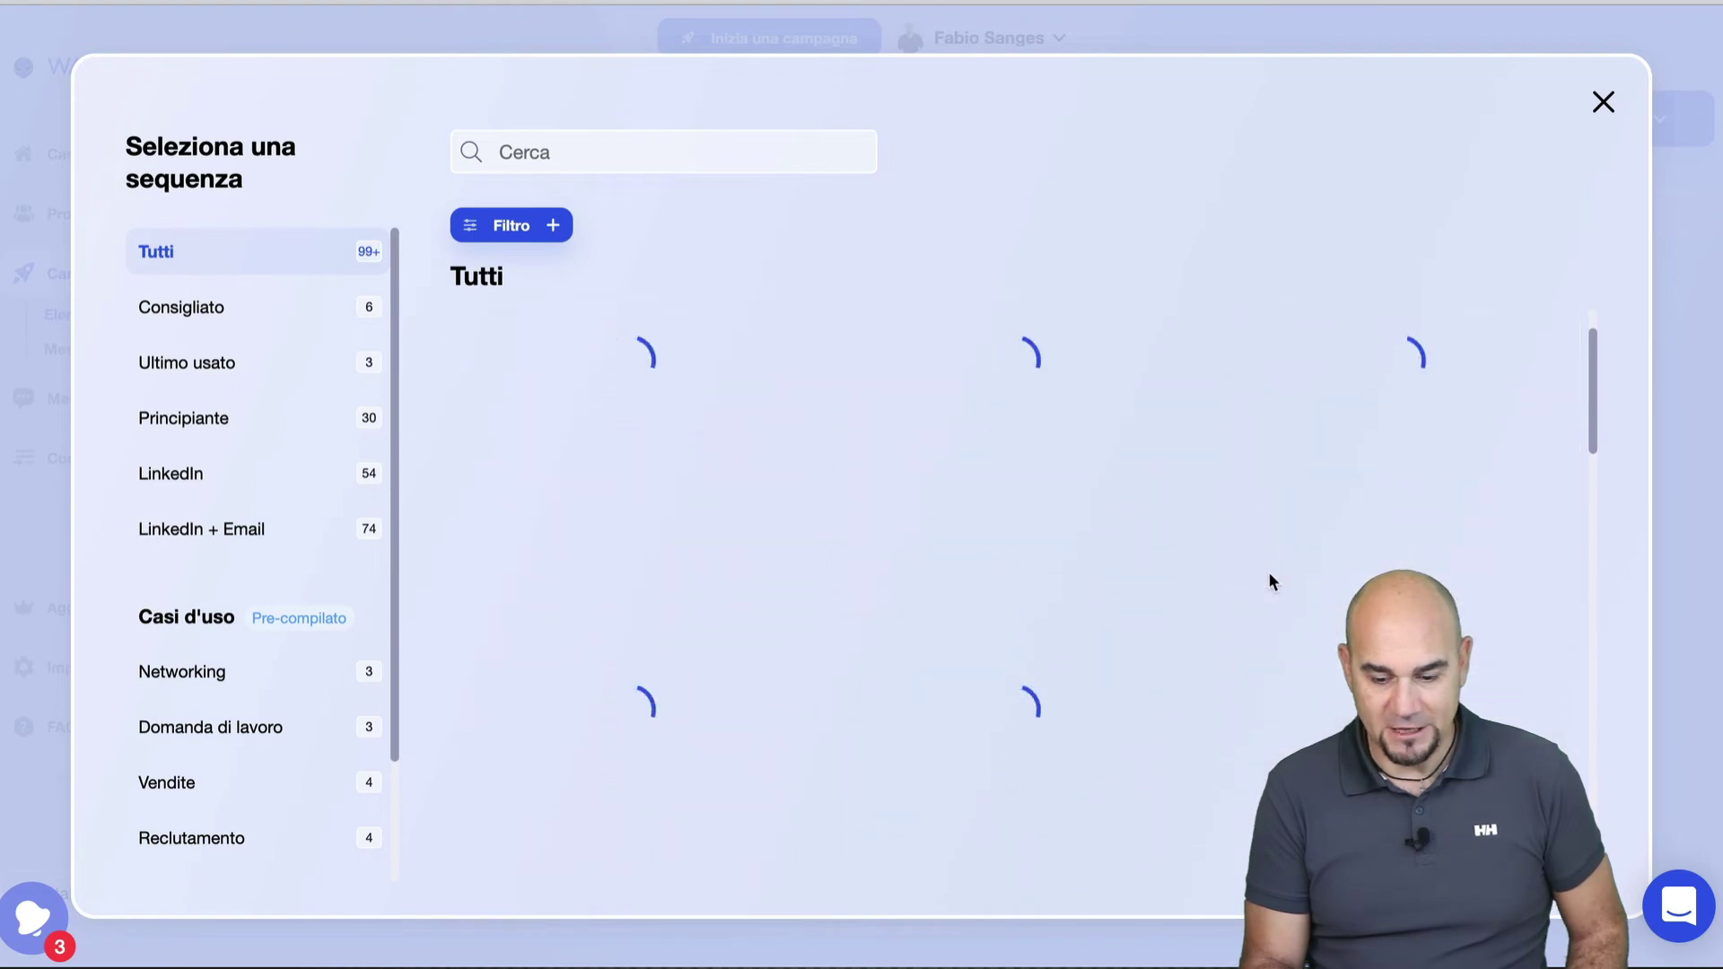
{"action": "scroll", "coordinate": [1268, 574], "scroll_direction": "down", "scroll_amount": 5}
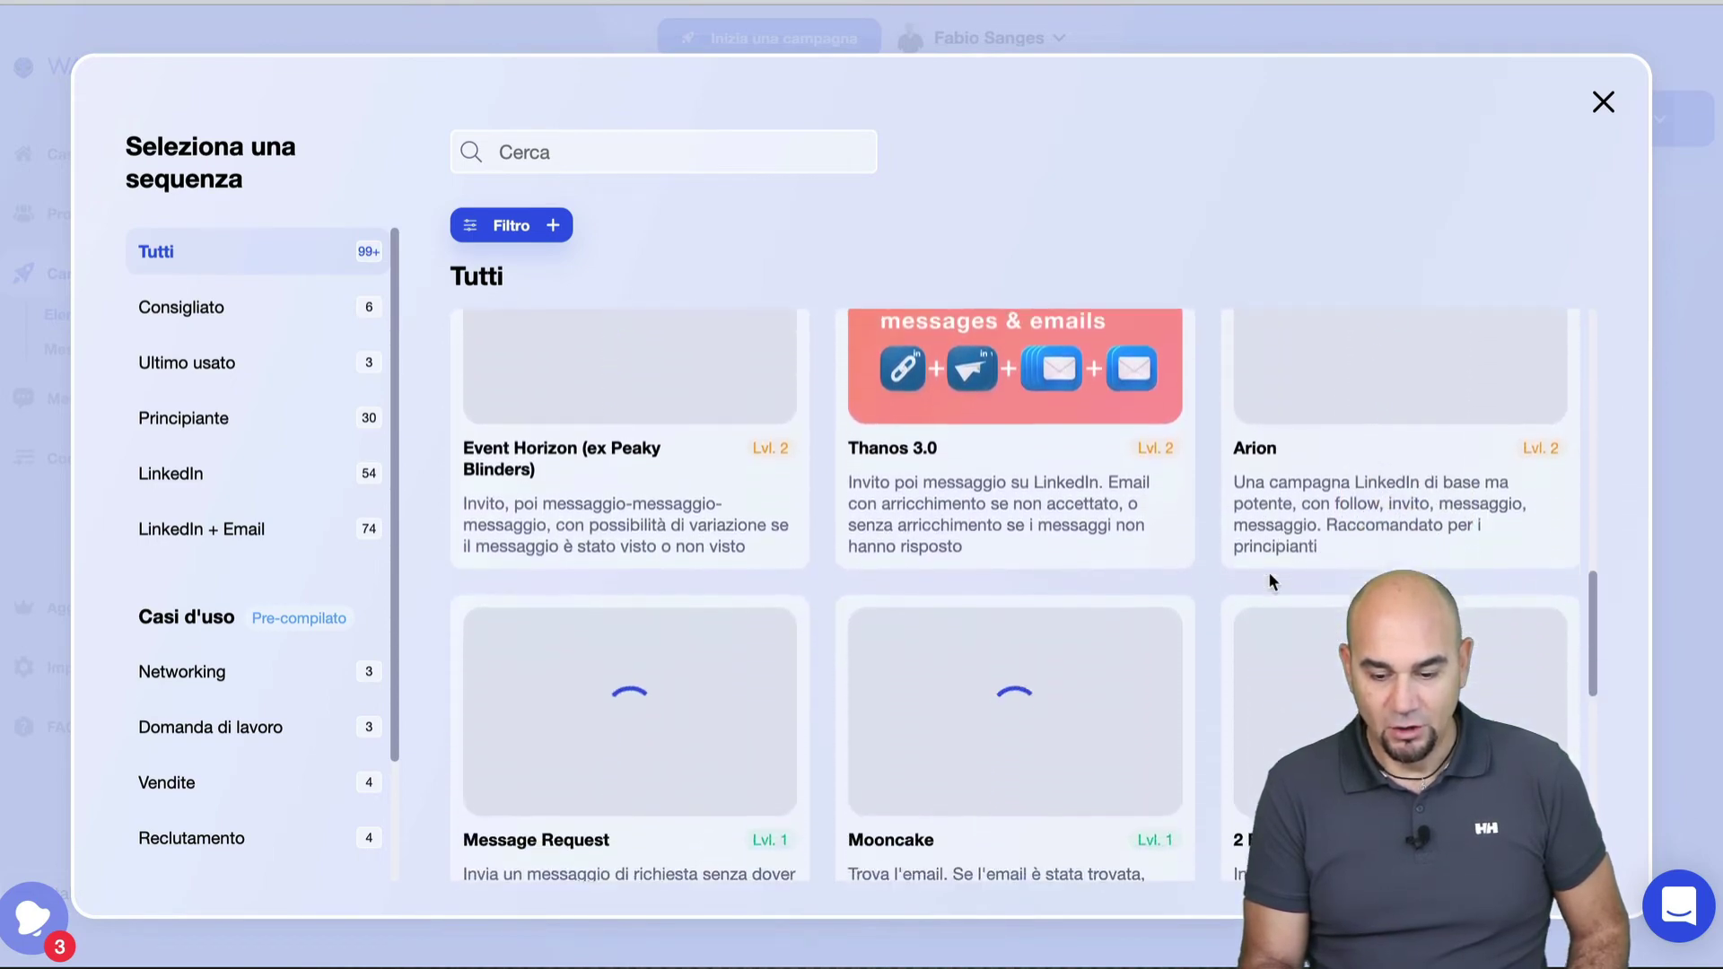
{"action": "scroll", "coordinate": [1268, 573], "scroll_direction": "down", "scroll_amount": 4}
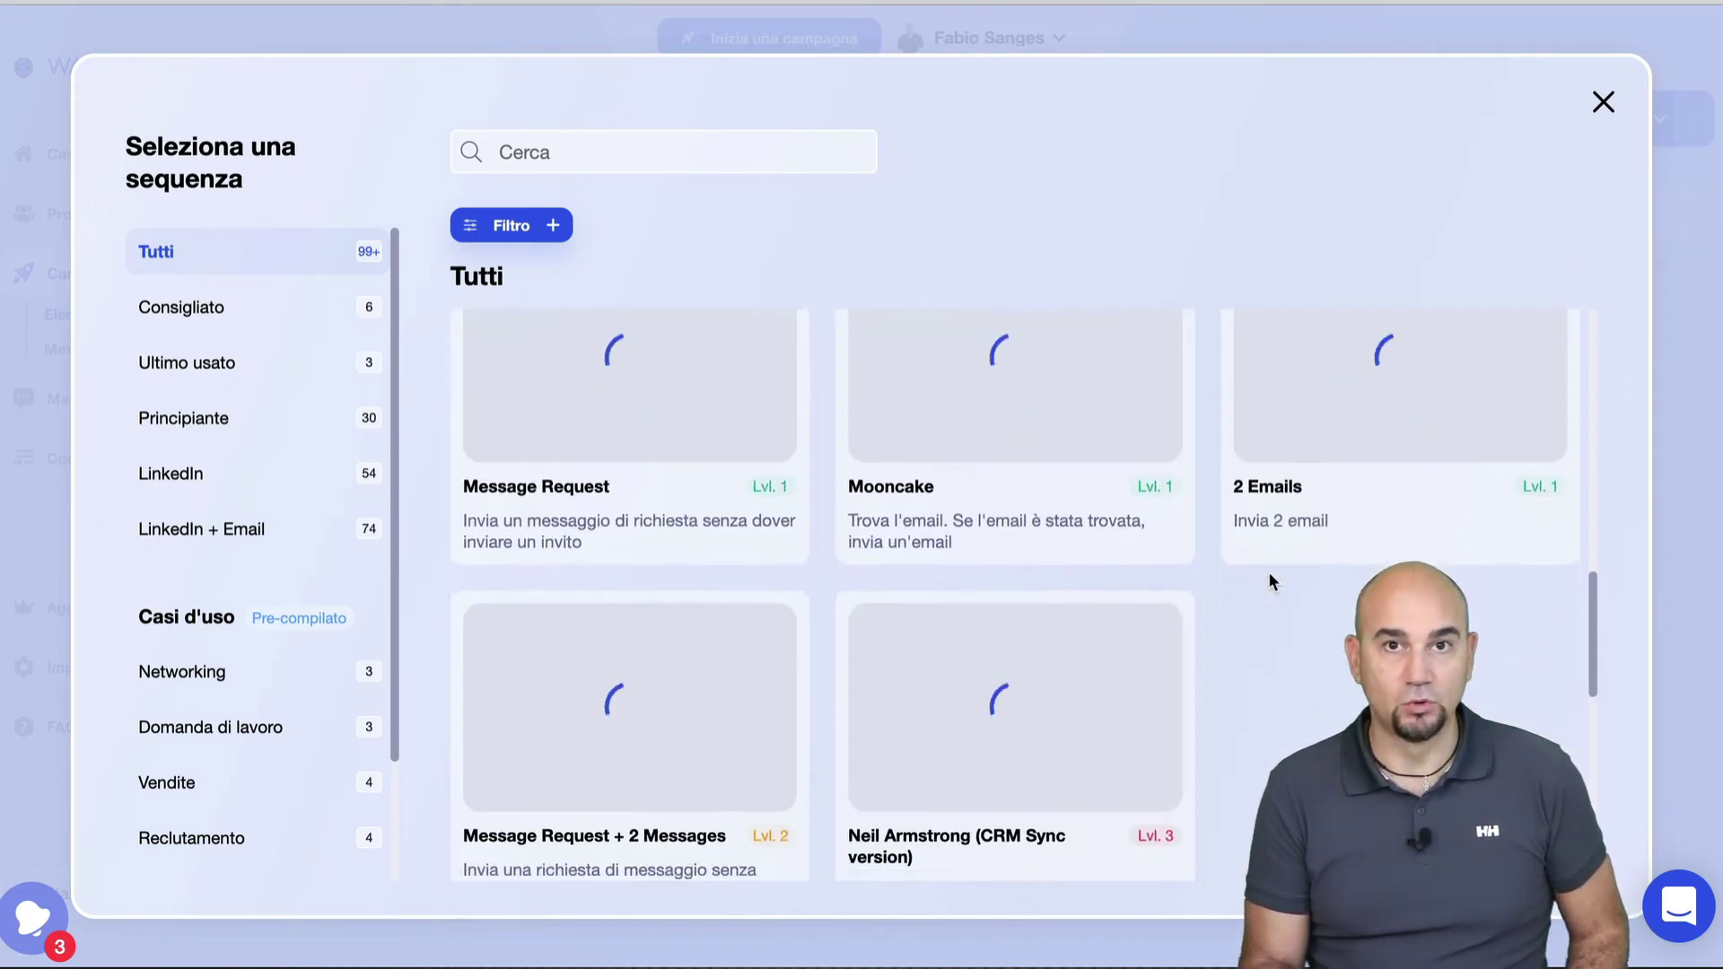
{"action": "scroll", "coordinate": [1267, 573], "scroll_direction": "down", "scroll_amount": 1}
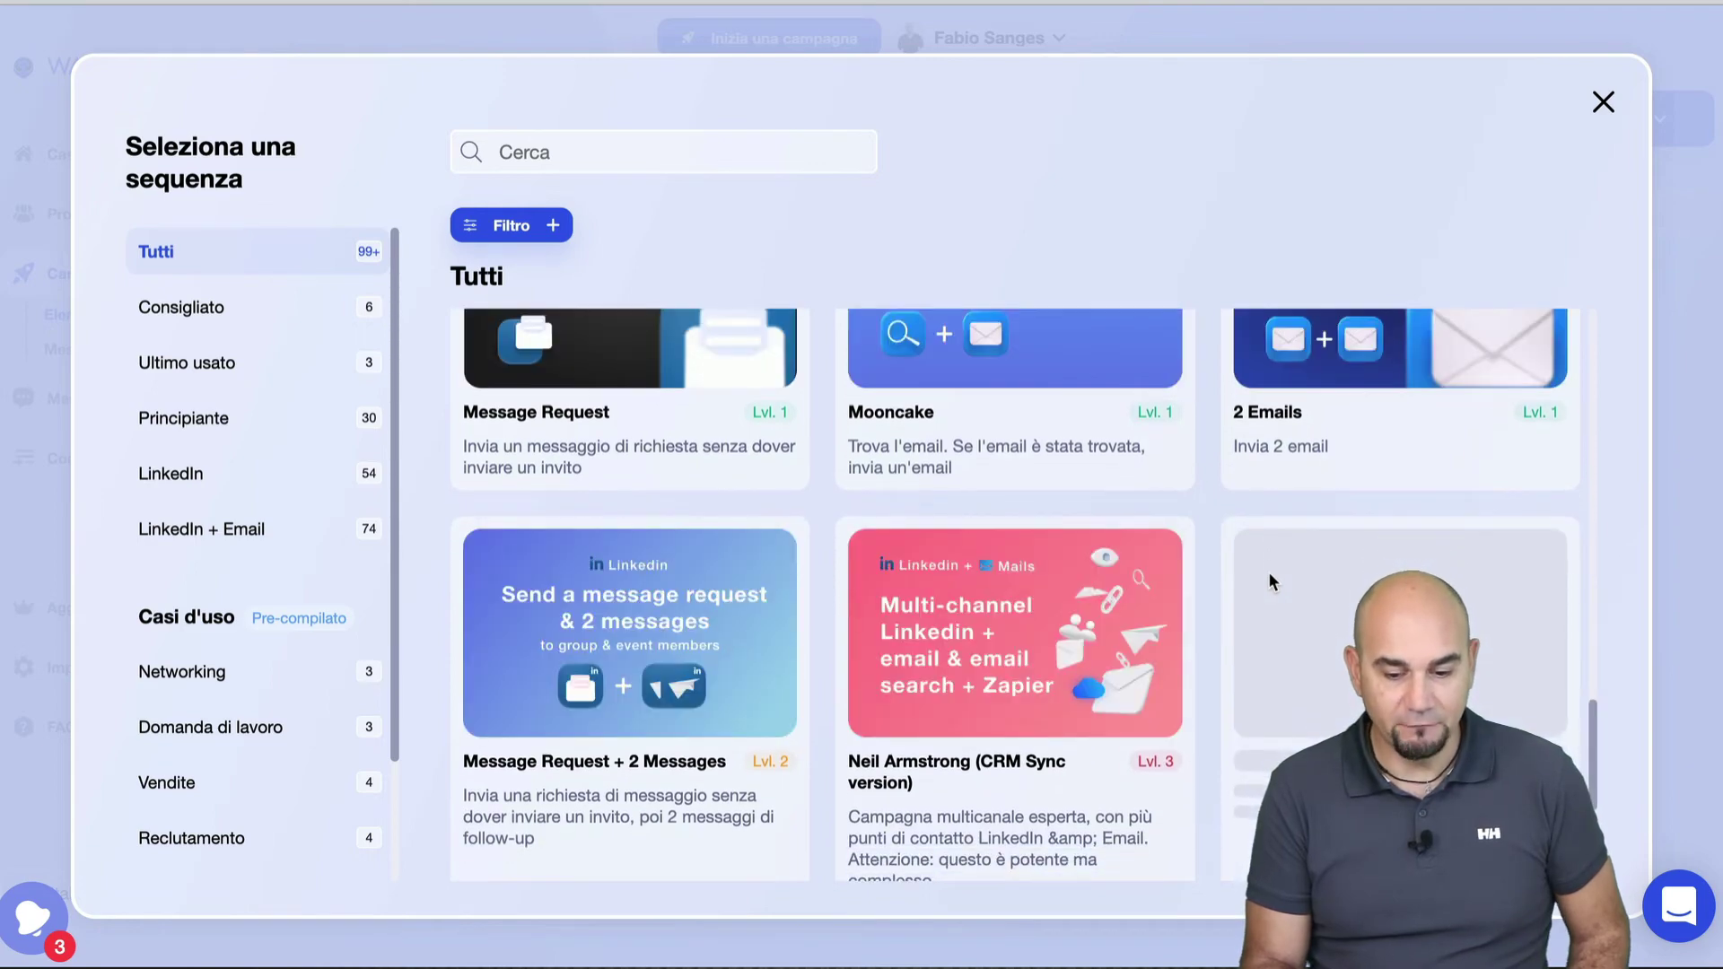
Step: Review the Message Request and Message Request + 2 Messages templates for group and event members
{"action": "mouse_move", "coordinate": [572, 414]}
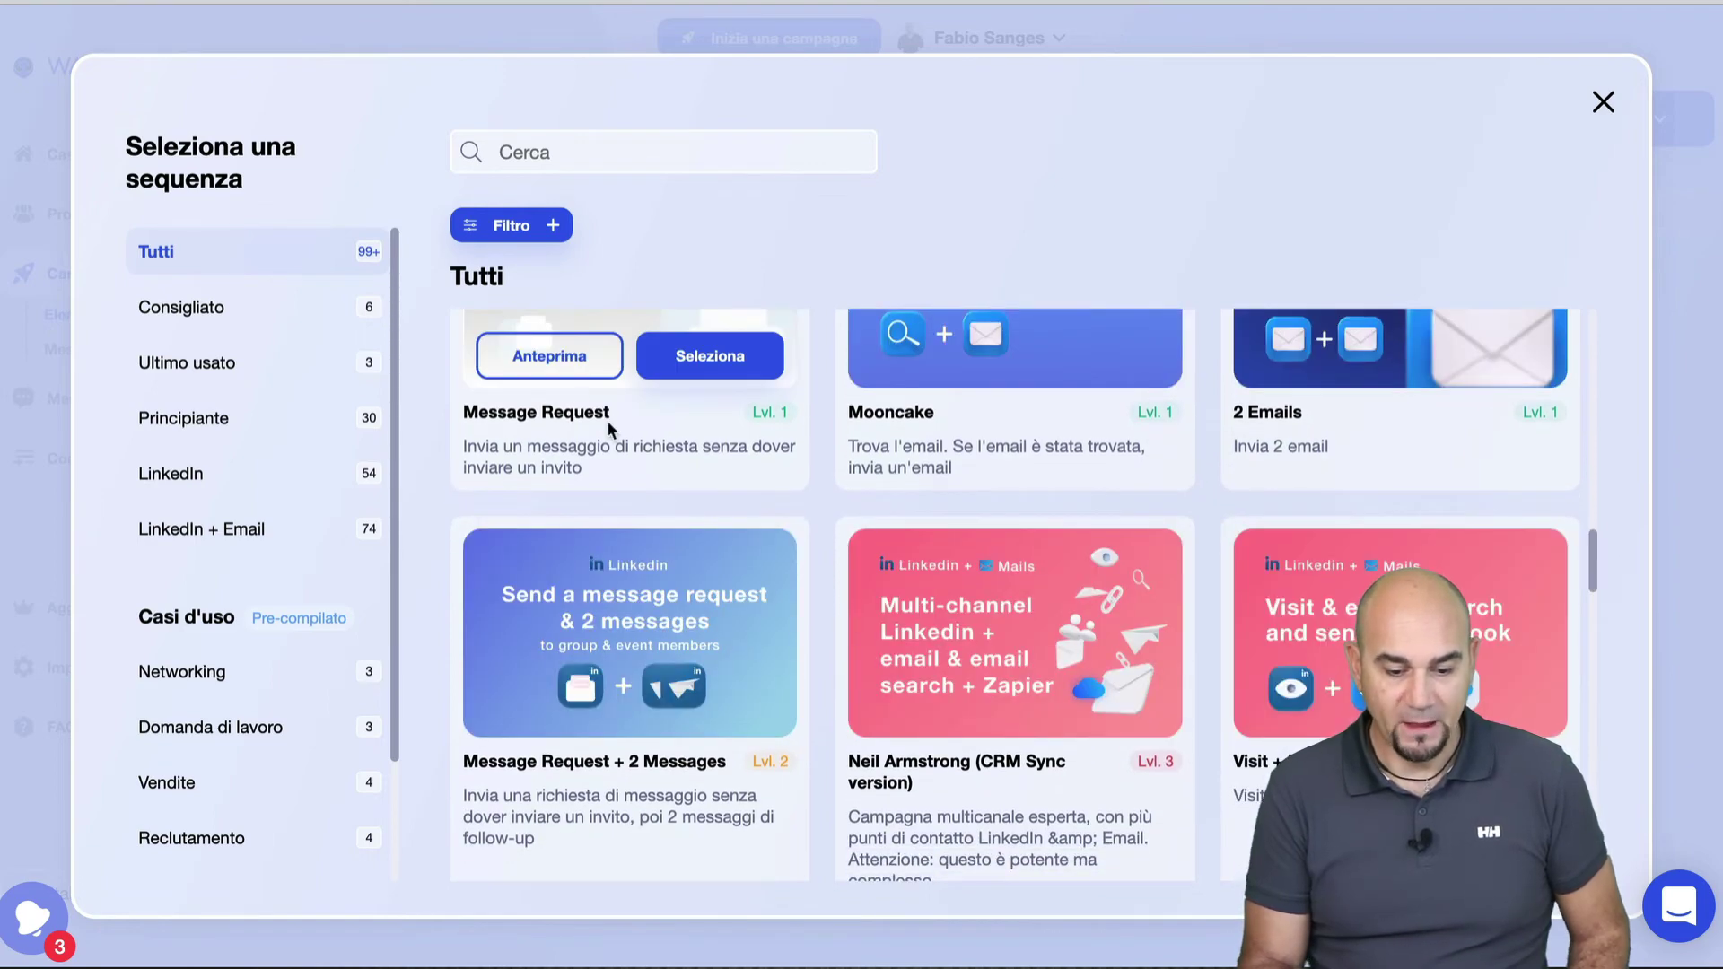
{"action": "scroll", "coordinate": [606, 420], "scroll_direction": "up", "scroll_amount": 2}
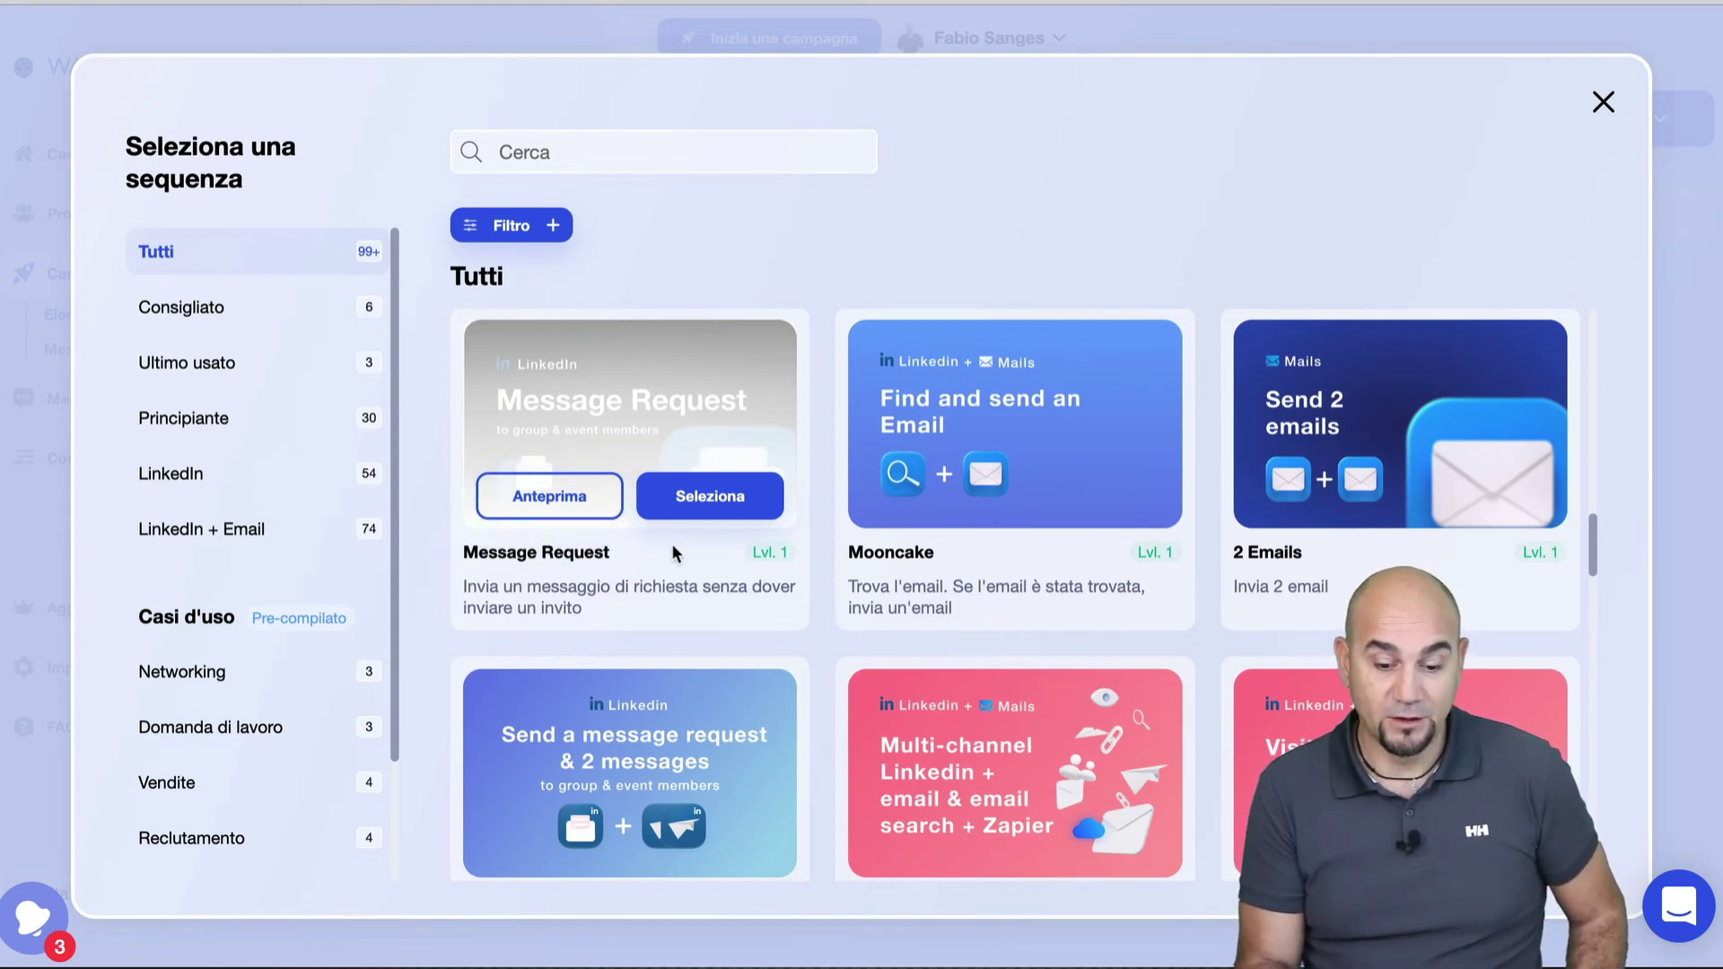
{"action": "scroll", "coordinate": [673, 550], "scroll_direction": "down", "scroll_amount": 2}
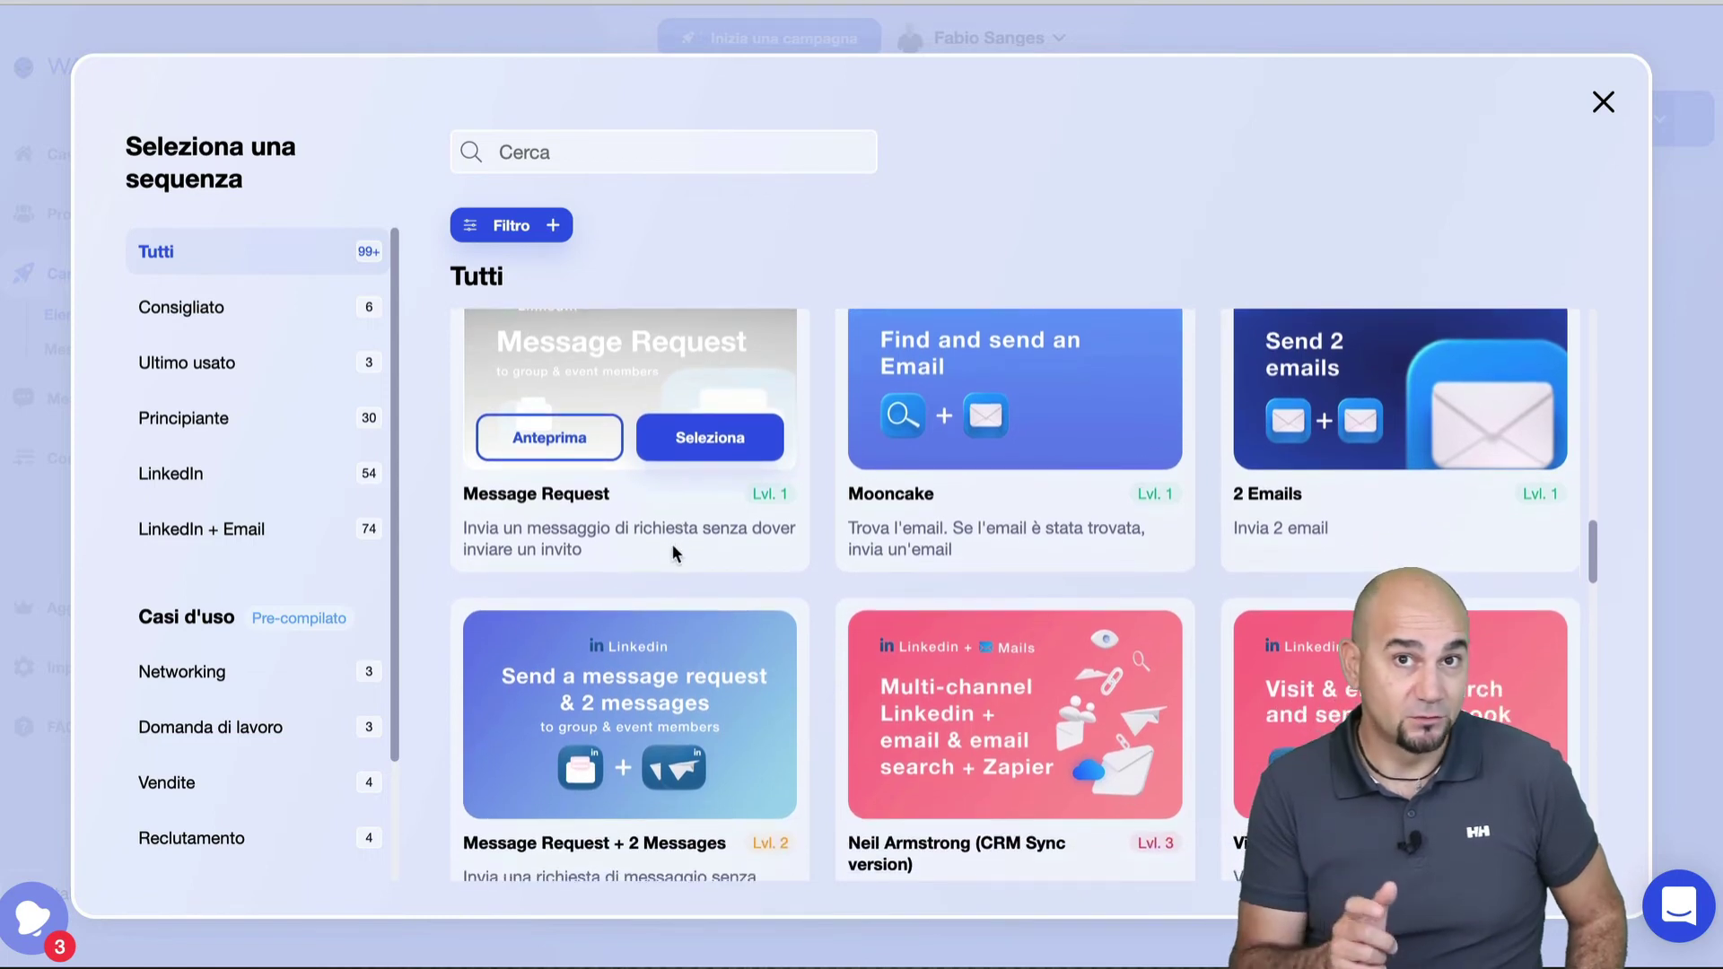
{"action": "scroll", "coordinate": [671, 542], "scroll_direction": "down", "scroll_amount": 1}
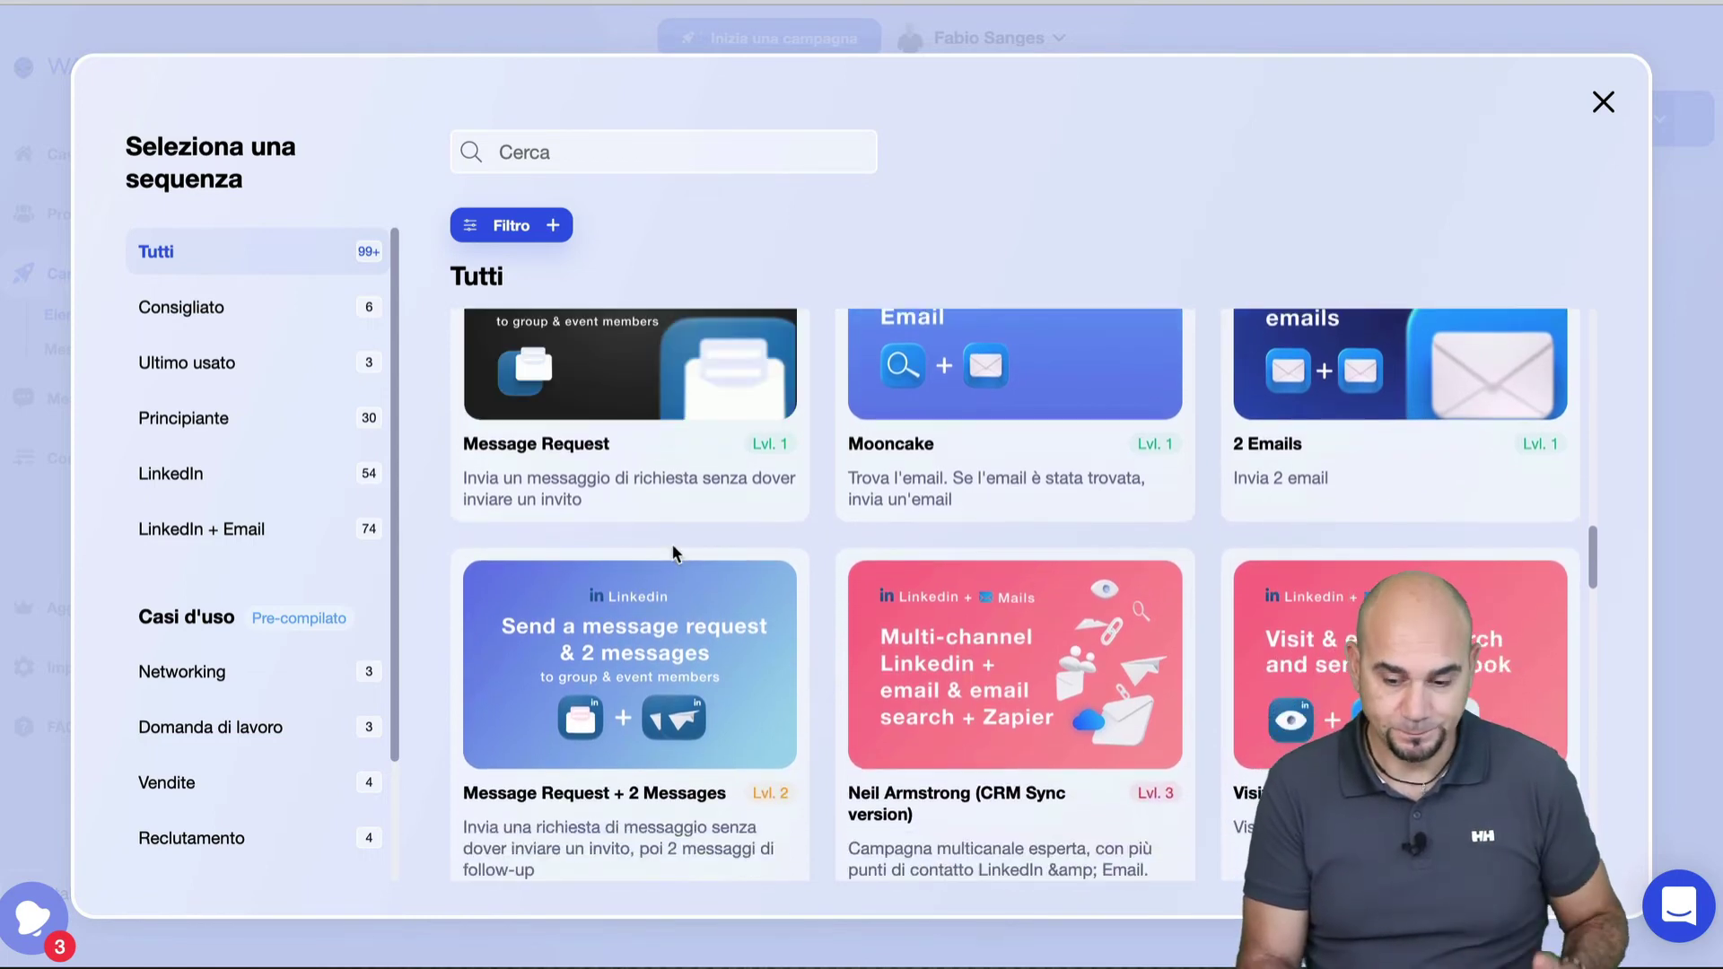